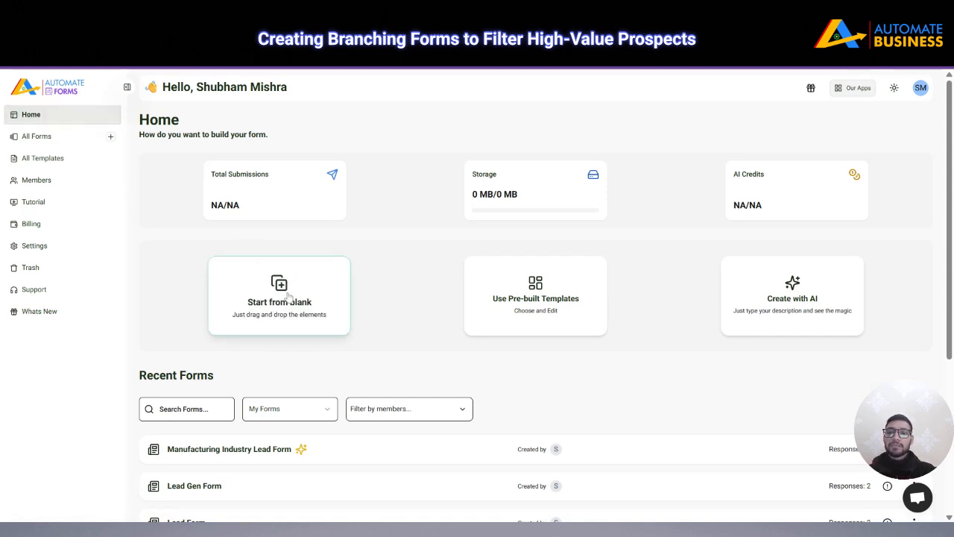
Start a blank single-page form and begin editing its Untitled Form title
{"action": "left_click", "coordinate": [288, 296]}
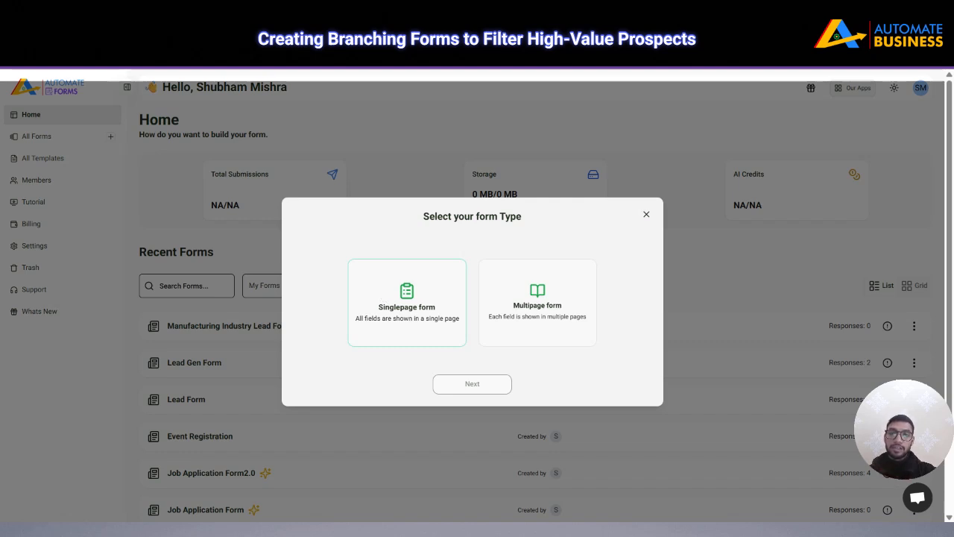
{"action": "left_click", "coordinate": [400, 283]}
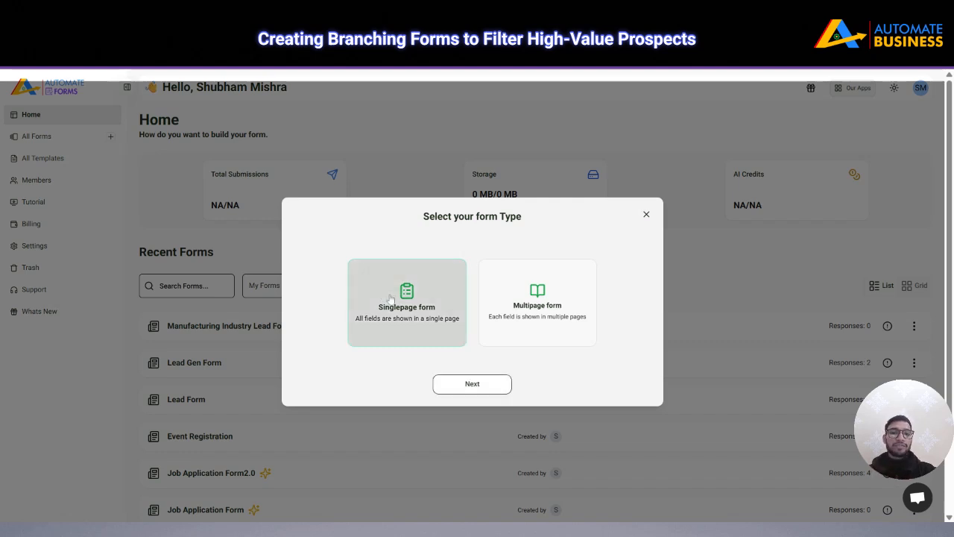
{"action": "left_click", "coordinate": [489, 390]}
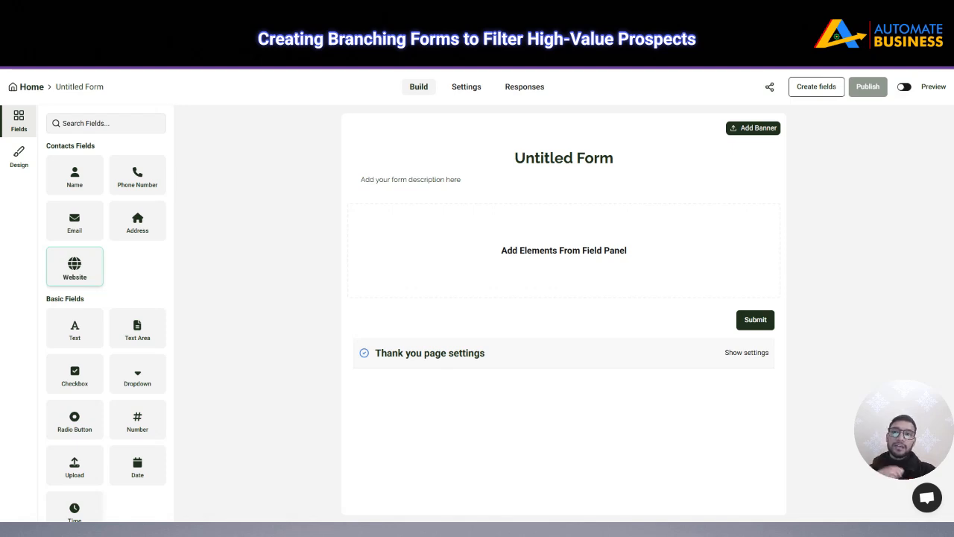
{"action": "left_click", "coordinate": [528, 164]}
Replace the default title with 'Product Requirement Form' and save it
{"action": "key", "text": "ctrl+a"}
{"action": "key", "text": "BackSpace"}
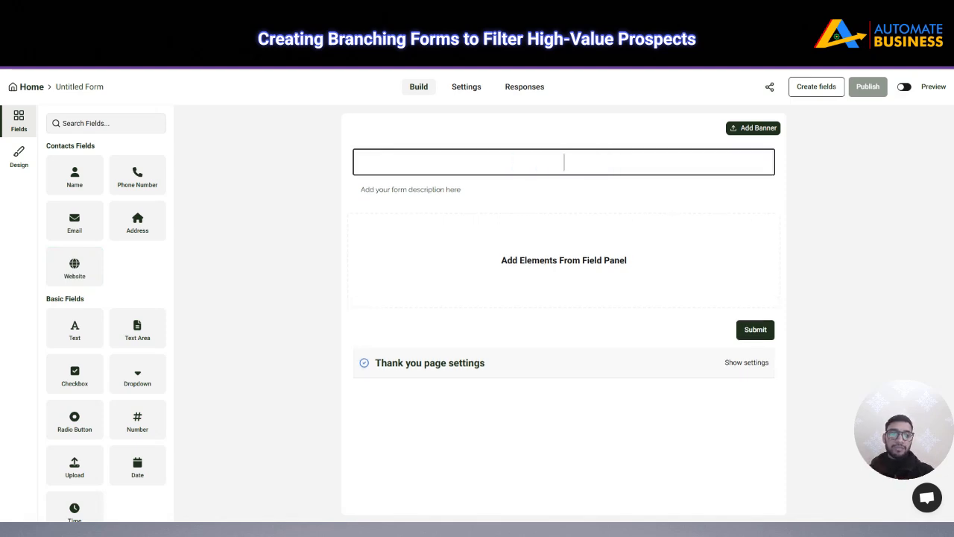
{"action": "type", "text": "P"}
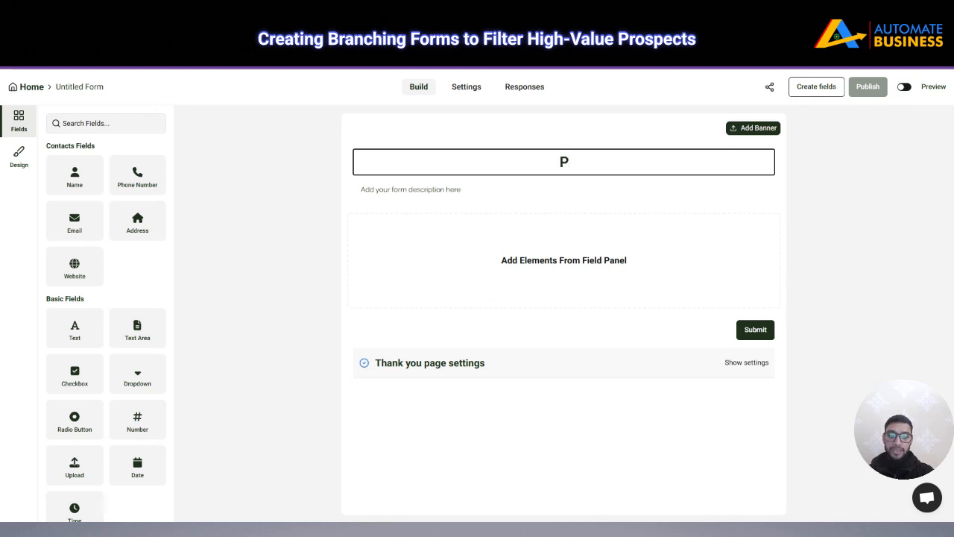
{"action": "type", "text": "roduct"}
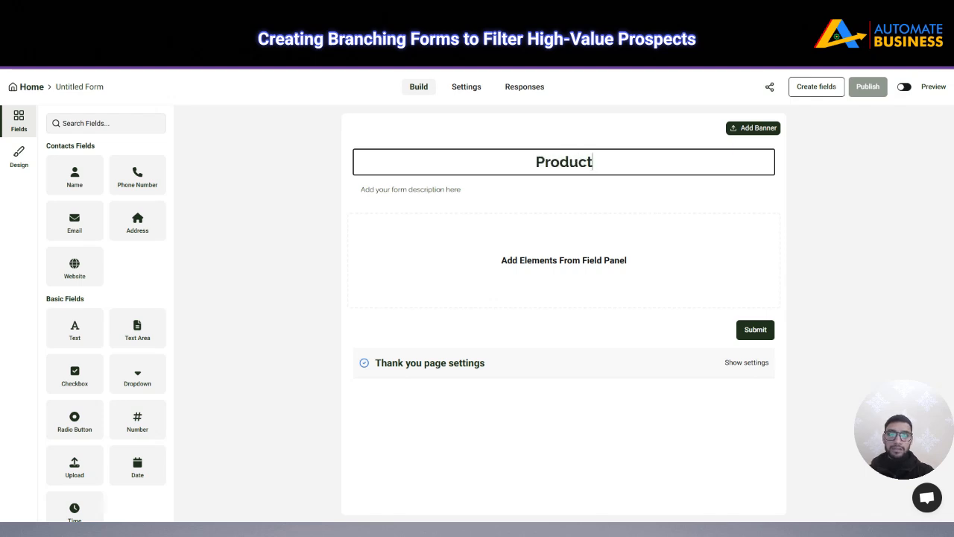
{"action": "type", "text": " Requi"}
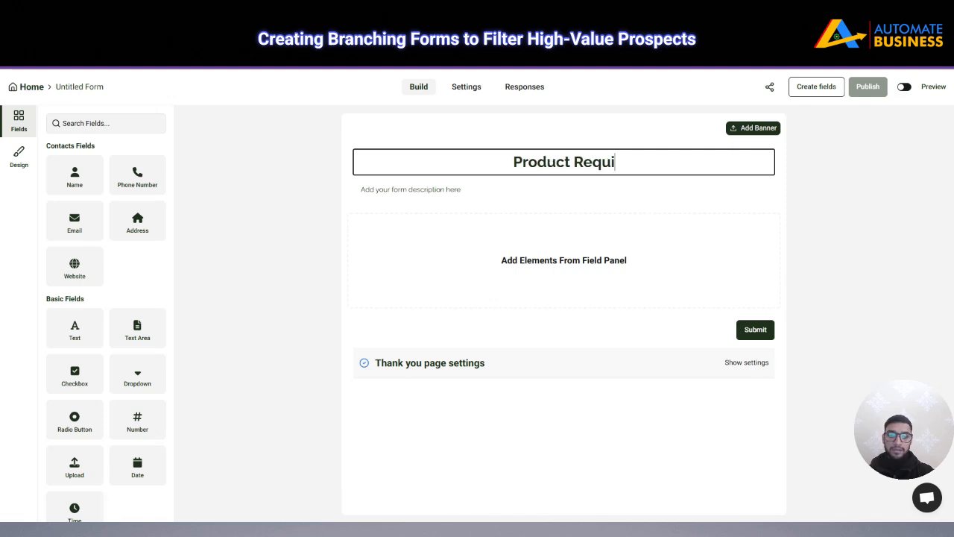
{"action": "type", "text": "rement Form"}
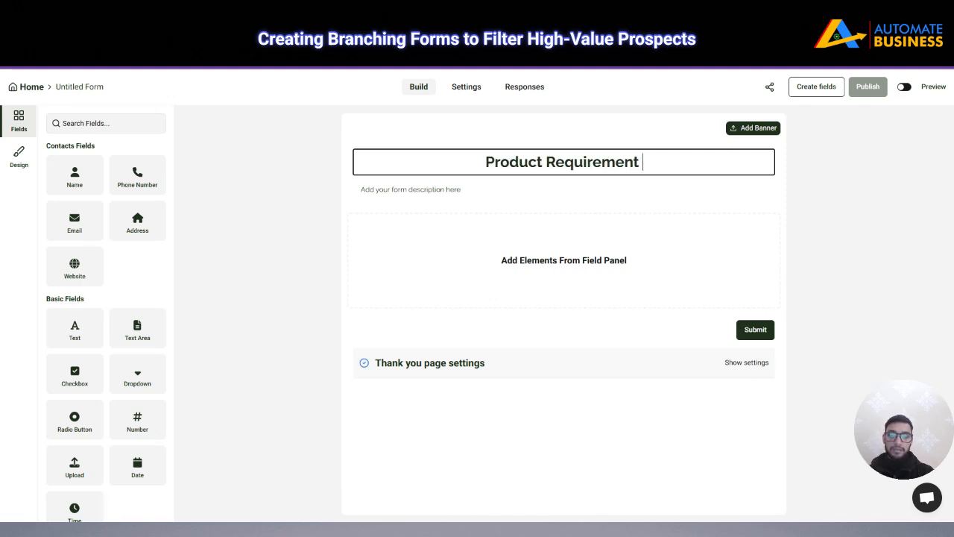
{"action": "left_click", "coordinate": [639, 185]}
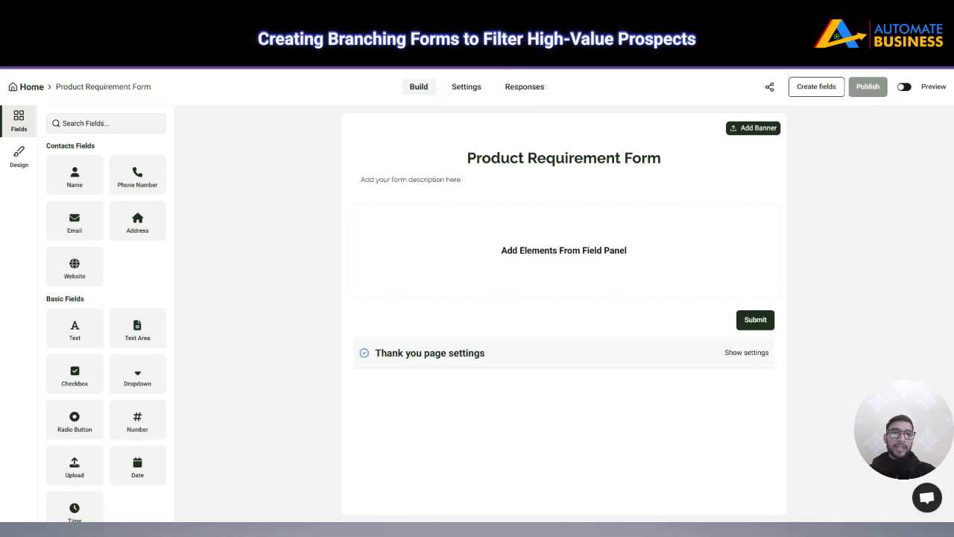
{"action": "left_click", "coordinate": [758, 131]}
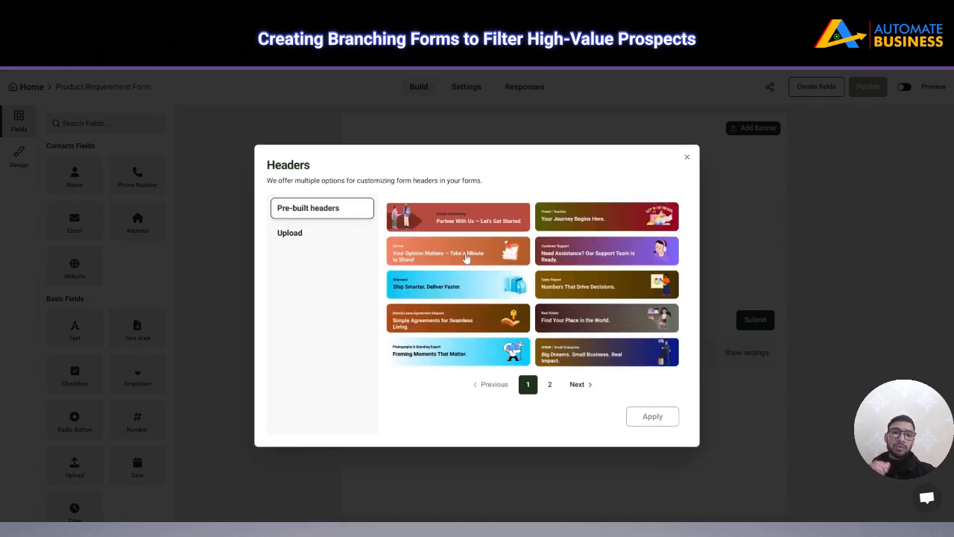
Apply the pre-built 'Contact Us for Support, Inquiries, or Feedback' banner as the form header
{"action": "left_click", "coordinate": [549, 384]}
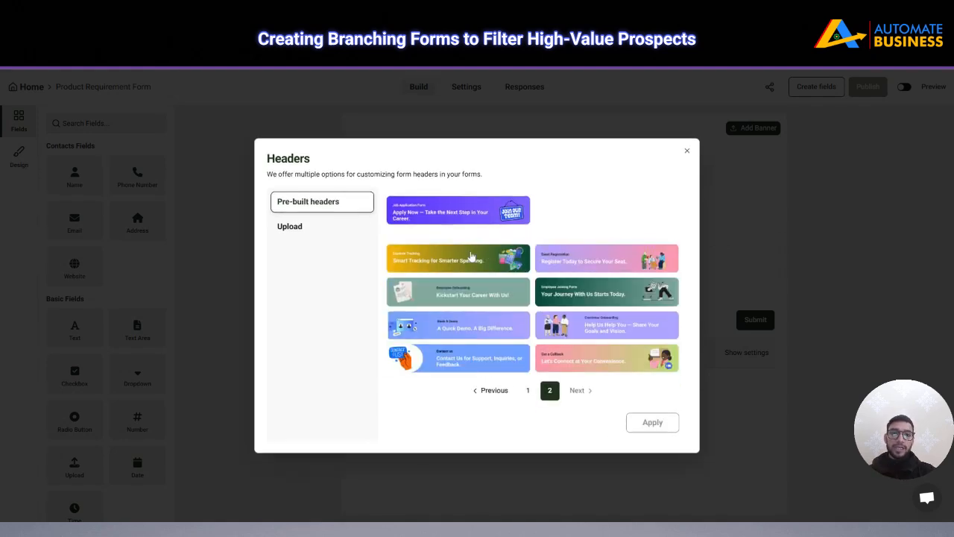
{"action": "left_click", "coordinate": [306, 236]}
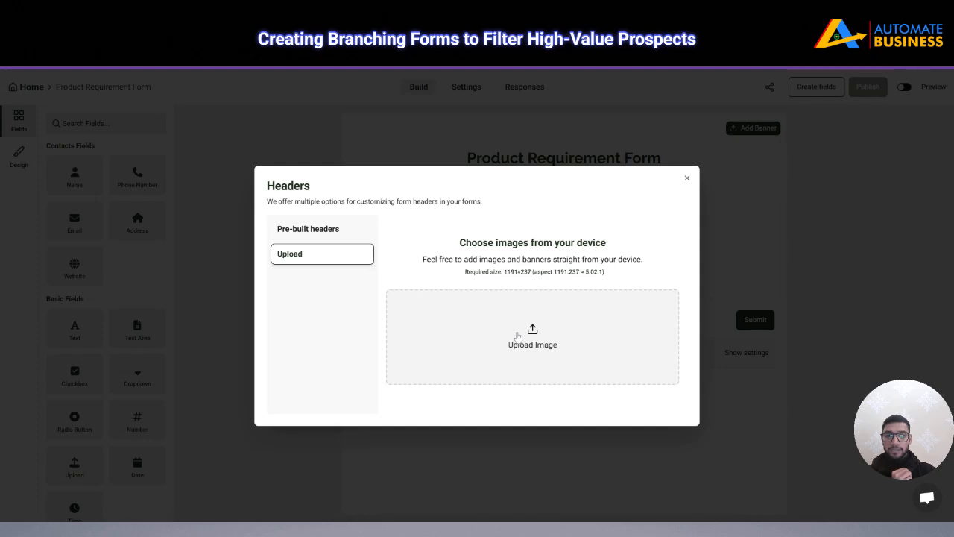
{"action": "left_click", "coordinate": [298, 230]}
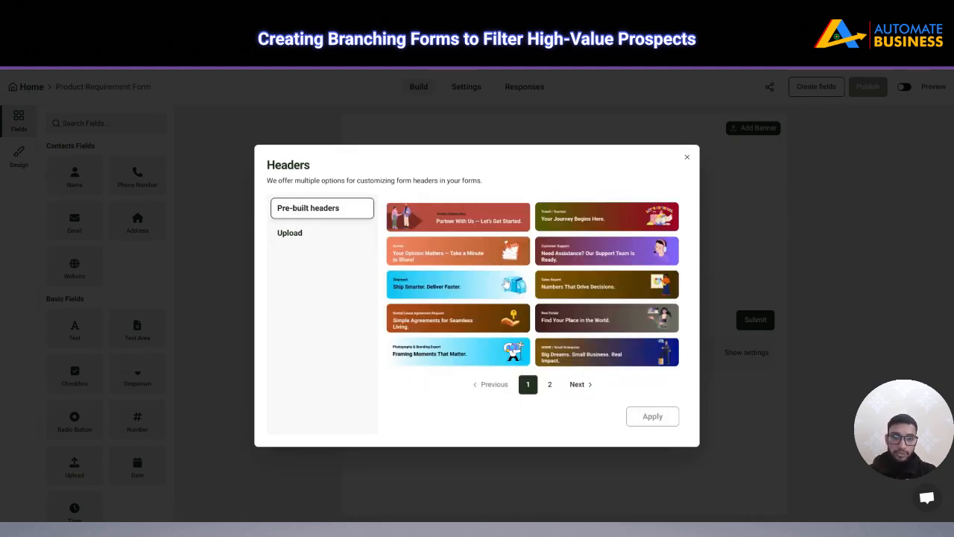
{"action": "left_click", "coordinate": [549, 384]}
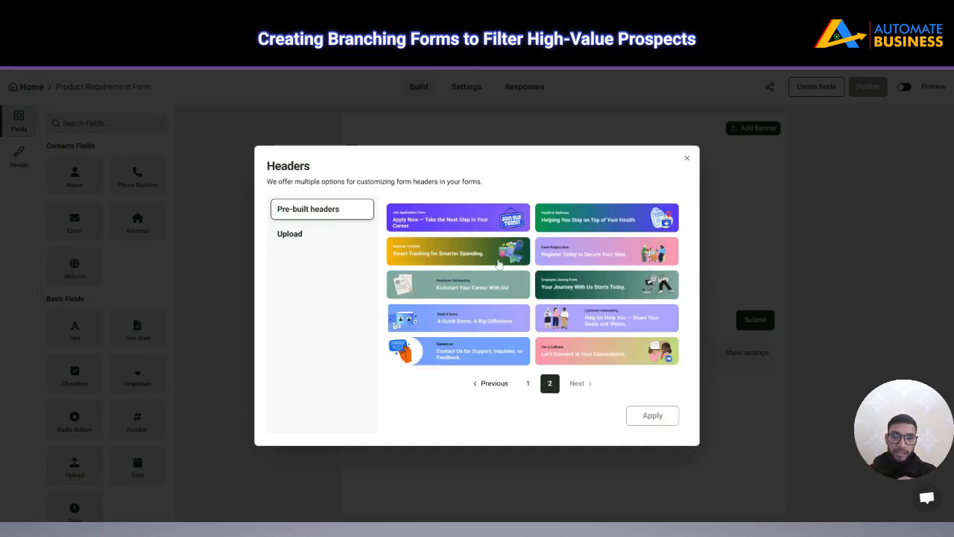
{"action": "left_click", "coordinate": [482, 349]}
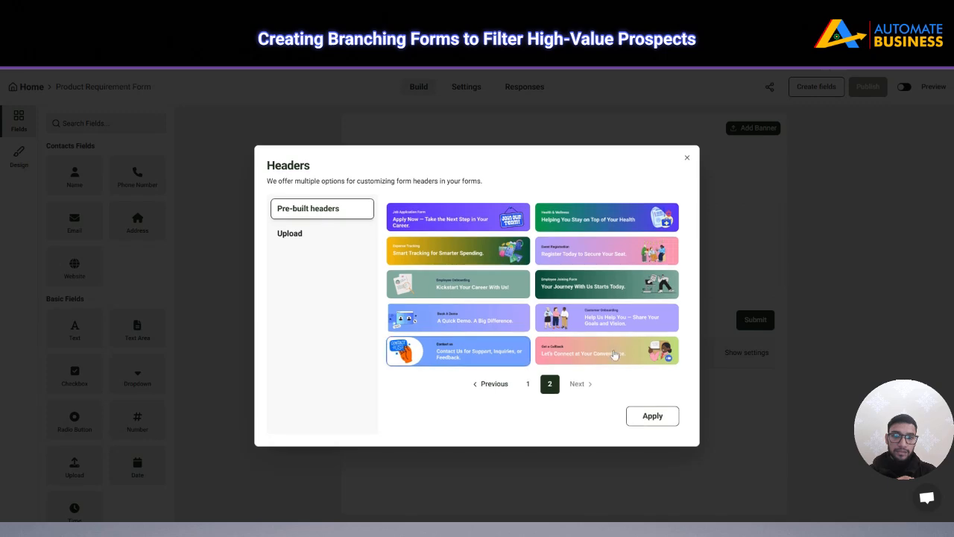
{"action": "left_click", "coordinate": [646, 417]}
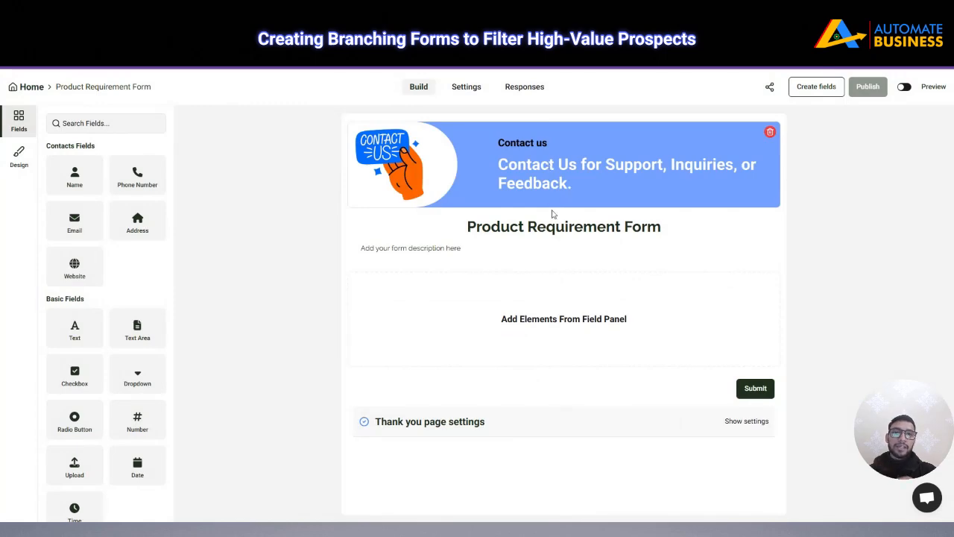
Replace the placeholder description with 'Kindly fill out this form for product requirement.'
{"action": "left_click", "coordinate": [439, 247]}
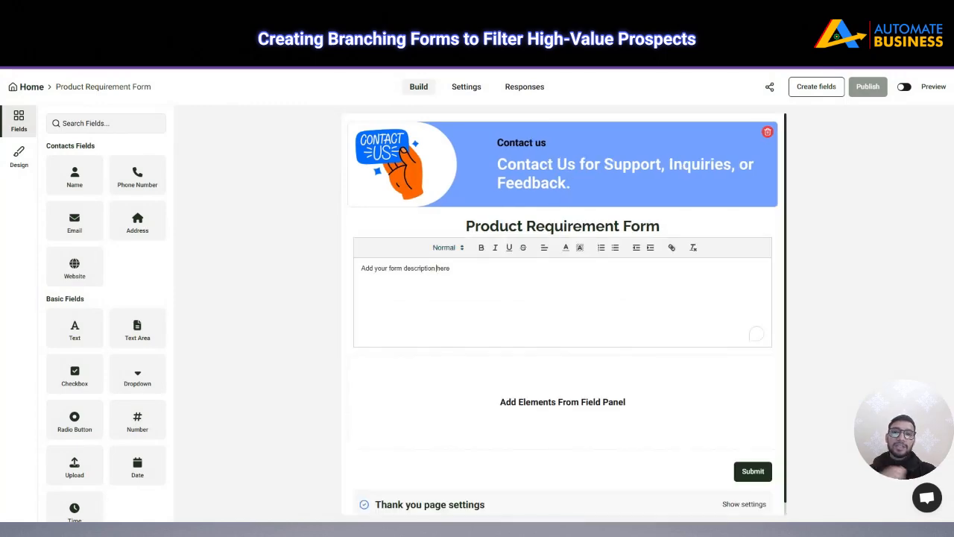
{"action": "key", "text": "ctrl+a"}
{"action": "key", "text": "BackSpace"}
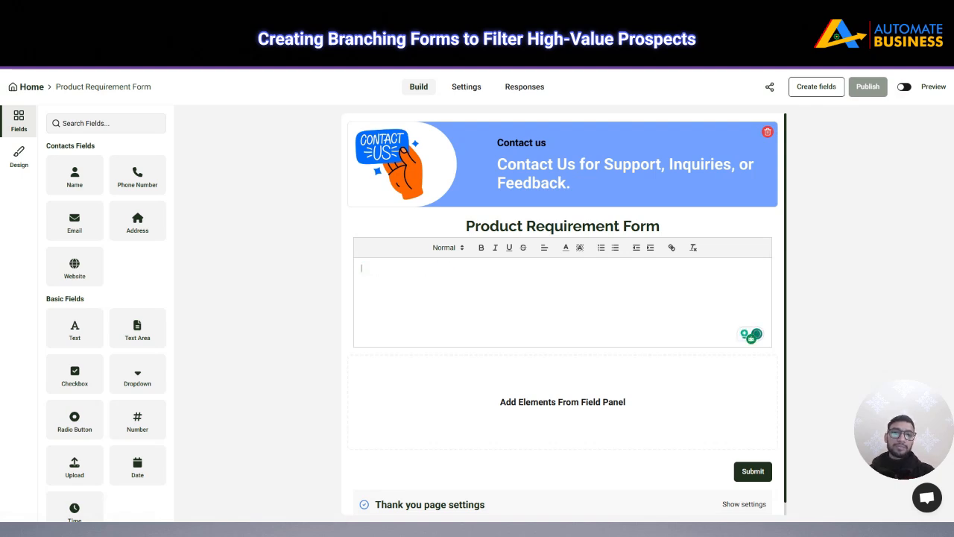
{"action": "type", "text": "Kindly f"}
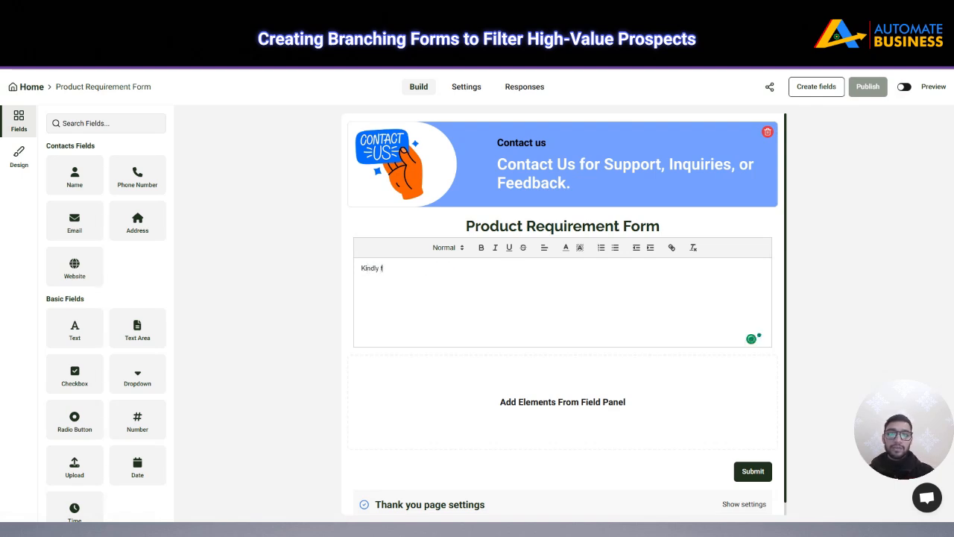
{"action": "type", "text": "ill out"}
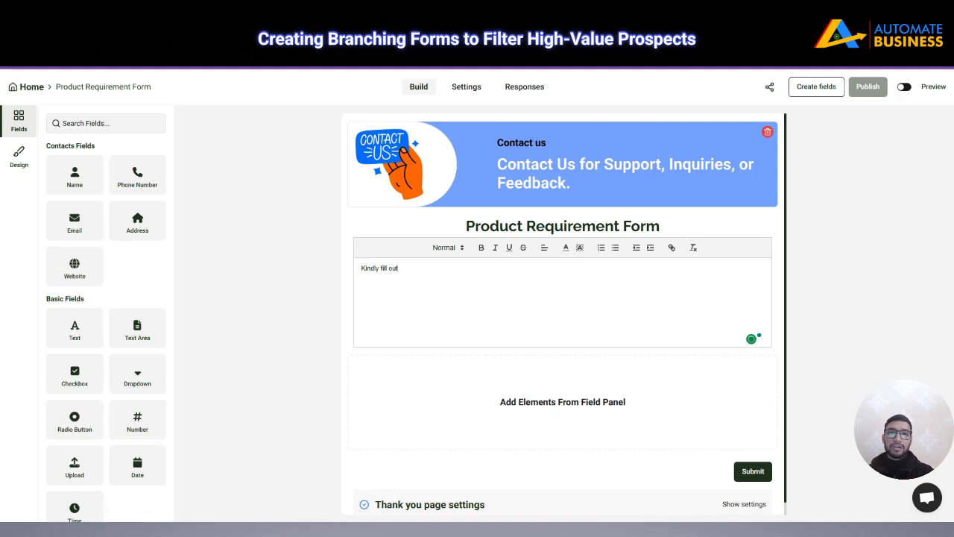
{"action": "type", "text": " t"}
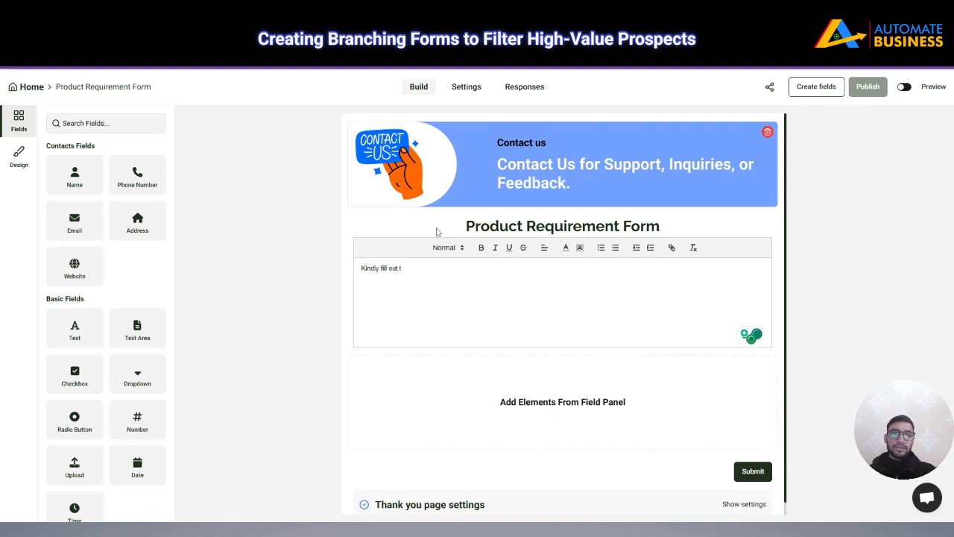
{"action": "type", "text": "his for"}
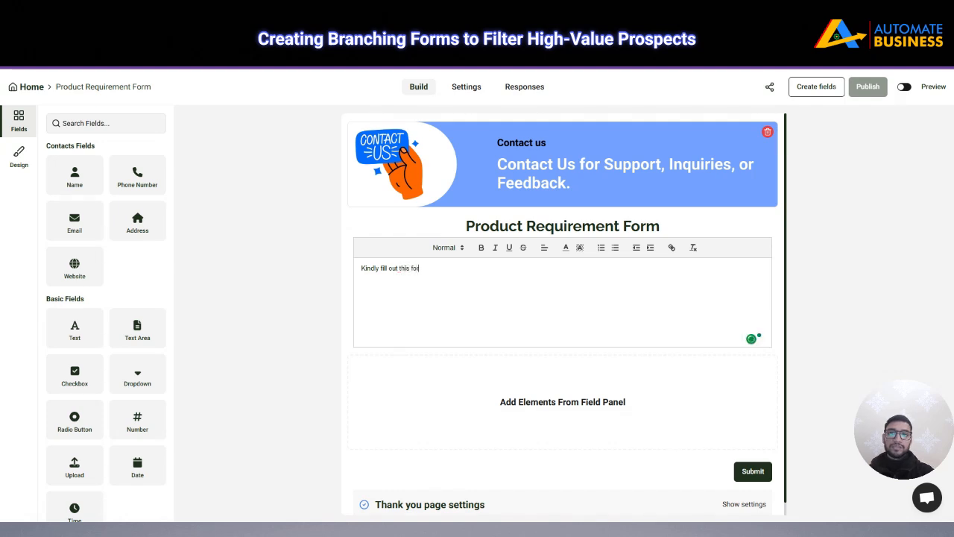
{"action": "type", "text": "m for product requirement."}
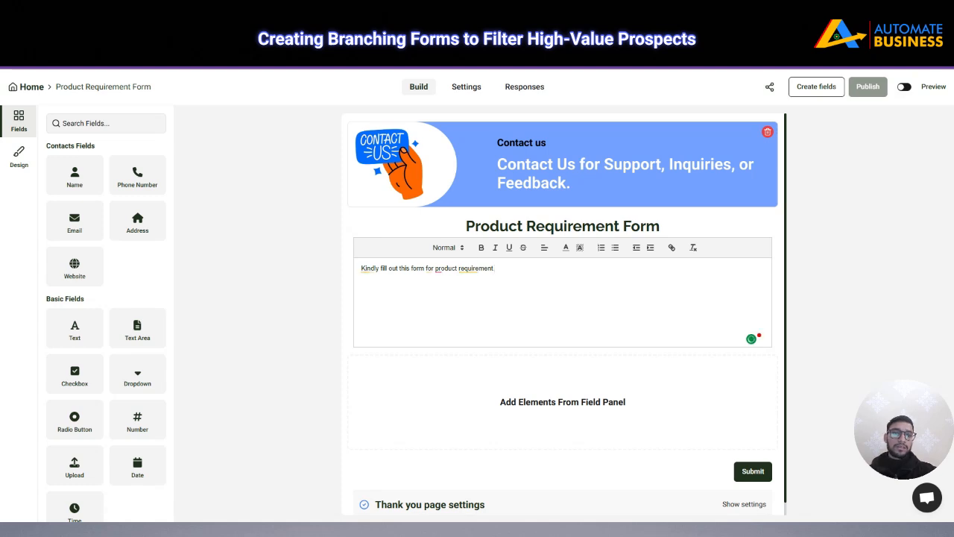
{"action": "left_click", "coordinate": [783, 237]}
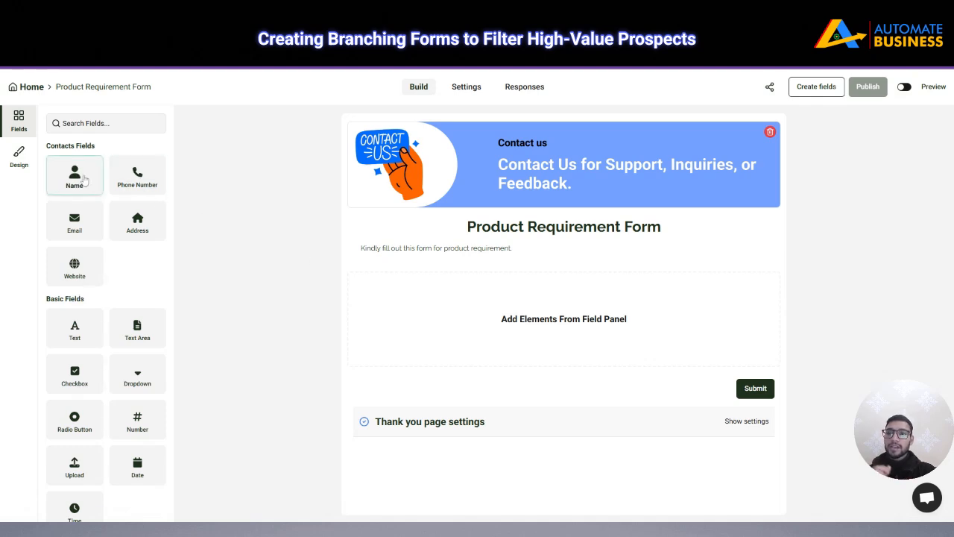
Add First/Last Name, Phone Number and Email fields to the form
{"action": "left_click", "coordinate": [83, 180]}
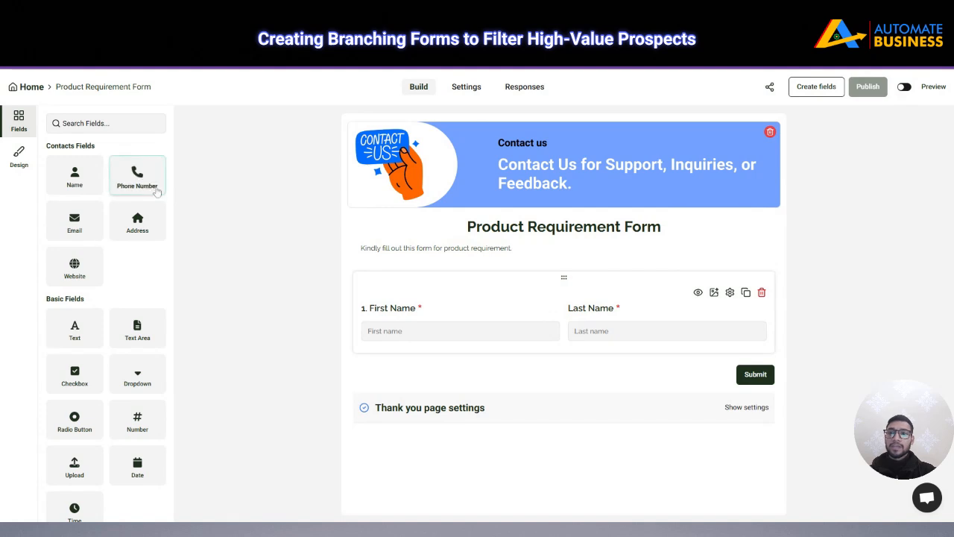
{"action": "left_click", "coordinate": [145, 185]}
{"action": "left_click", "coordinate": [80, 224]}
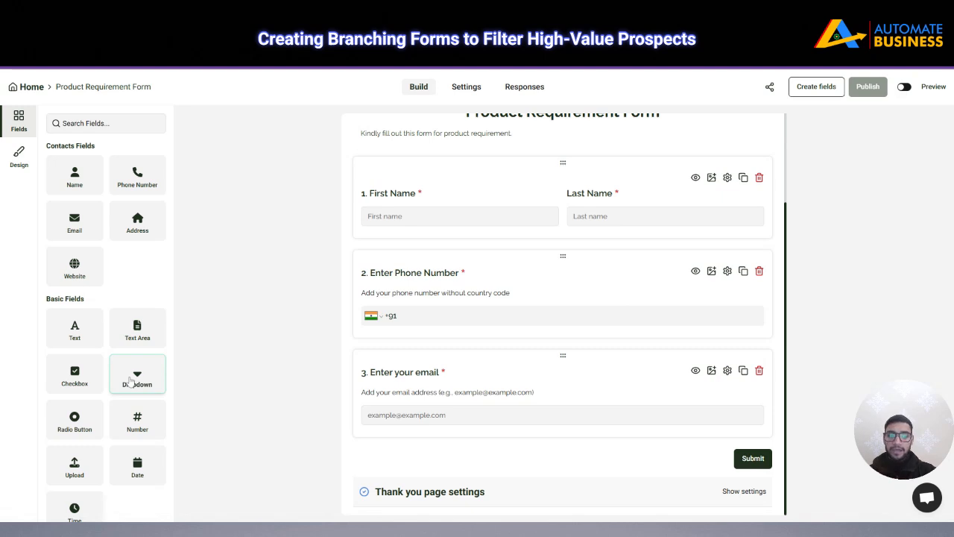
Add a dropdown question titled 'Please select your Product Requirement'
{"action": "left_click", "coordinate": [138, 372]}
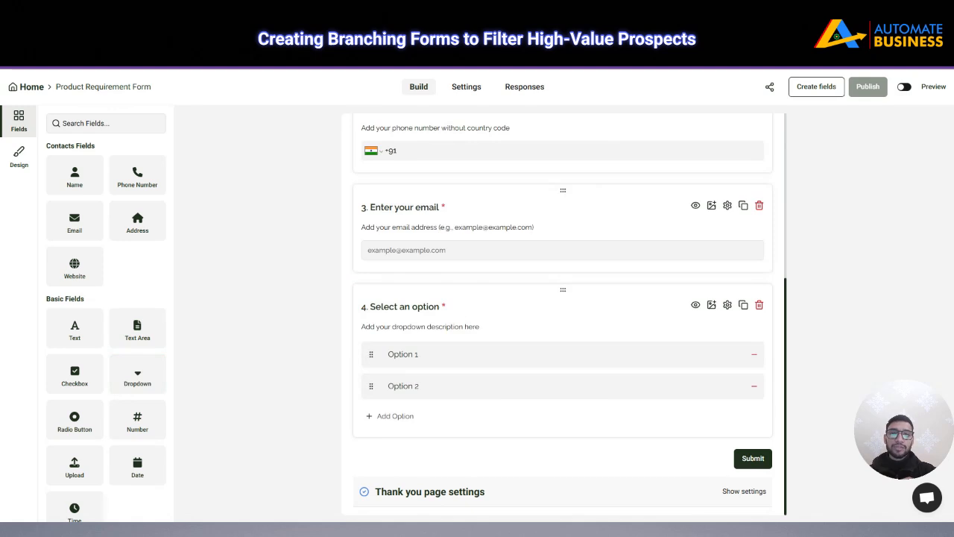
{"action": "double_click", "coordinate": [425, 307]}
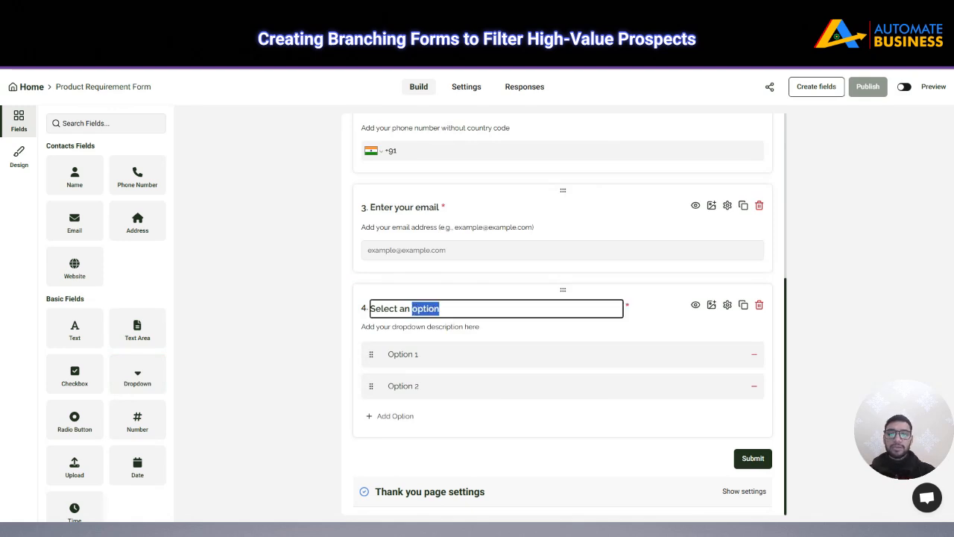
{"action": "key", "text": "ctrl+a"}
{"action": "key", "text": "BackSpace"}
{"action": "type", "text": "Produc"}
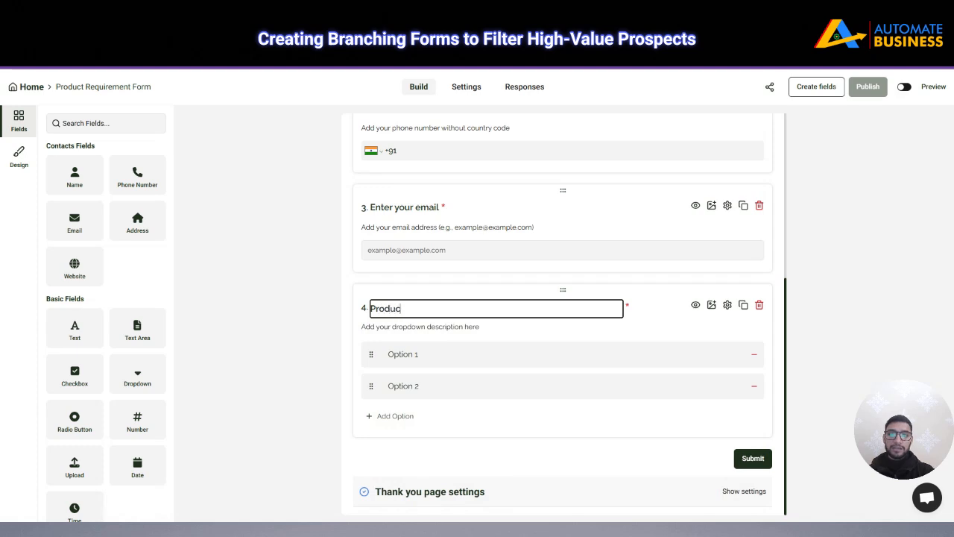
{"action": "type", "text": "t Requ"}
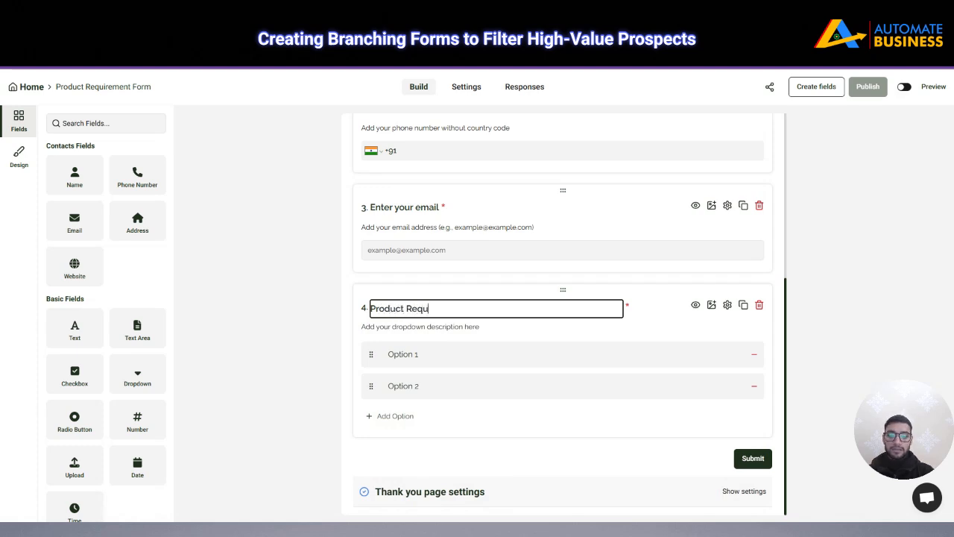
{"action": "type", "text": "iremen"}
{"action": "key", "text": "BackSpace"}
{"action": "key", "text": "BackSpace"}
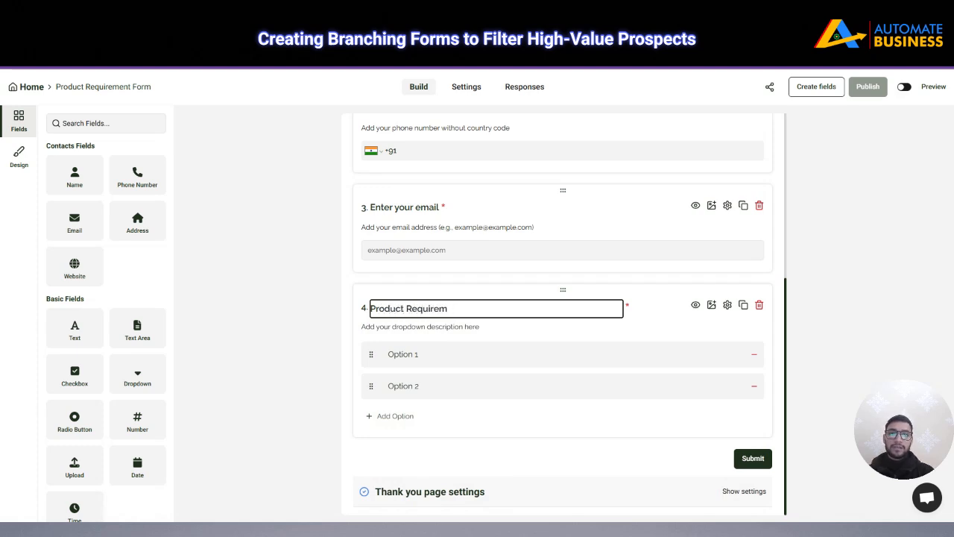
{"action": "key", "text": "BackSpace"}
{"action": "type", "text": "ment"}
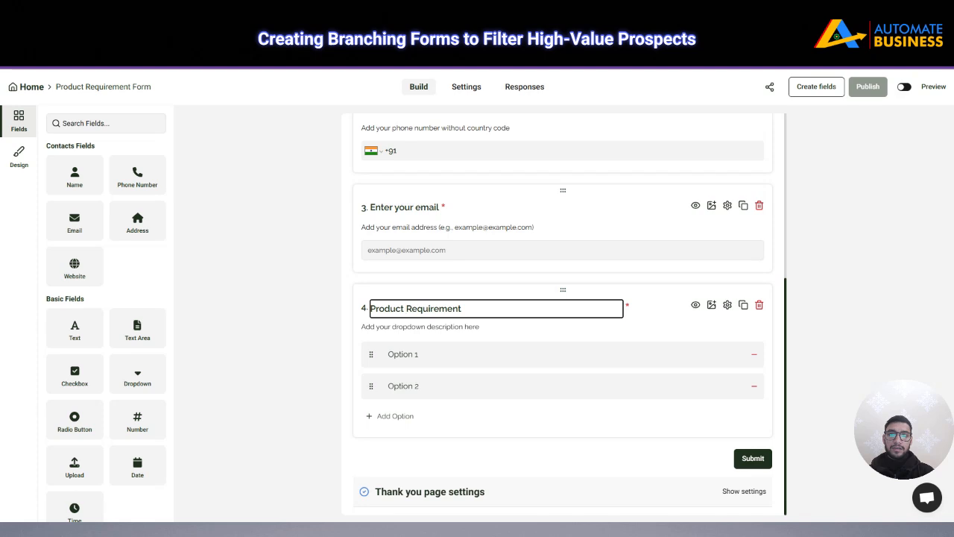
{"action": "type", "text": "Please se"}
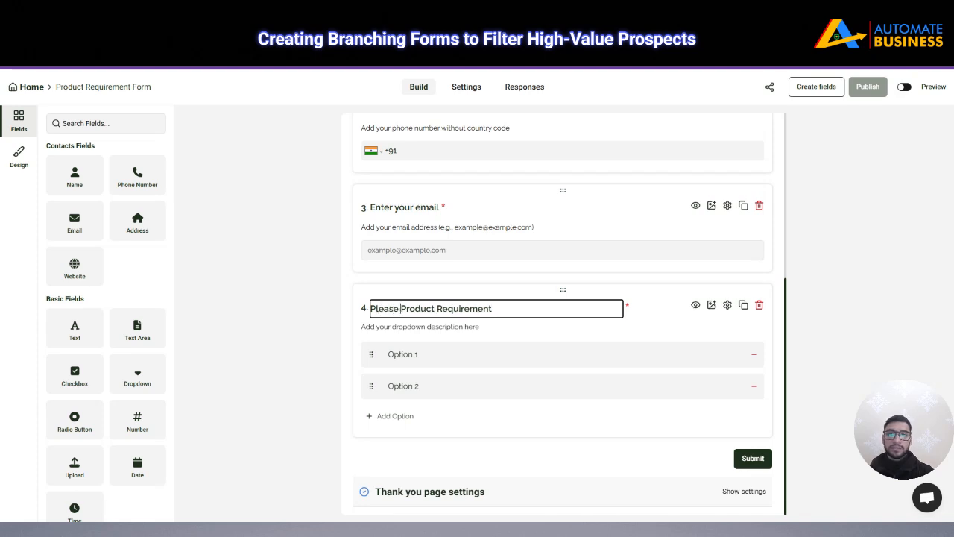
{"action": "type", "text": "lect your"}
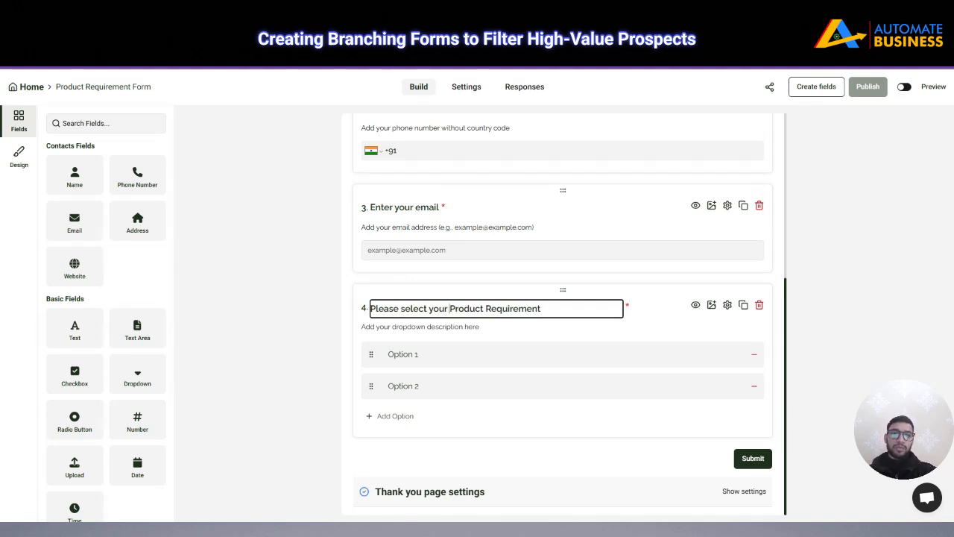
Set the dropdown's choices to Standard Product and Custom Manufacturing
{"action": "left_click", "coordinate": [403, 354]}
{"action": "key", "text": "ctrl+a"}
{"action": "key", "text": "BackSpace"}
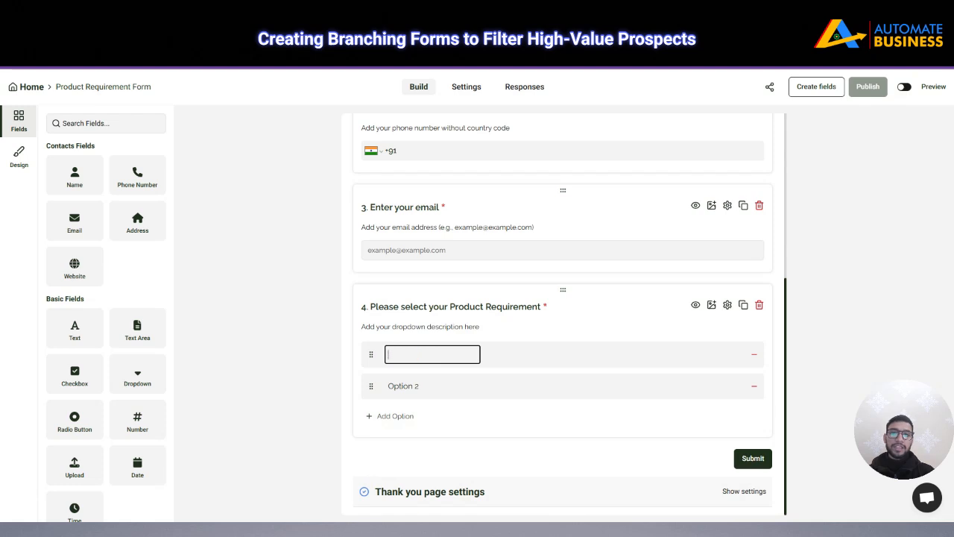
{"action": "type", "text": "S"}
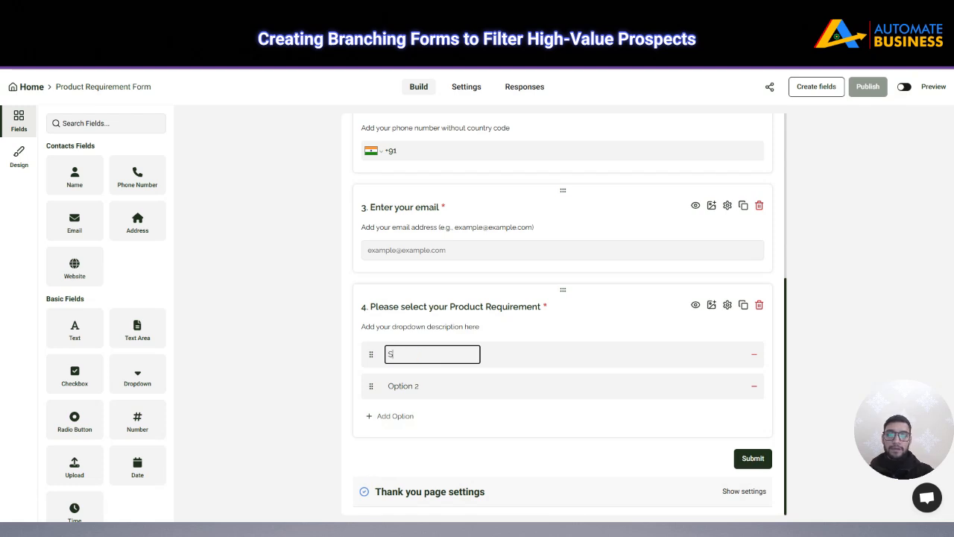
{"action": "type", "text": "tandard P"}
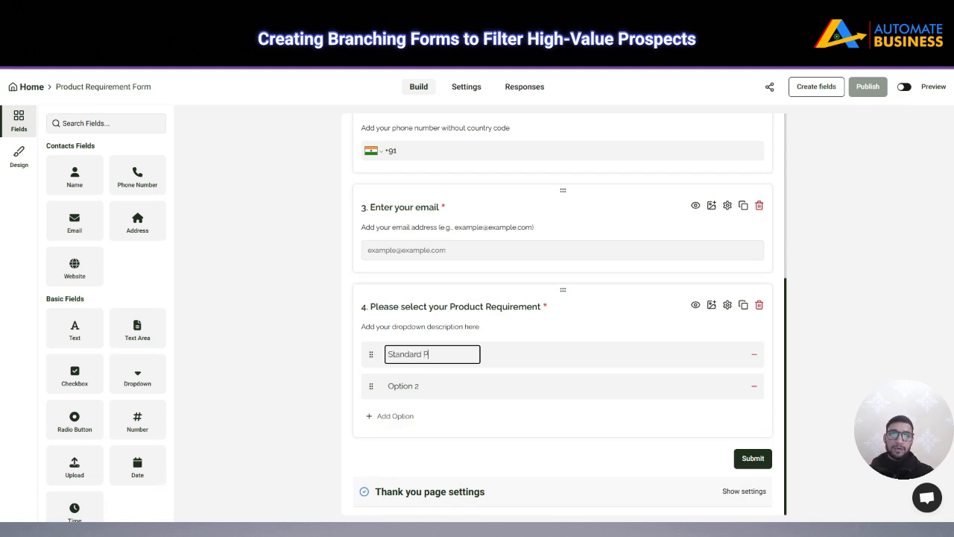
{"action": "type", "text": "roduct"}
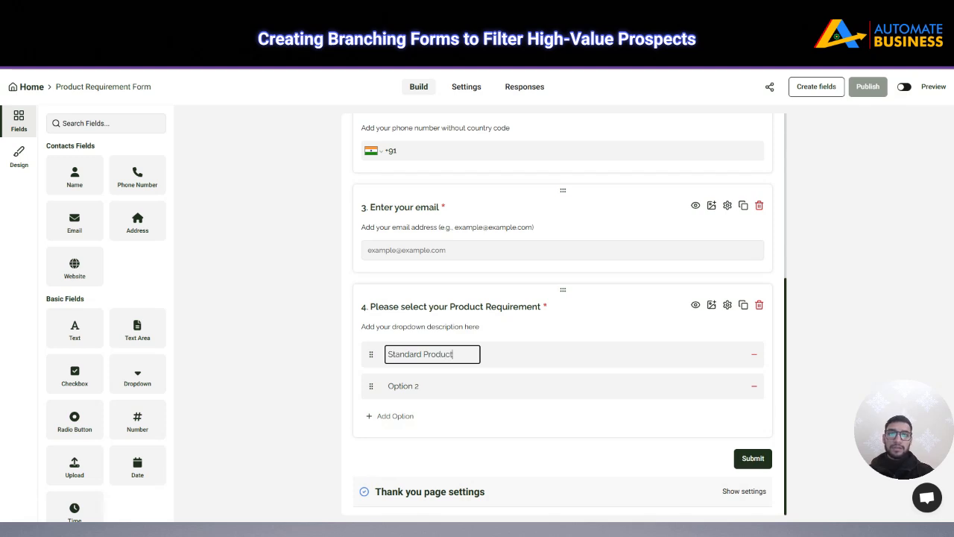
{"action": "key", "text": "Return"}
{"action": "key", "text": "Tab"}
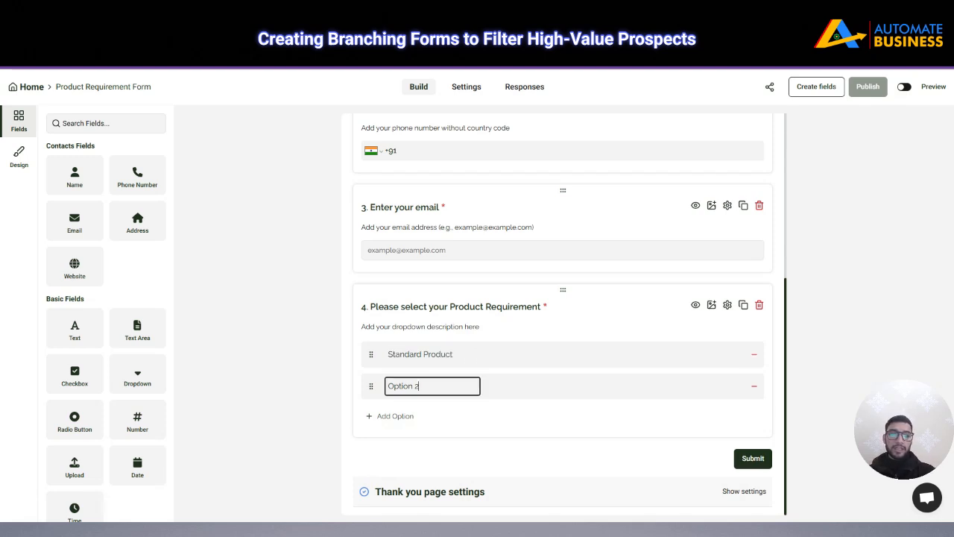
{"action": "key", "text": "ctrl+a"}
{"action": "key", "text": "BackSpace"}
{"action": "type", "text": "Custom"}
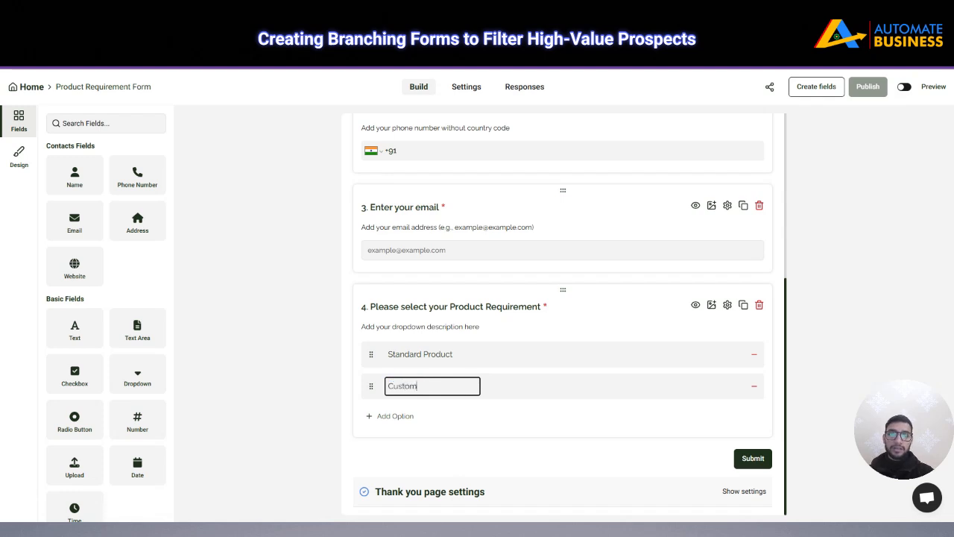
{"action": "type", "text": " Manufacturing"}
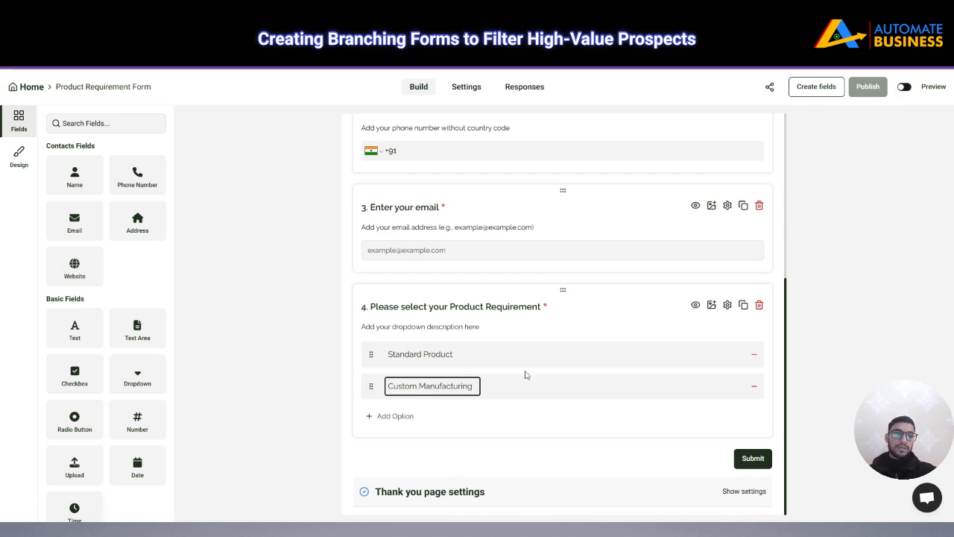
{"action": "left_click", "coordinate": [862, 217]}
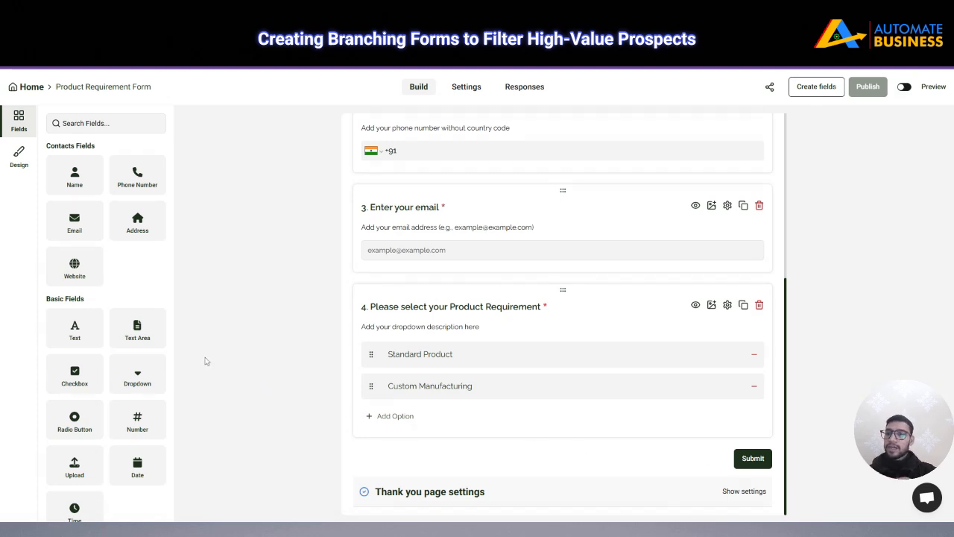
Add a radio-button question 5 titled 'Please select order quantity'
{"action": "scroll", "coordinate": [137, 313], "scroll_direction": "down", "scroll_amount": 1}
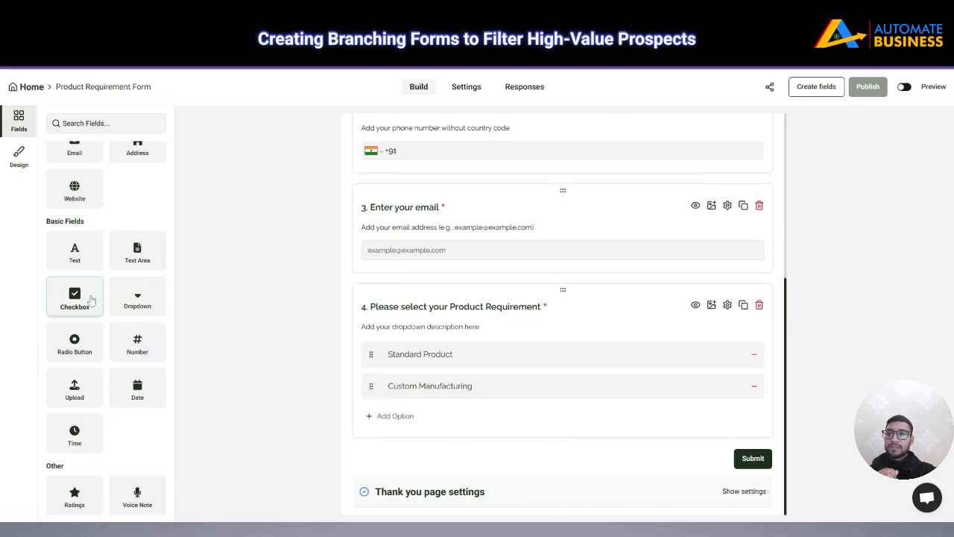
{"action": "left_click", "coordinate": [74, 342]}
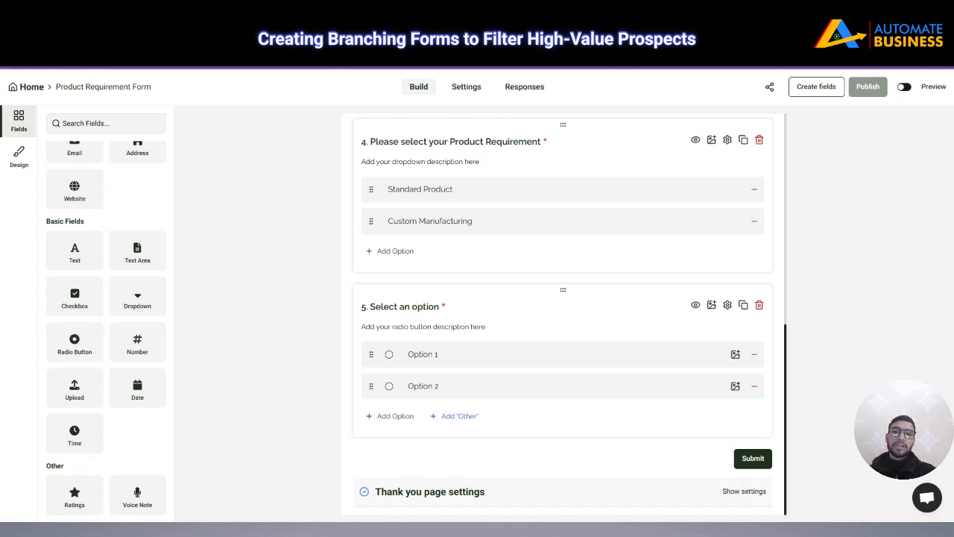
{"action": "left_click", "coordinate": [417, 308]}
{"action": "key", "text": "ctrl+a"}
{"action": "key", "text": "BackSpace"}
{"action": "type", "text": "P"}
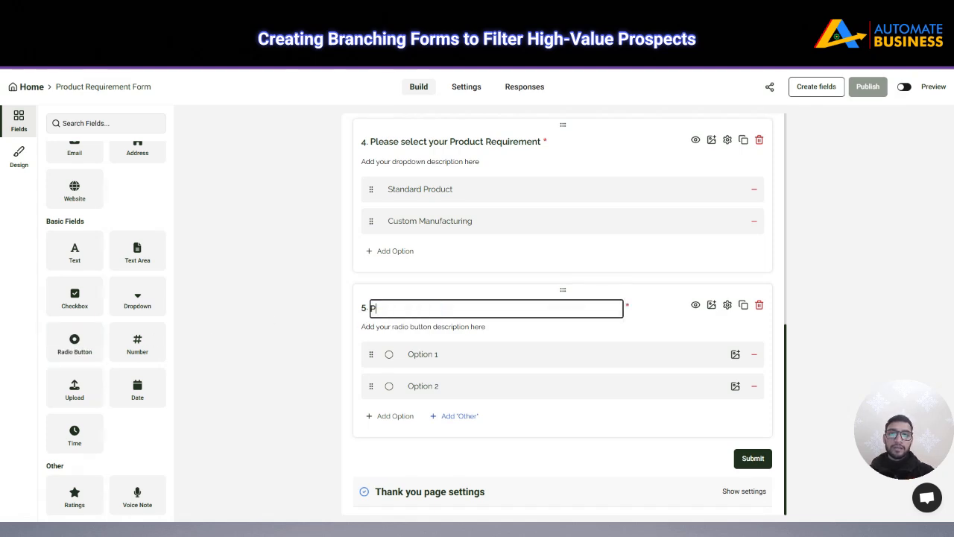
{"action": "type", "text": "lease select"}
{"action": "left_click", "coordinate": [789, 364]}
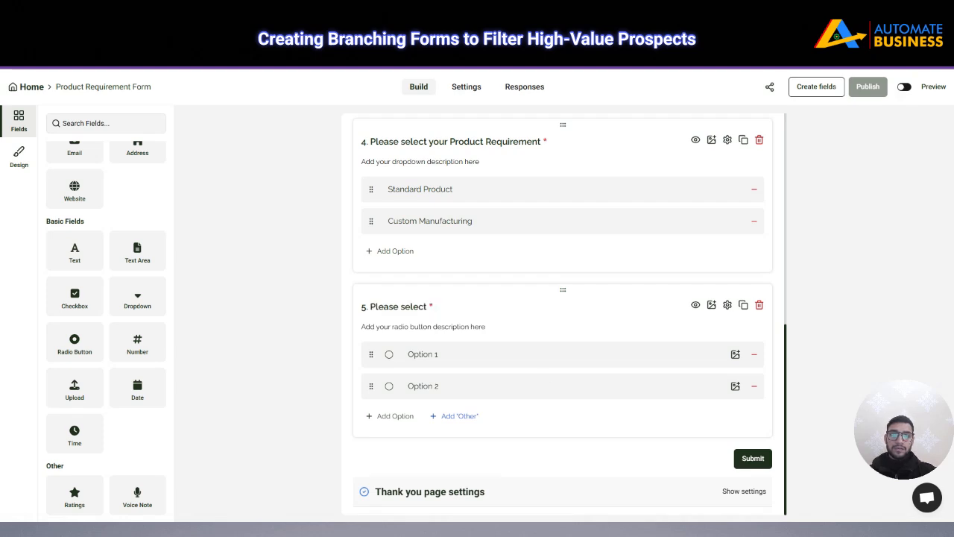
{"action": "left_click", "coordinate": [426, 307]}
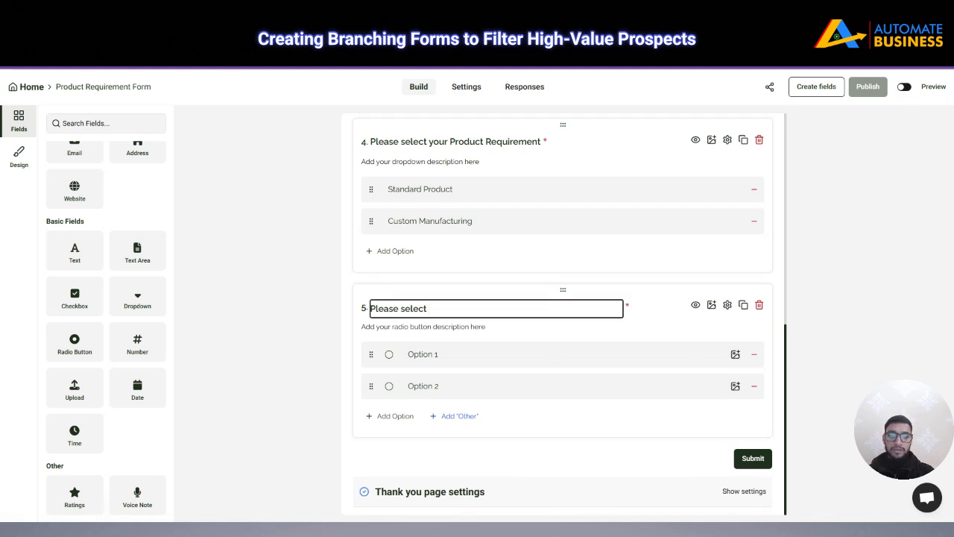
{"action": "type", "text": "order qu"}
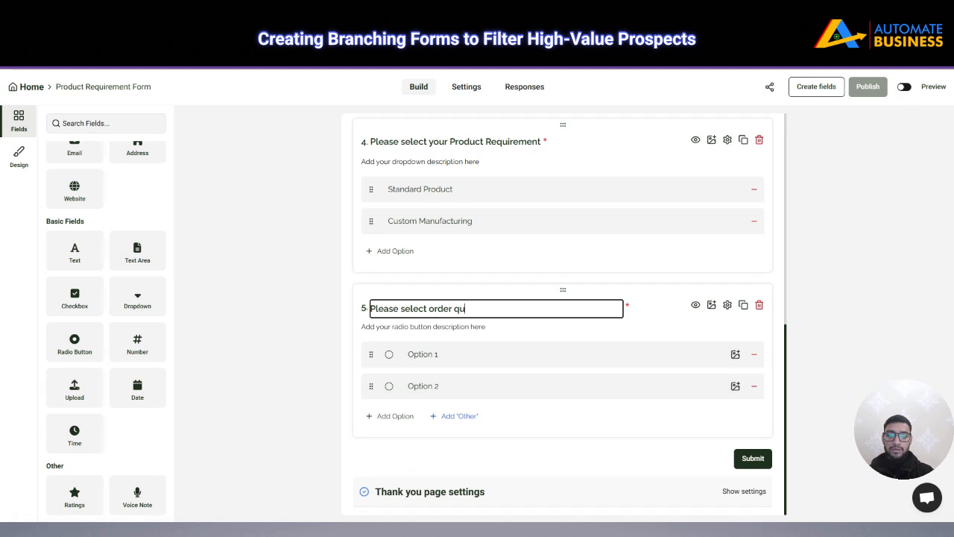
{"action": "type", "text": "antity"}
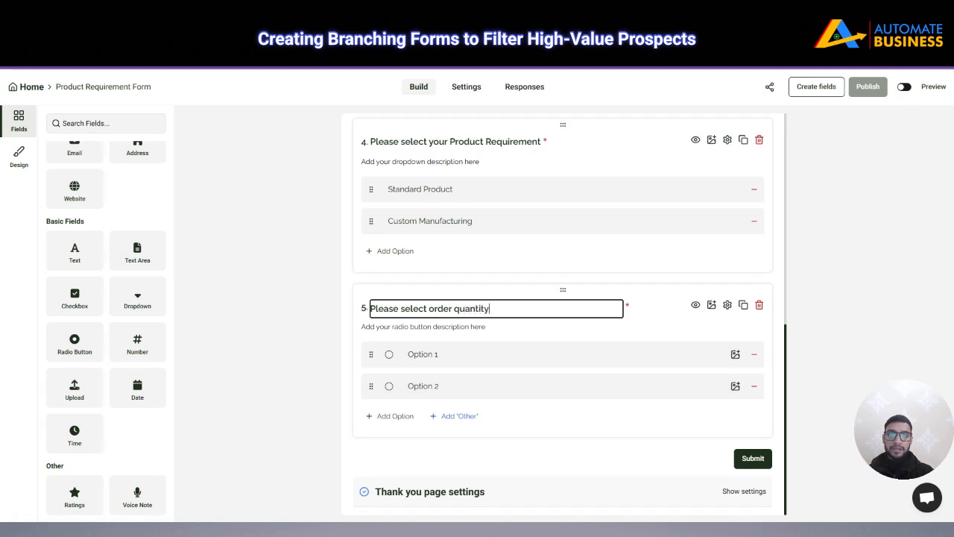
Rename the first two choices to 500 and 500-1000
{"action": "left_click", "coordinate": [421, 354]}
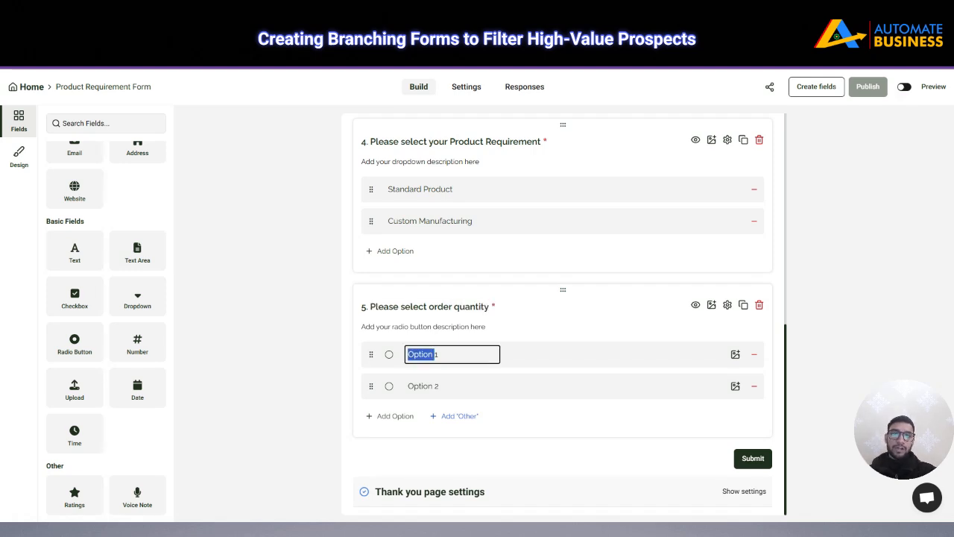
{"action": "triple_click", "coordinate": [421, 354]}
{"action": "key", "text": "BackSpace"}
{"action": "type", "text": "5"}
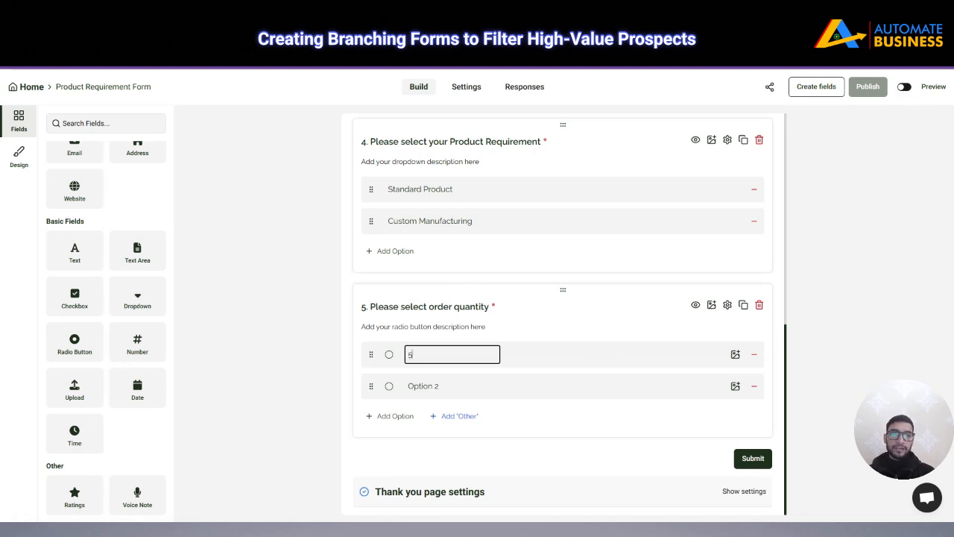
{"action": "type", "text": "00"}
{"action": "left_click", "coordinate": [422, 385]}
{"action": "double_click", "coordinate": [422, 385]}
{"action": "key", "text": "ctrl+a"}
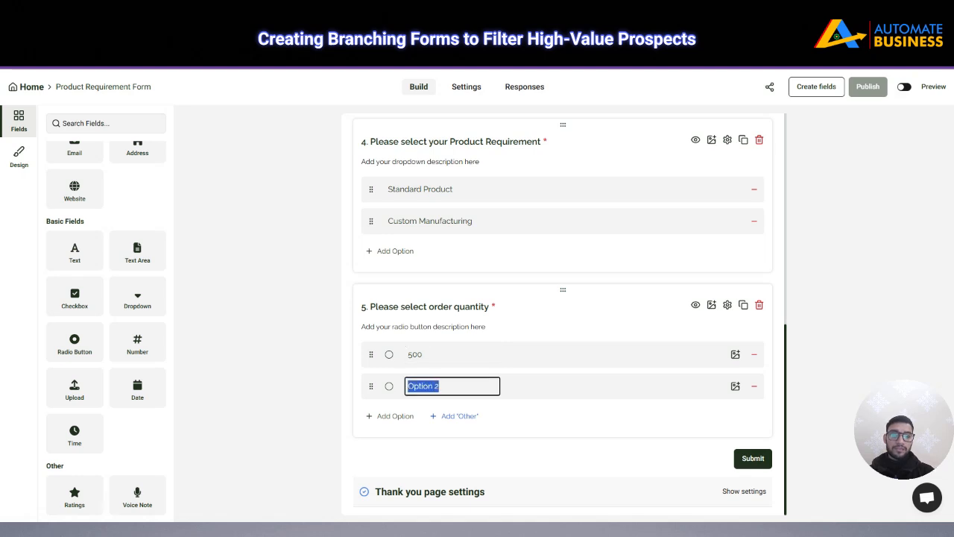
{"action": "key", "text": "BackSpace"}
{"action": "type", "text": "500"}
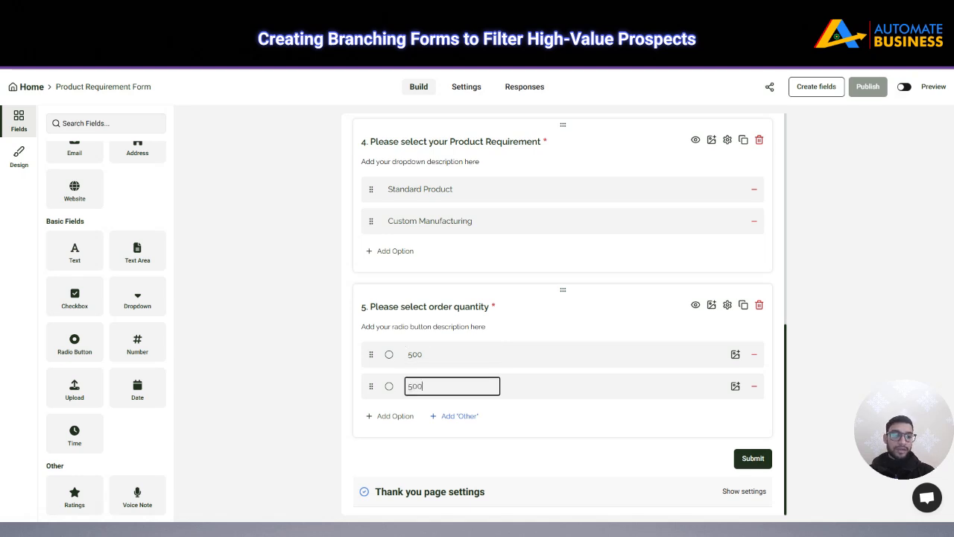
{"action": "type", "text": "-1000"}
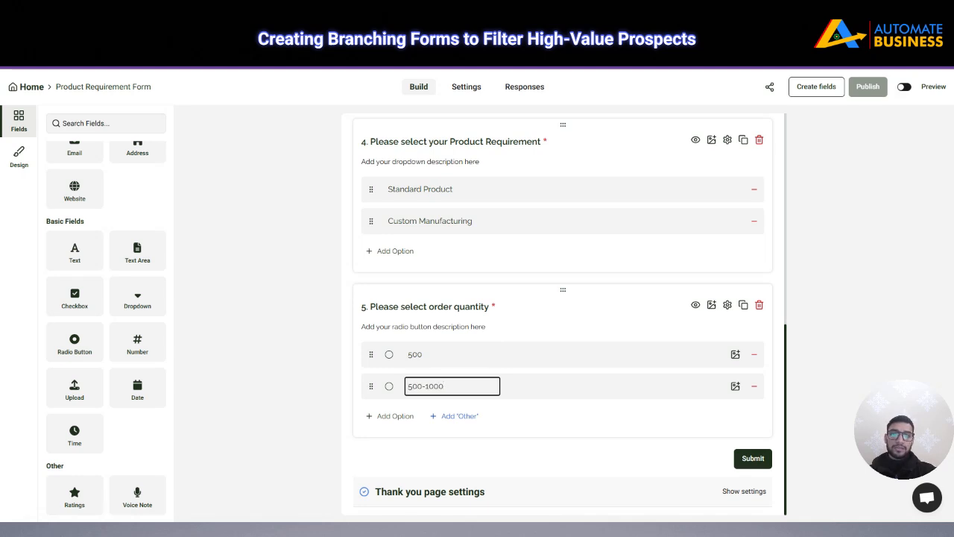
Add a third choice, 1000-5000, after removing a trial Other option
{"action": "left_click", "coordinate": [449, 415]}
{"action": "double_click", "coordinate": [425, 387]}
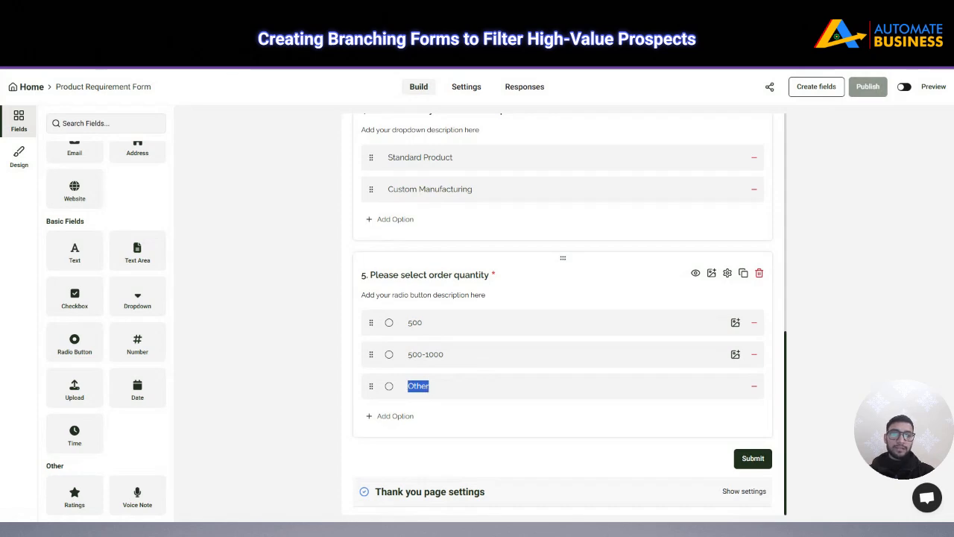
{"action": "left_click", "coordinate": [434, 386]}
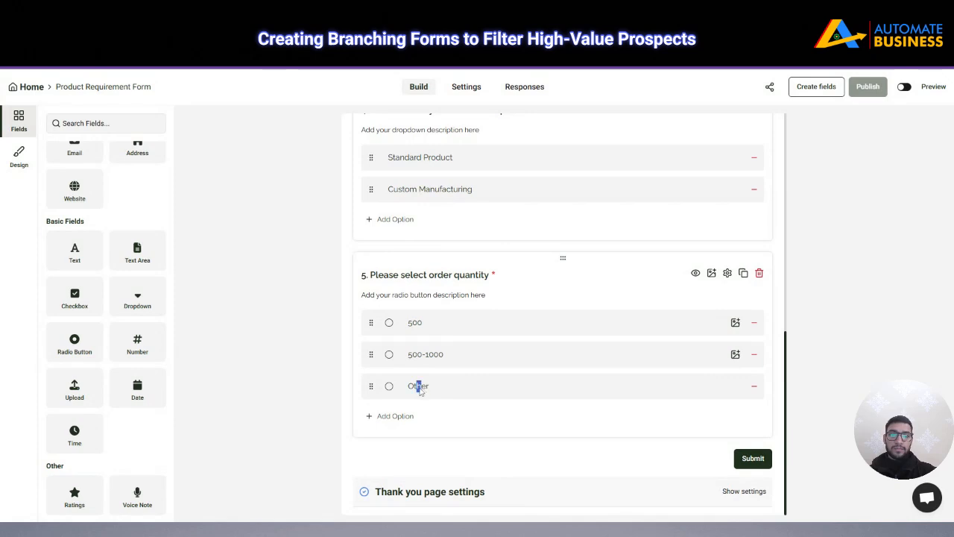
{"action": "double_click", "coordinate": [421, 388]}
{"action": "left_click", "coordinate": [753, 386]}
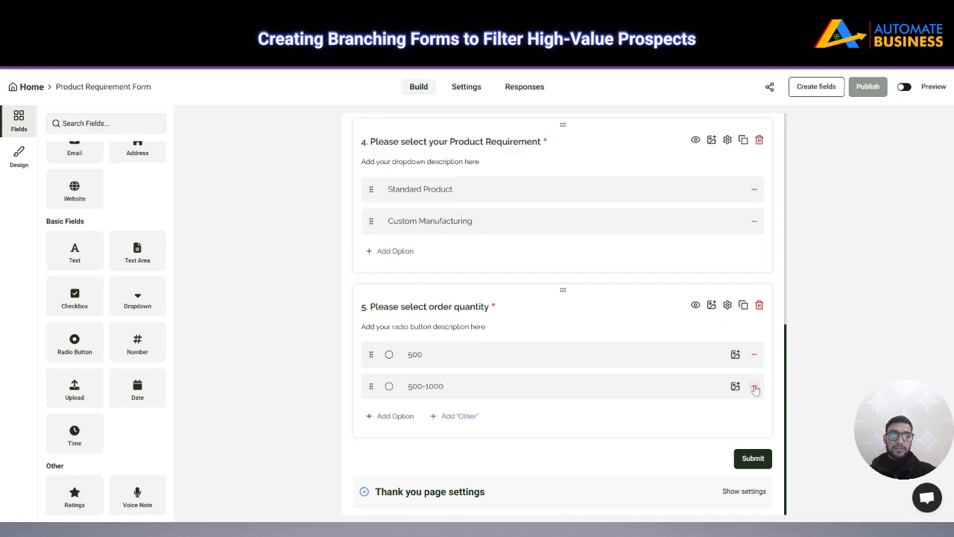
{"action": "left_click", "coordinate": [460, 415]}
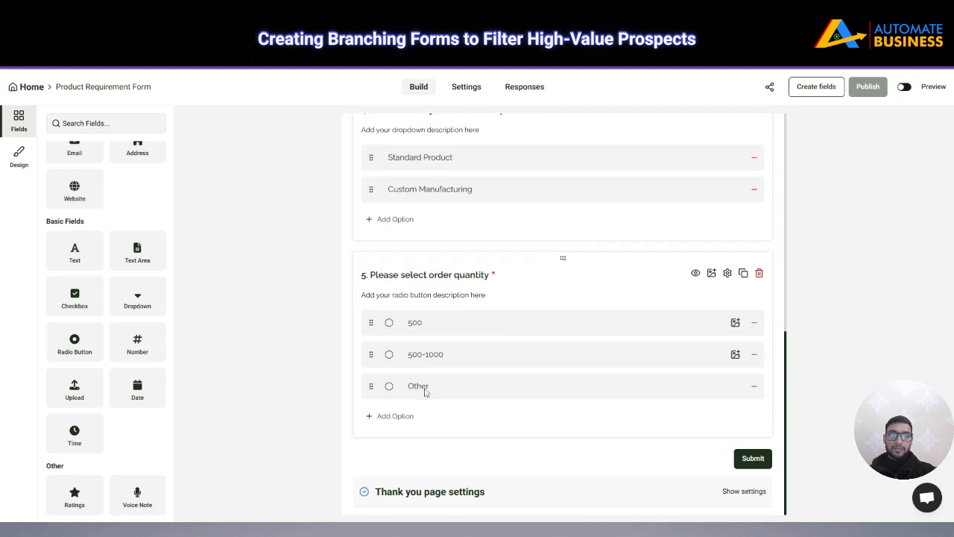
{"action": "left_click", "coordinate": [754, 387]}
{"action": "left_click", "coordinate": [368, 416]}
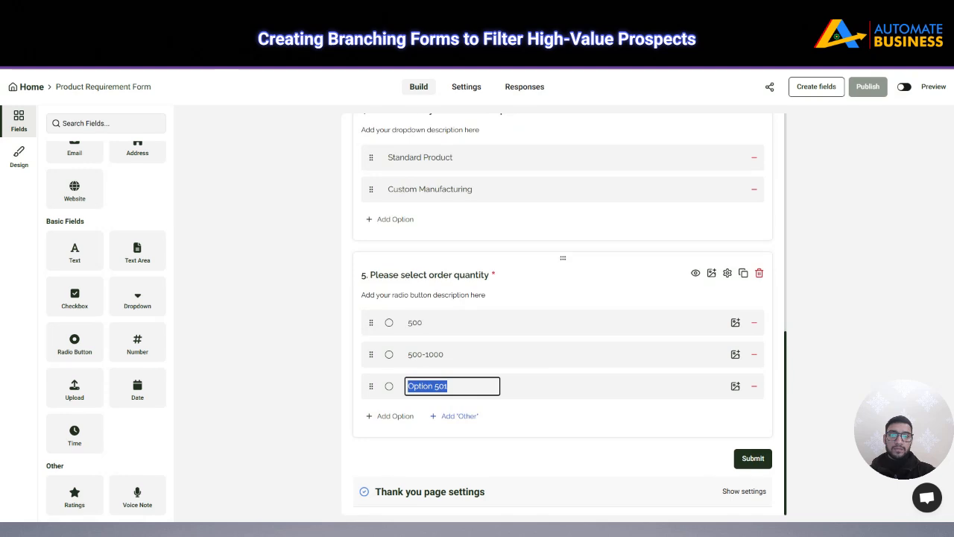
{"action": "key", "text": "BackSpace"}
{"action": "type", "text": "100"}
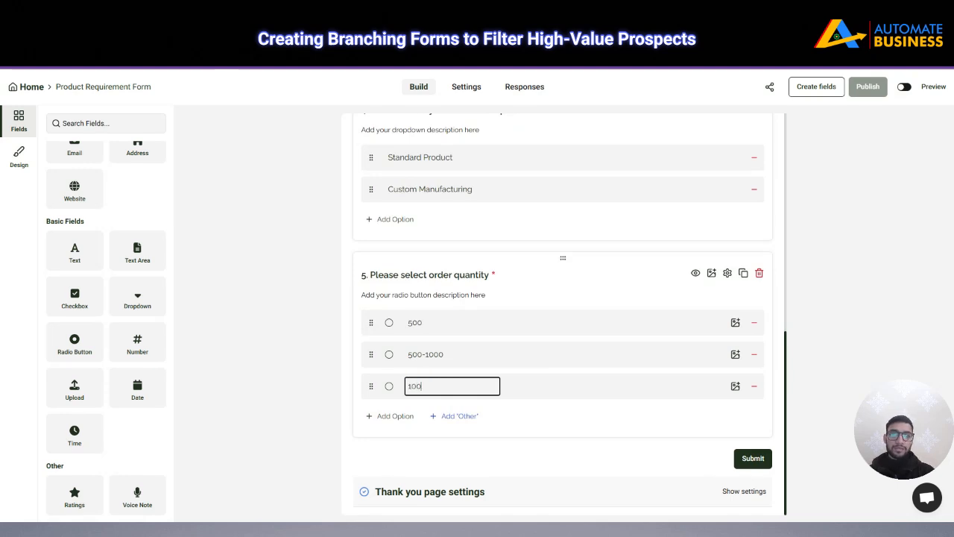
{"action": "type", "text": "0-5000"}
{"action": "left_click", "coordinate": [812, 224]}
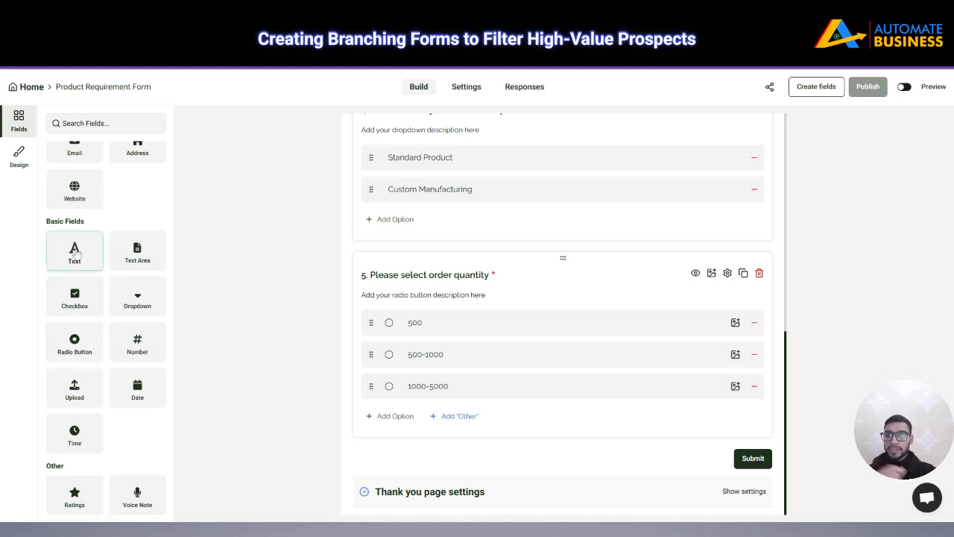
Add a checkbox question 6 titled 'Please select your timeline'
{"action": "left_click", "coordinate": [74, 296]}
{"action": "left_click", "coordinate": [409, 308]}
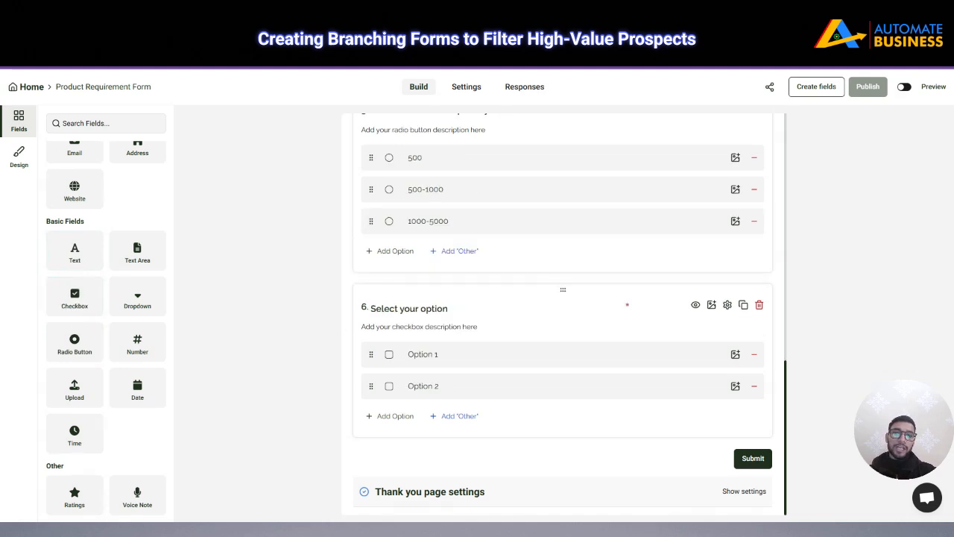
{"action": "triple_click", "coordinate": [410, 308]}
{"action": "key", "text": "BackSpace"}
{"action": "type", "text": "P"}
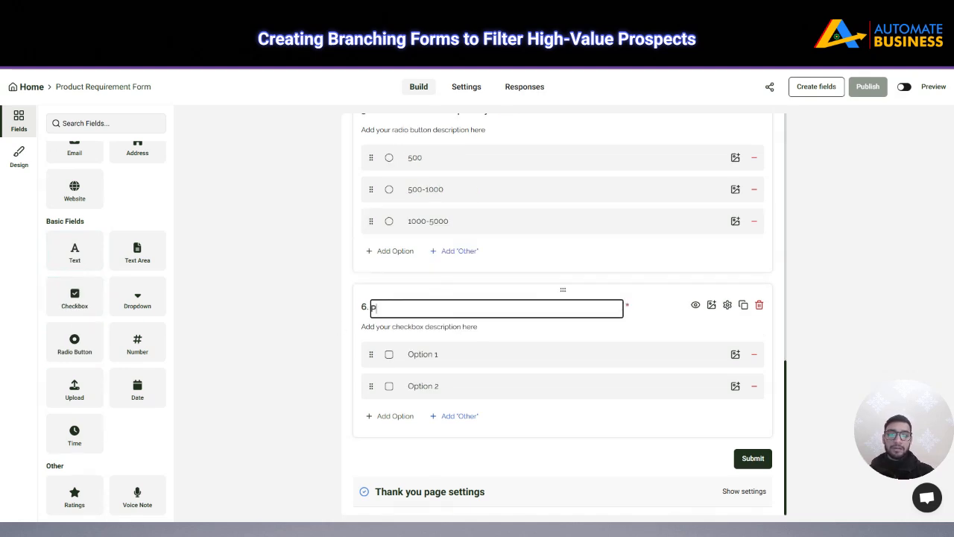
{"action": "type", "text": "lease e"}
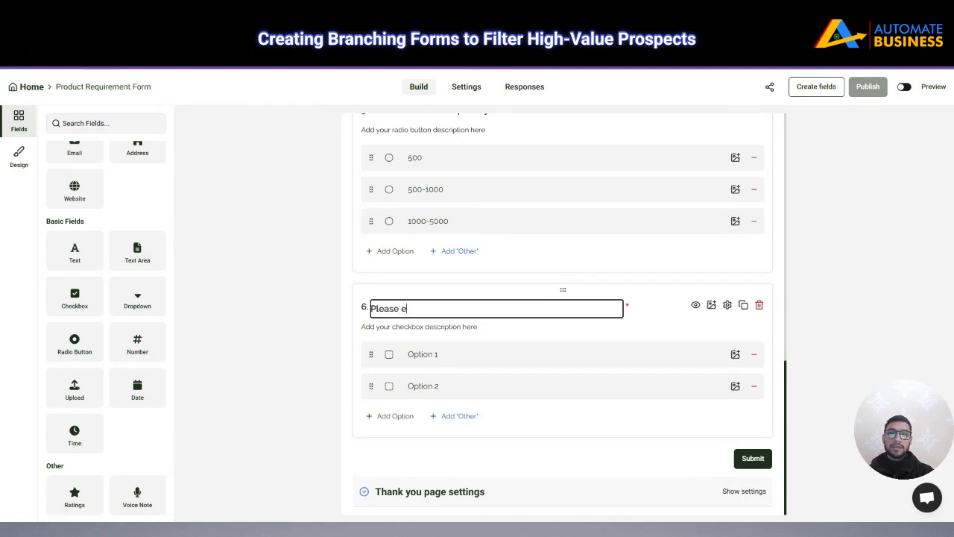
{"action": "key", "text": "BackSpace"}
{"action": "type", "text": "select "}
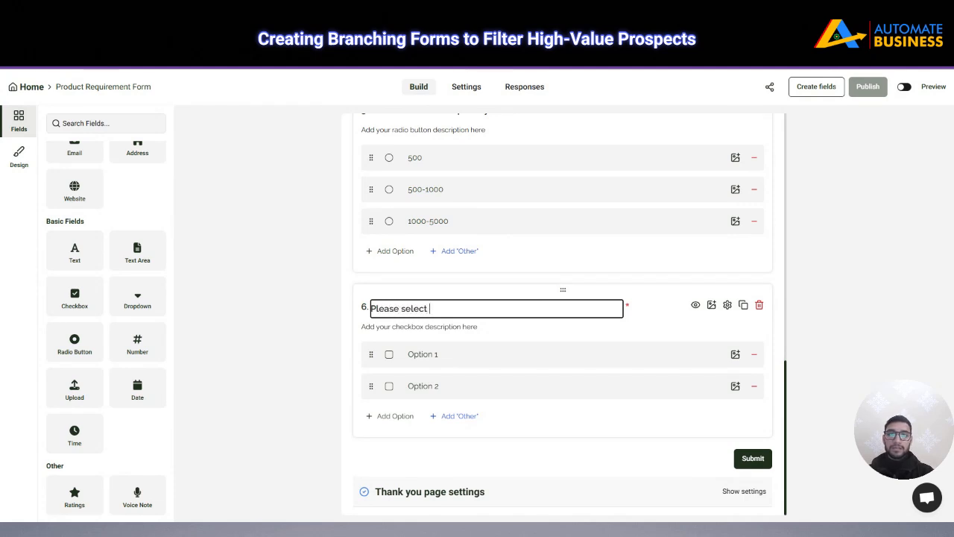
{"action": "type", "text": "your timeline"}
Set the first two timeline options to 'within 7 day' and 'Within 10 days'
{"action": "left_click", "coordinate": [424, 354]}
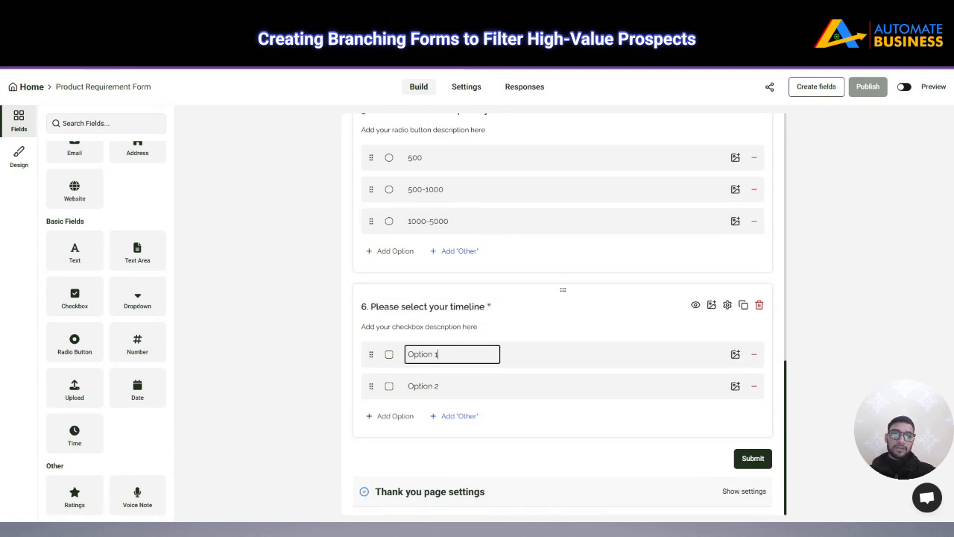
{"action": "key", "text": "ctrl+a"}
{"action": "key", "text": "BackSpace"}
{"action": "type", "text": "w"}
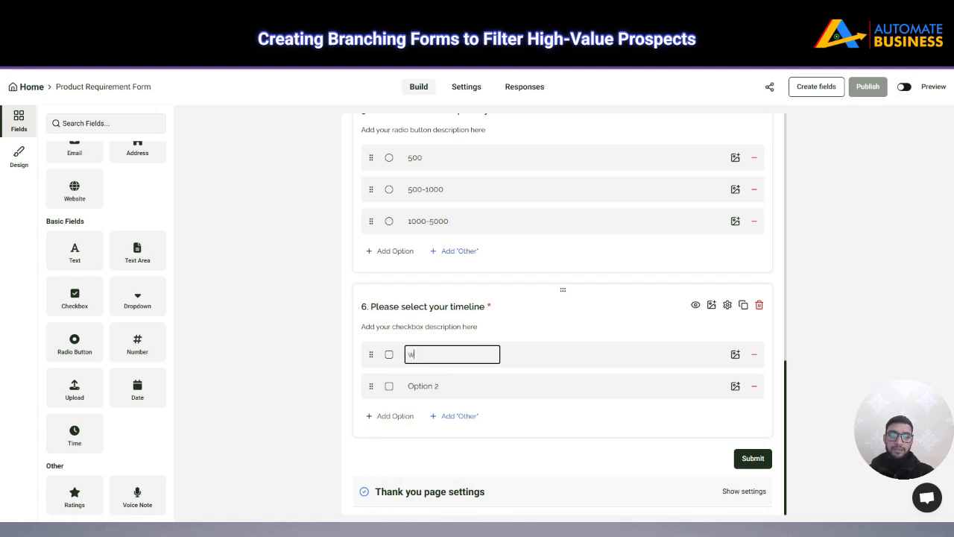
{"action": "type", "text": "ithin 7 day"}
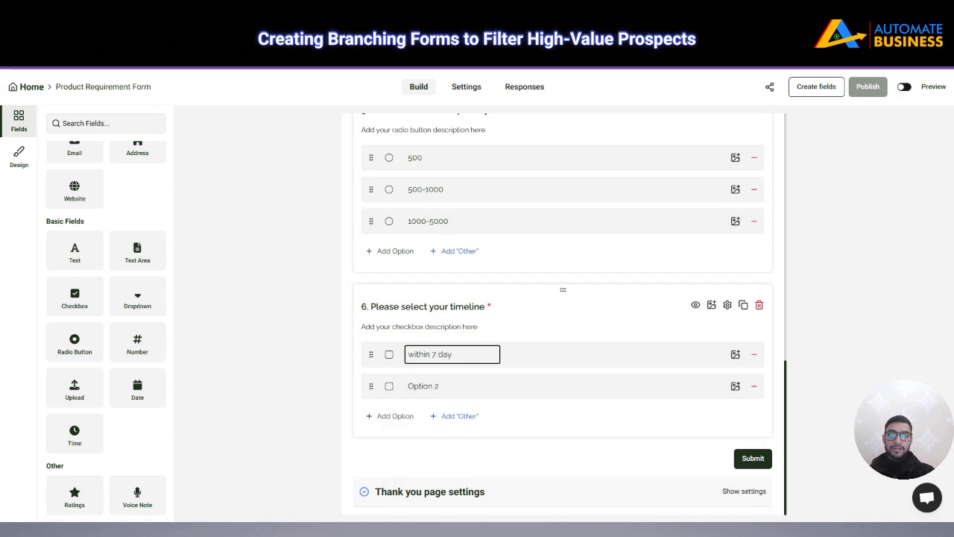
{"action": "left_click", "coordinate": [434, 386]}
{"action": "key", "text": "ctrl+a"}
{"action": "key", "text": "BackSpace"}
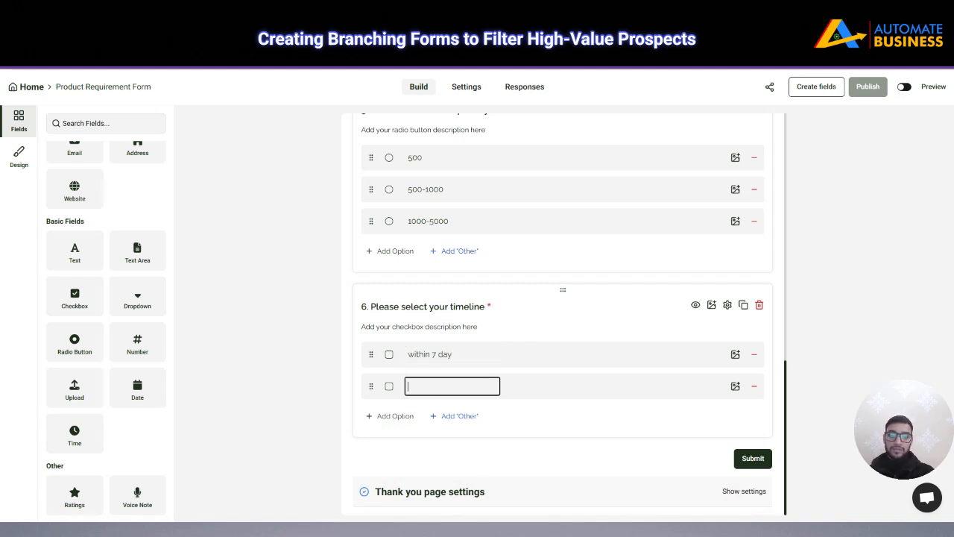
{"action": "type", "text": "Within"}
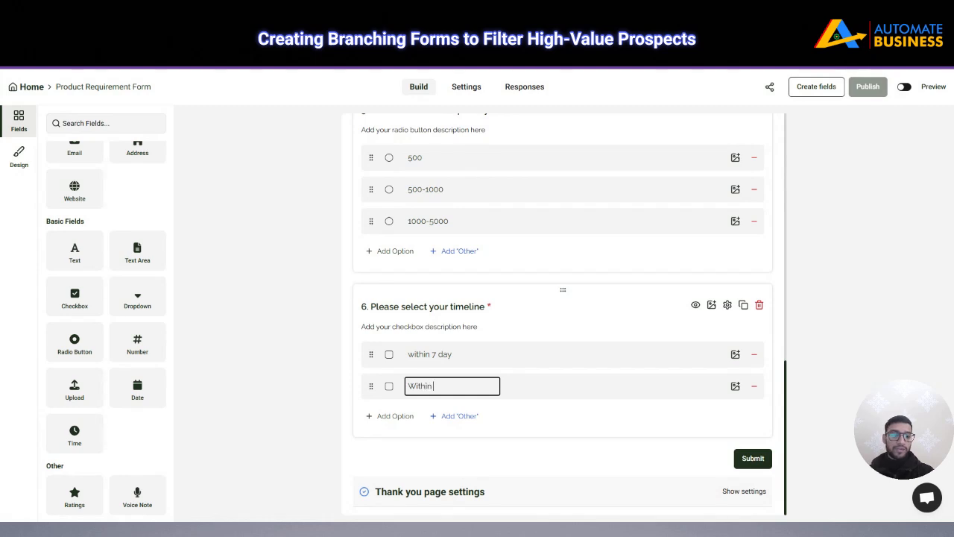
{"action": "type", "text": " 10 d"}
{"action": "key", "text": "BackSpace"}
{"action": "type", "text": "d"}
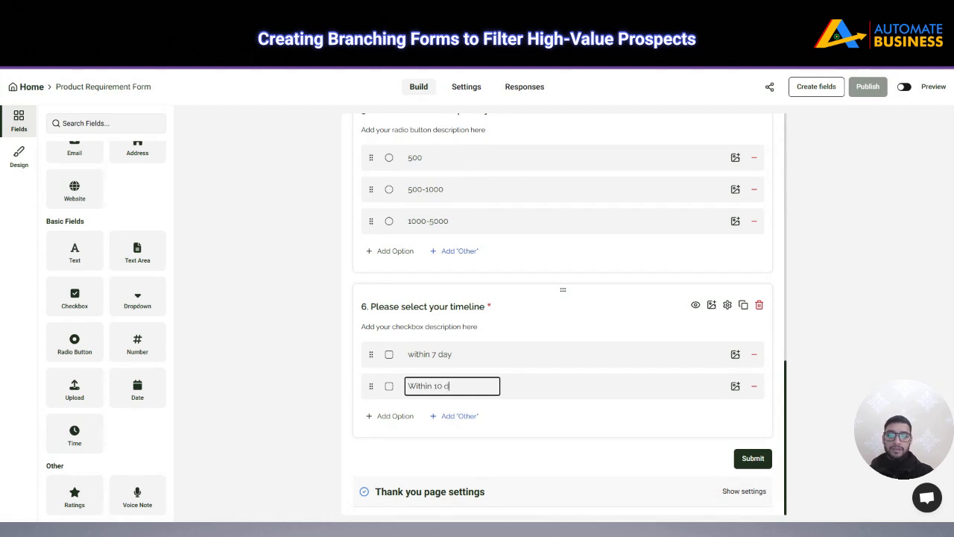
{"action": "type", "text": "ays"}
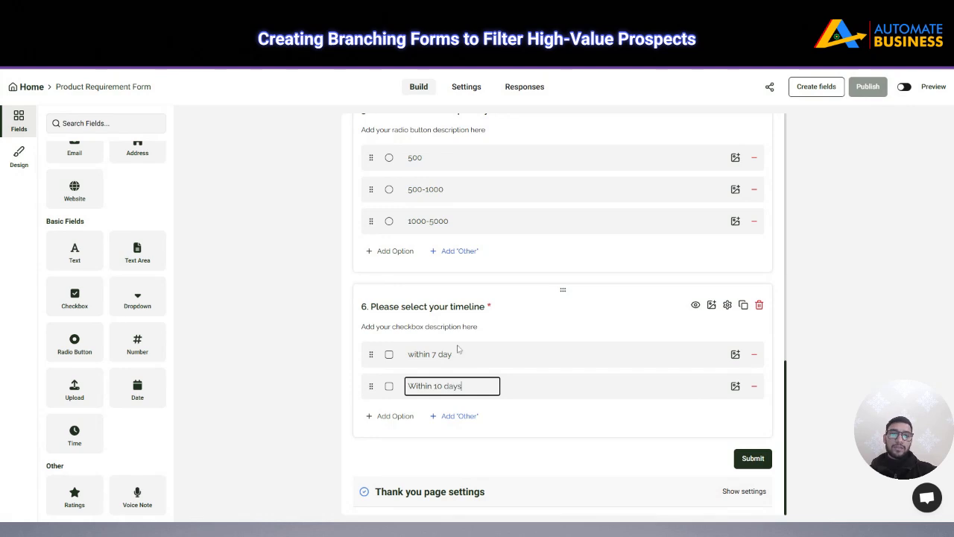
Add a third option 'Within 15 days' and correct the first to 'Within 7 days'
{"action": "left_click", "coordinate": [458, 350]}
{"action": "double_click", "coordinate": [445, 354]}
{"action": "type", "text": "days"}
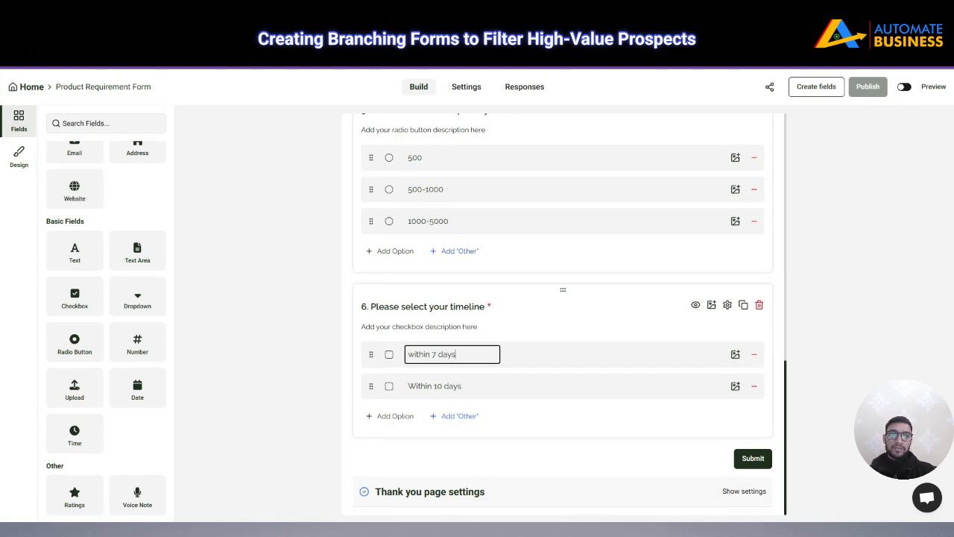
{"action": "left_click", "coordinate": [389, 416]}
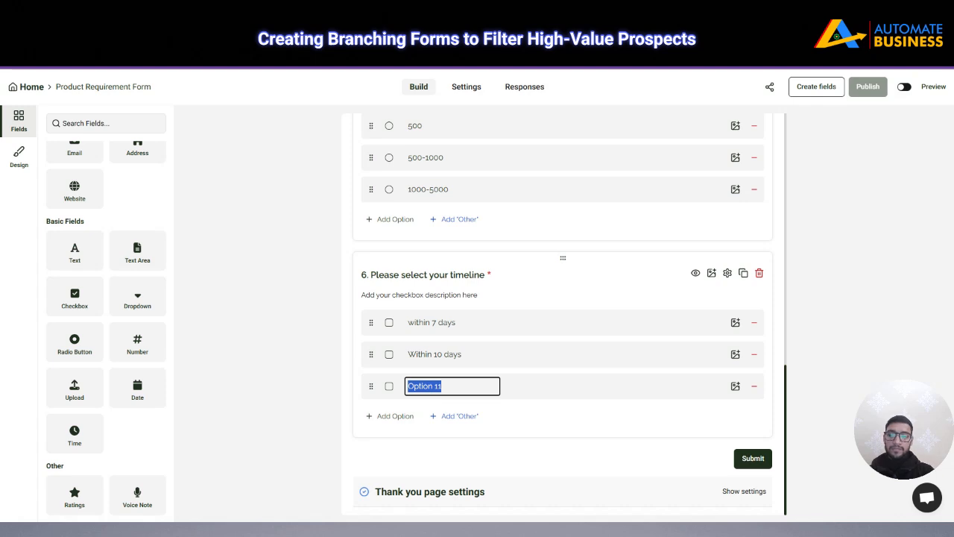
{"action": "type", "text": "Within"}
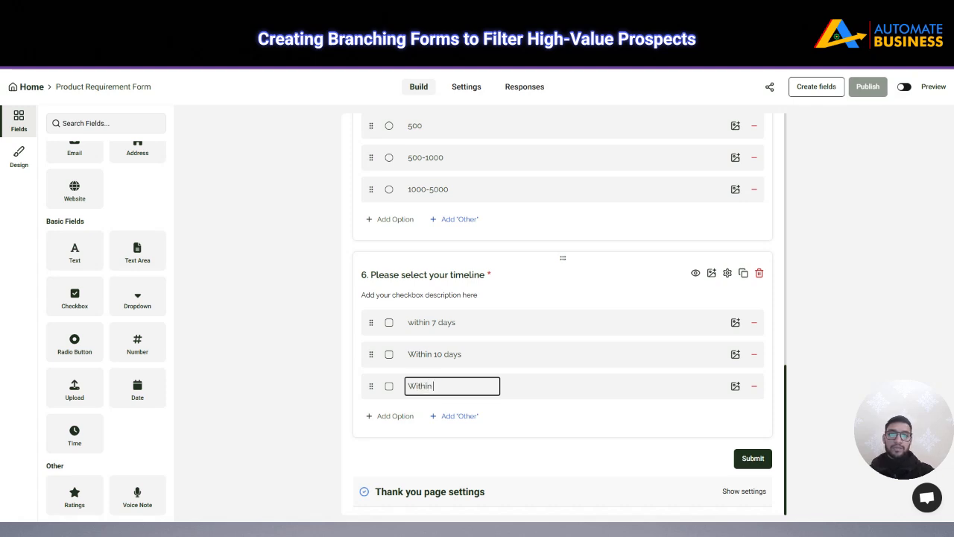
{"action": "type", "text": " 15 days"}
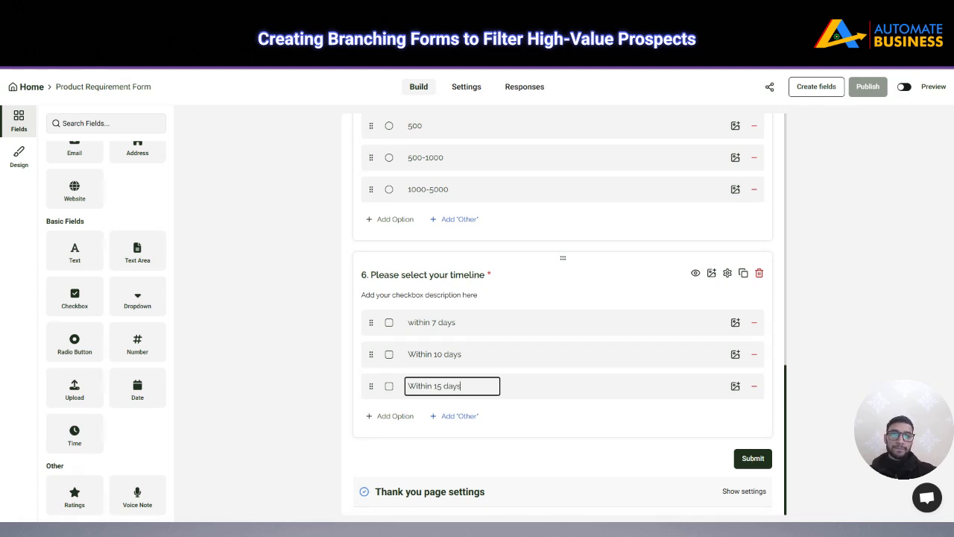
{"action": "left_click", "coordinate": [459, 354]}
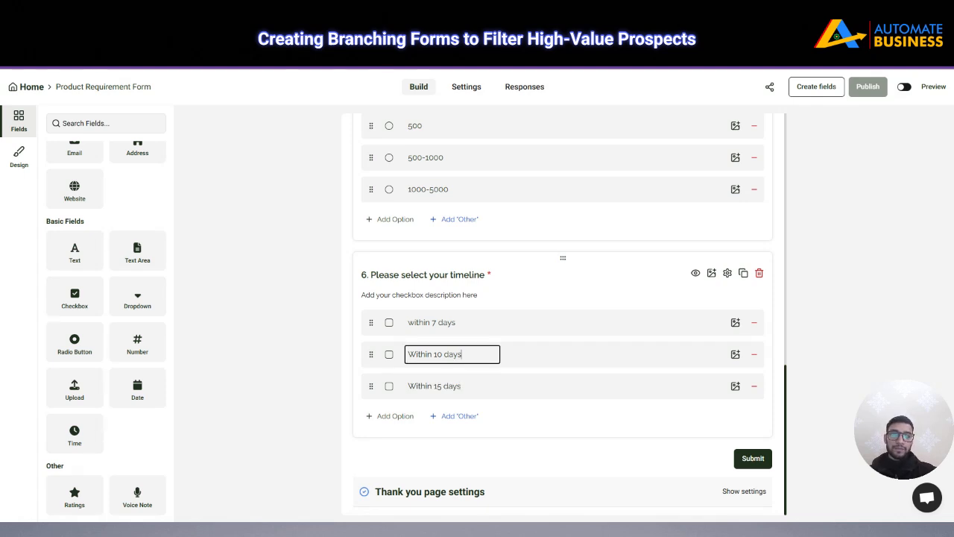
{"action": "left_click", "coordinate": [413, 322]}
{"action": "key", "text": "BackSpace"}
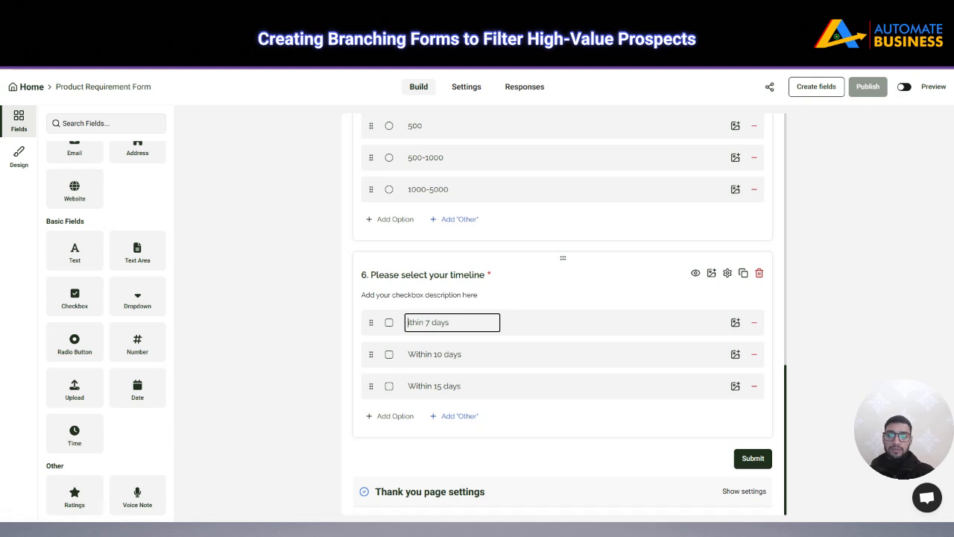
{"action": "type", "text": "W"}
{"action": "left_click", "coordinate": [526, 328]}
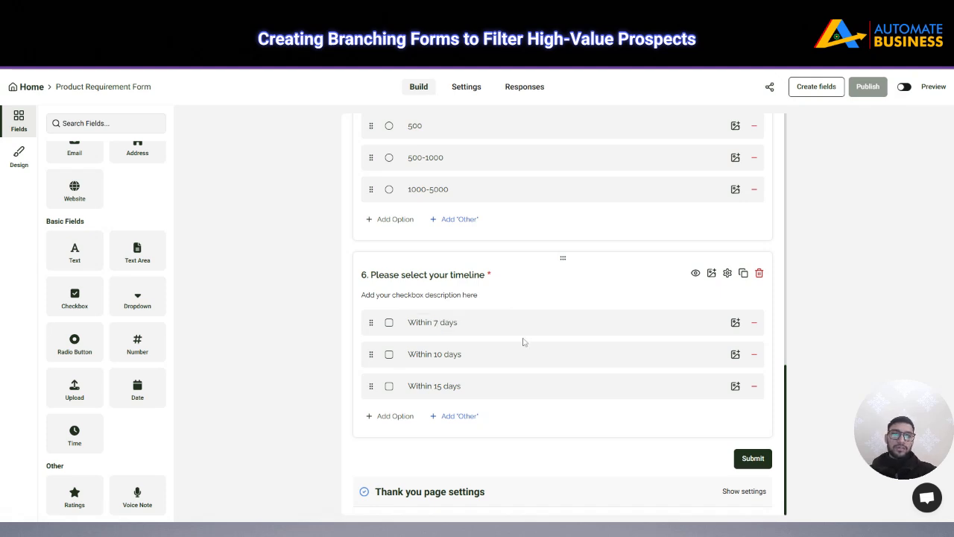
{"action": "scroll", "coordinate": [495, 270], "scroll_direction": "up", "scroll_amount": 5}
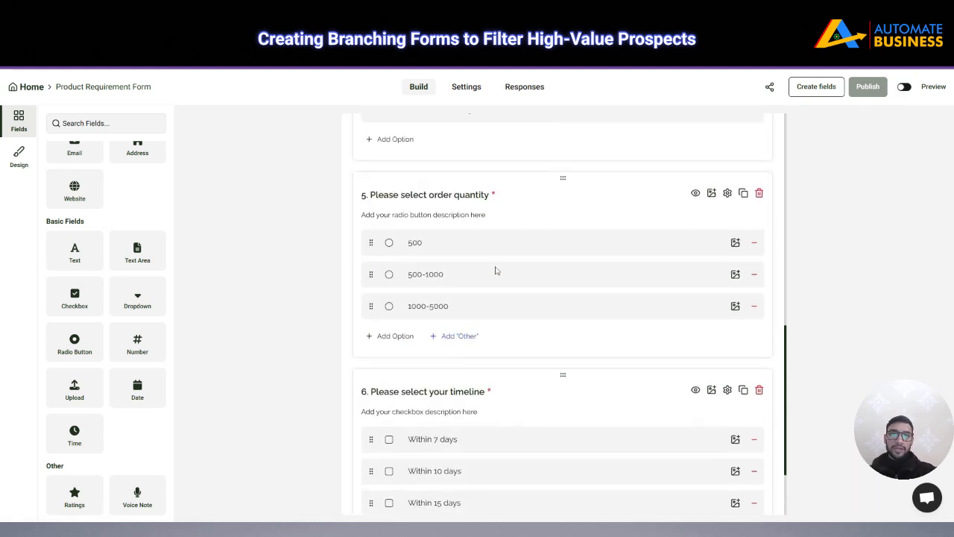
{"action": "scroll", "coordinate": [496, 269], "scroll_direction": "down", "scroll_amount": 1}
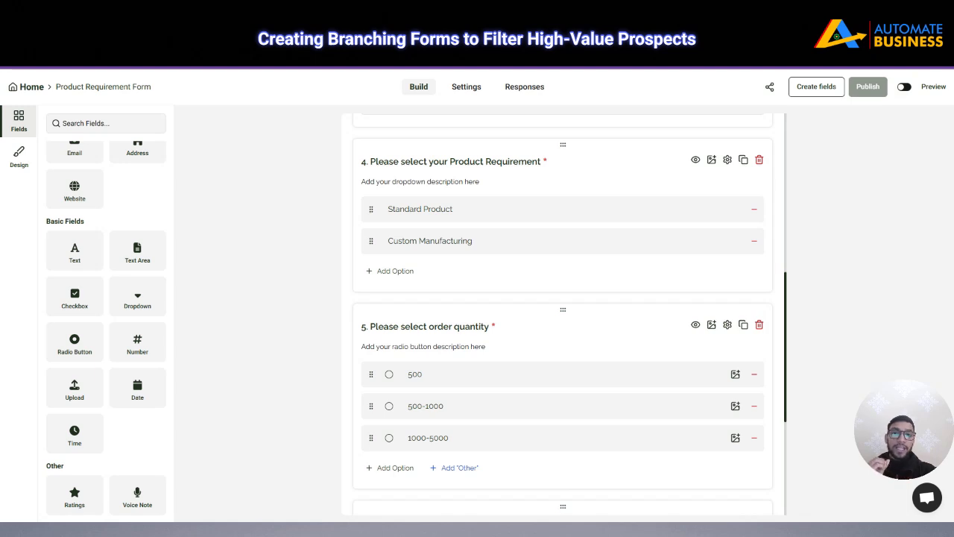
{"action": "scroll", "coordinate": [441, 317], "scroll_direction": "down", "scroll_amount": 3}
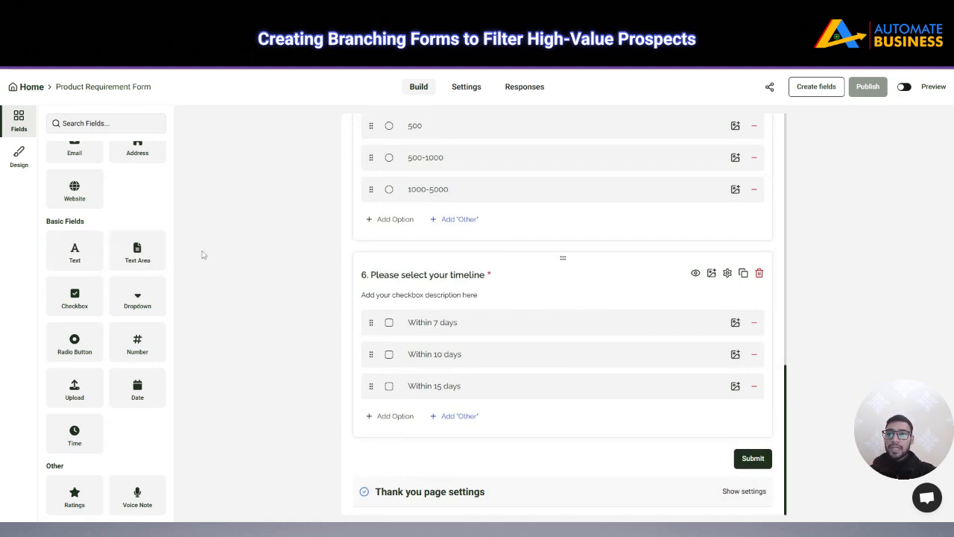
Add a text question 7 titled 'Please specify your requirement in detail'
{"action": "left_click", "coordinate": [78, 255]}
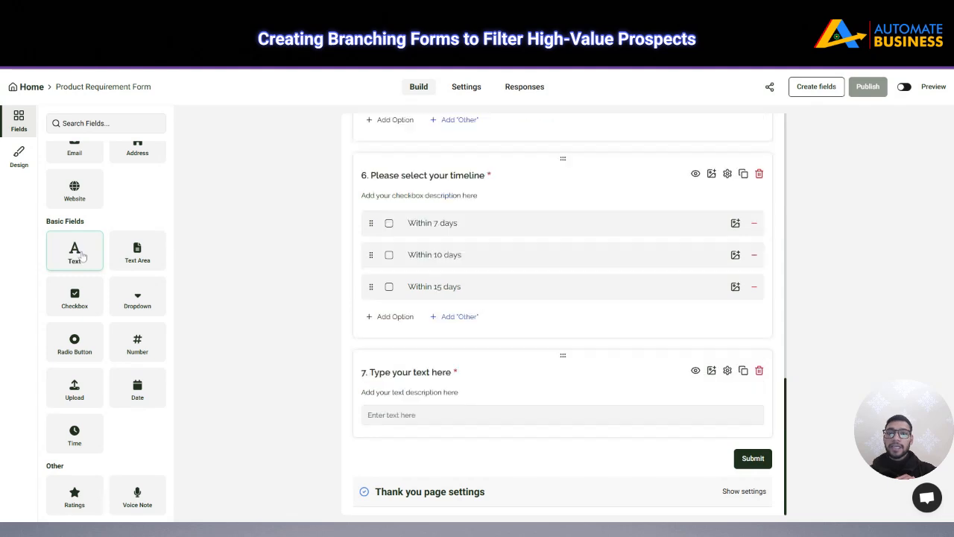
{"action": "left_click", "coordinate": [415, 374]}
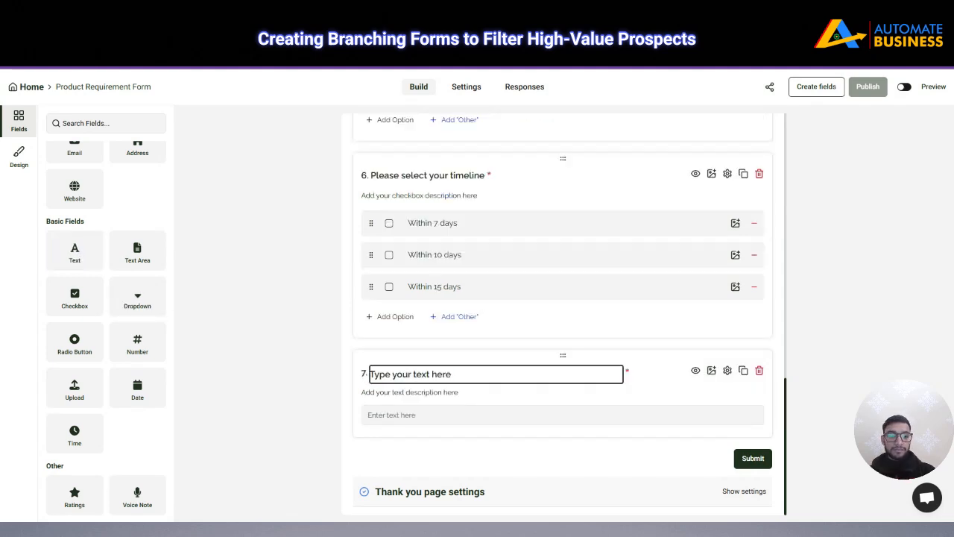
{"action": "key", "text": "ctrl+a"}
{"action": "key", "text": "BackSpace"}
{"action": "type", "text": "Pl"}
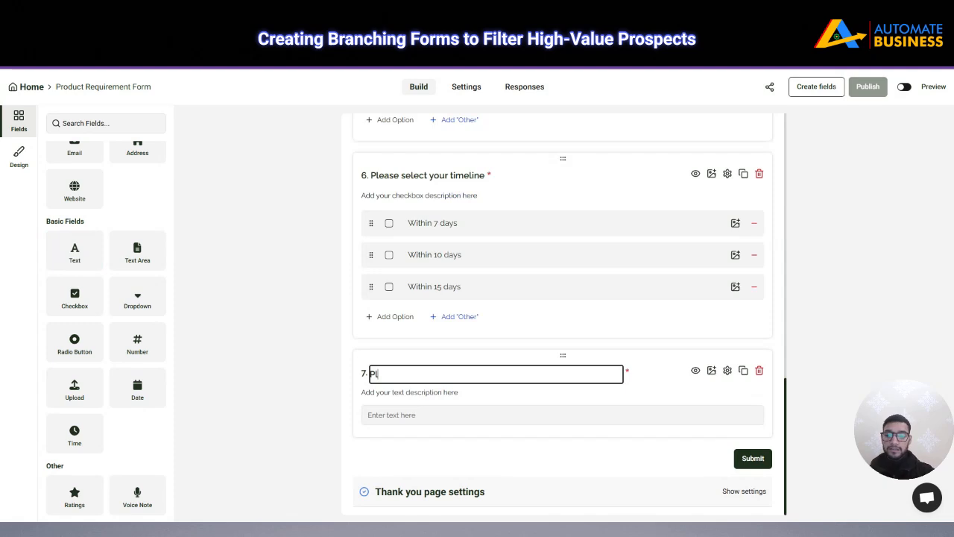
{"action": "type", "text": "ease speci"}
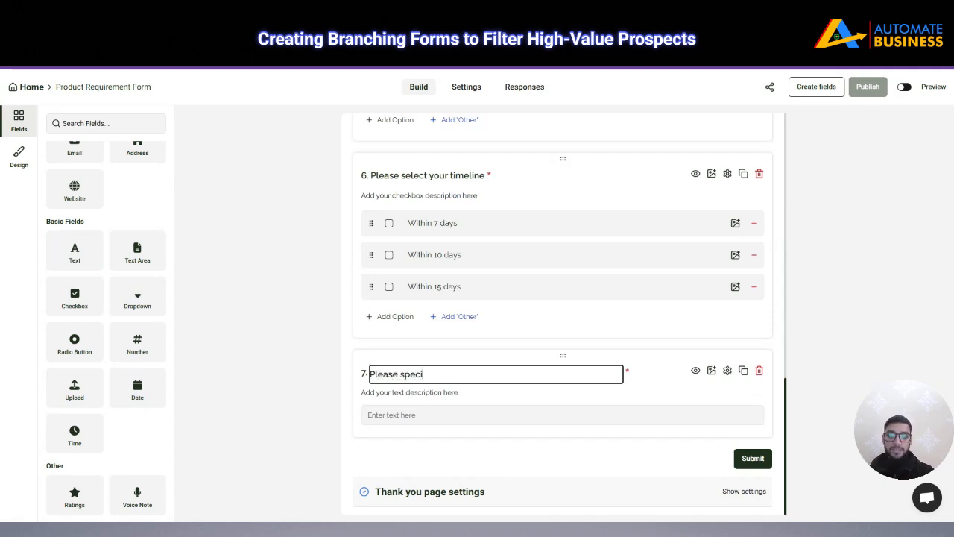
{"action": "type", "text": "fy your re"}
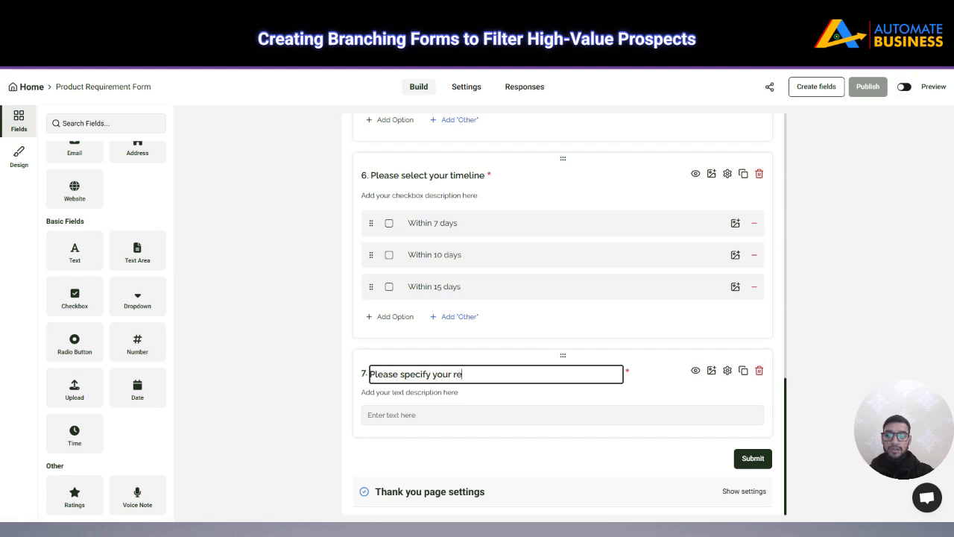
{"action": "type", "text": "quirement in detao"}
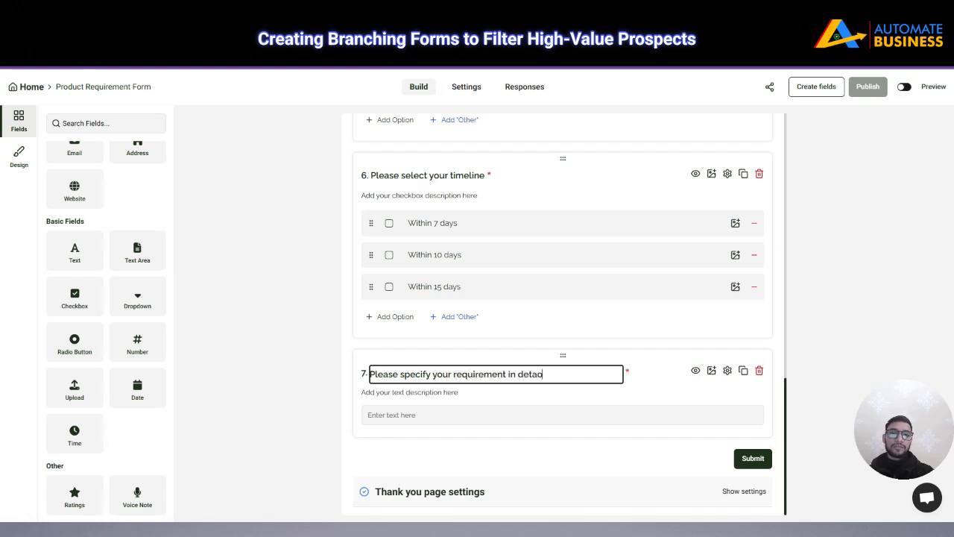
{"action": "key", "text": "BackSpace"}
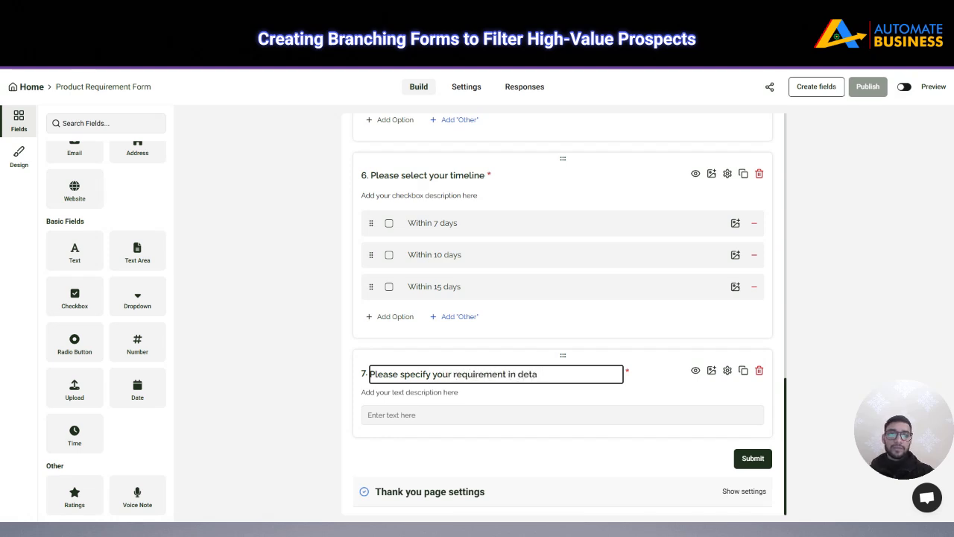
{"action": "type", "text": "il"}
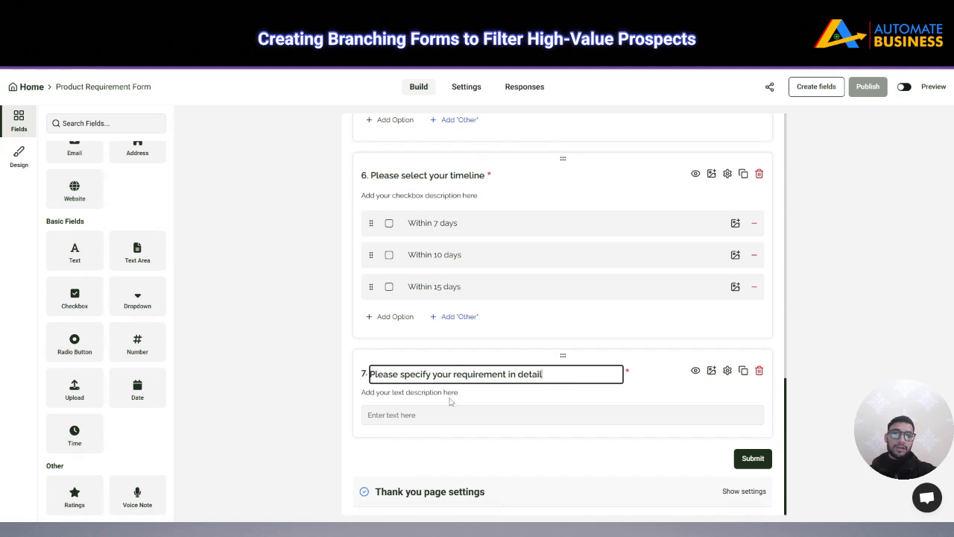
{"action": "key", "text": "Tab"}
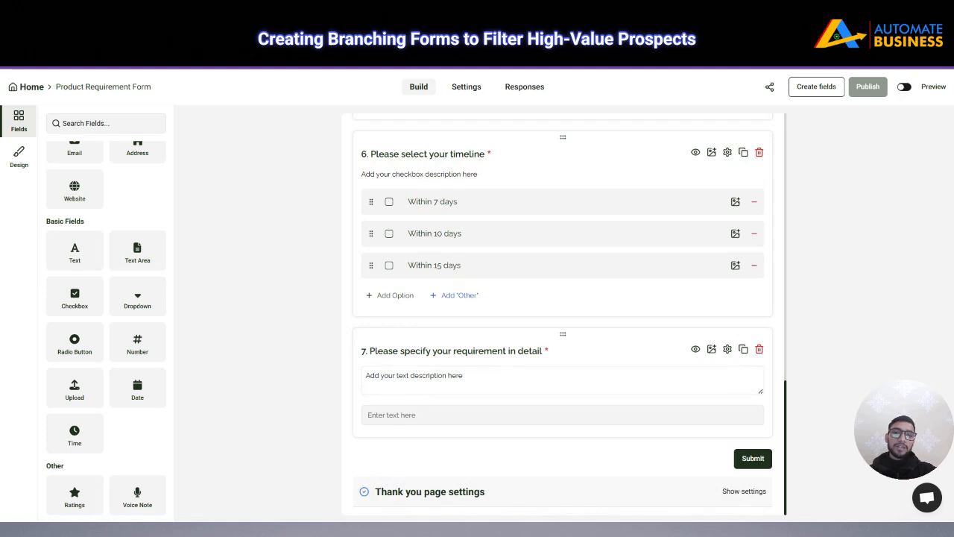
Drag the requirement-detail question up directly below the product dropdown, making it question 5
{"action": "scroll", "coordinate": [623, 364], "scroll_direction": "up", "scroll_amount": 1}
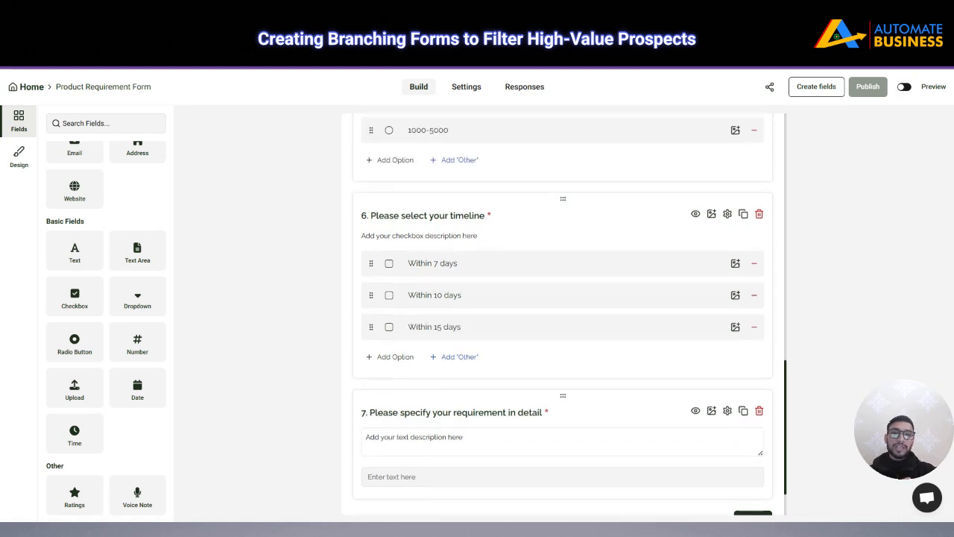
{"action": "scroll", "coordinate": [549, 390], "scroll_direction": "up", "scroll_amount": 5}
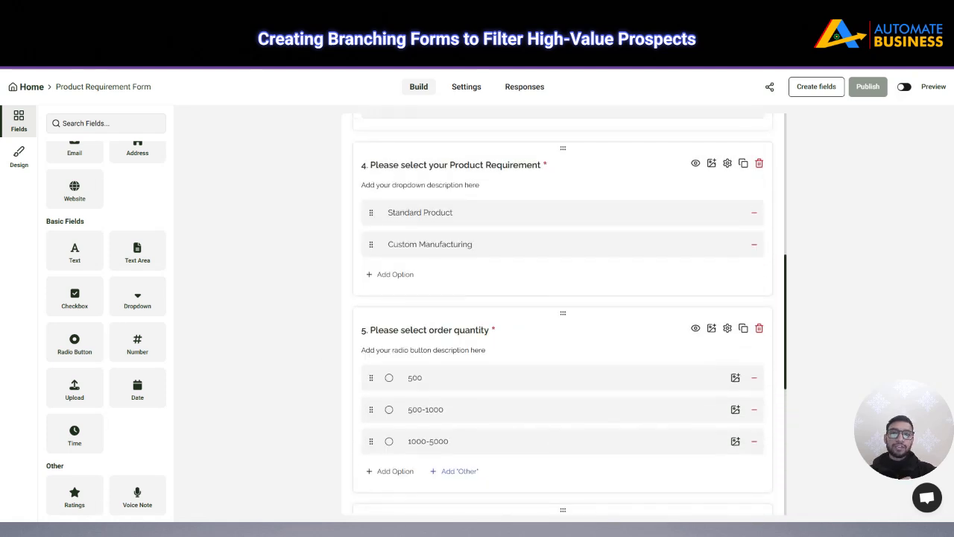
{"action": "scroll", "coordinate": [552, 379], "scroll_direction": "down", "scroll_amount": 5}
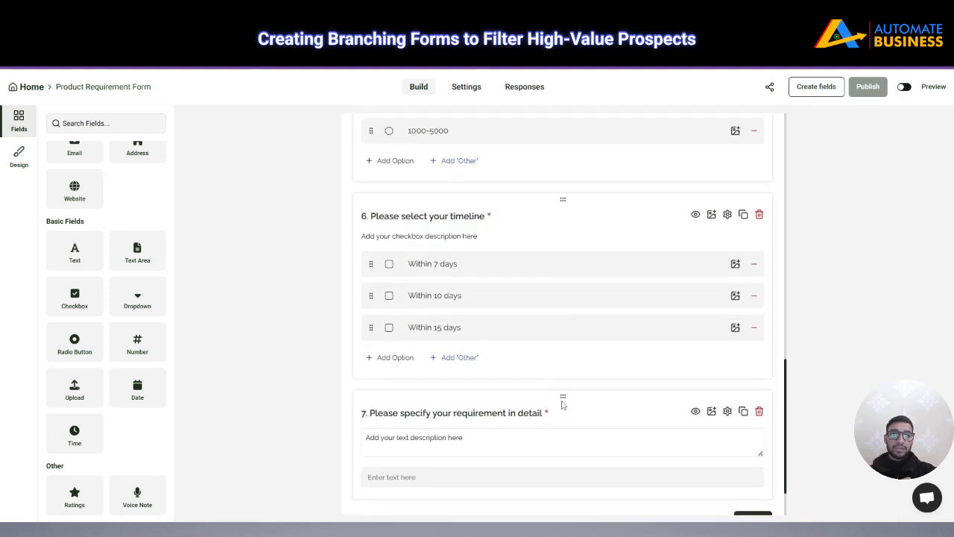
{"action": "left_click_drag", "start_coordinate": [560, 394], "coordinate": [561, 273]}
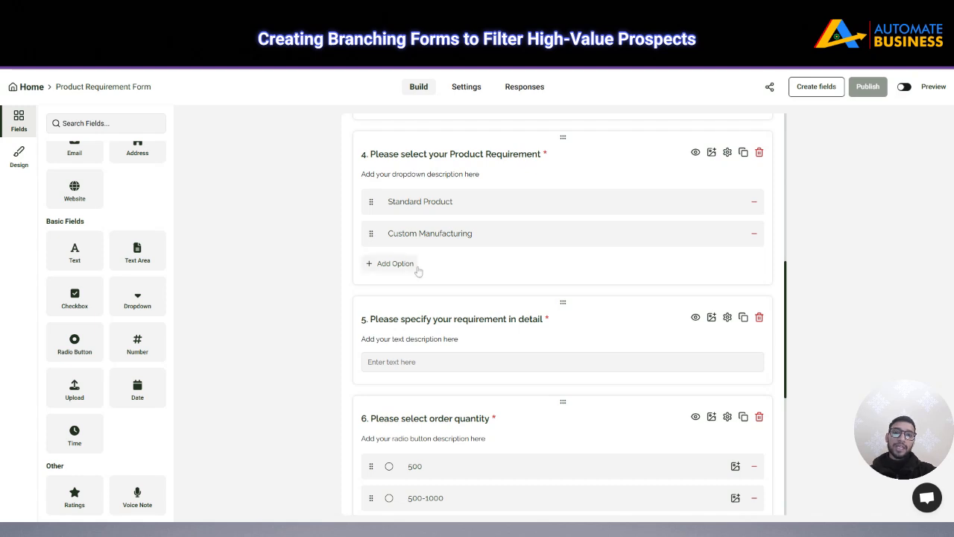
{"action": "scroll", "coordinate": [432, 291], "scroll_direction": "down", "scroll_amount": 3}
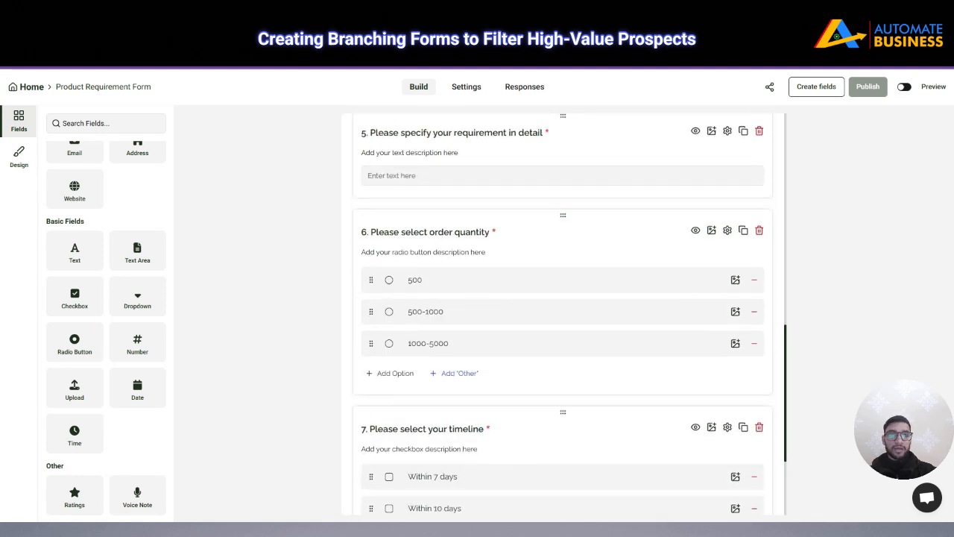
{"action": "scroll", "coordinate": [477, 290], "scroll_direction": "up", "scroll_amount": 3}
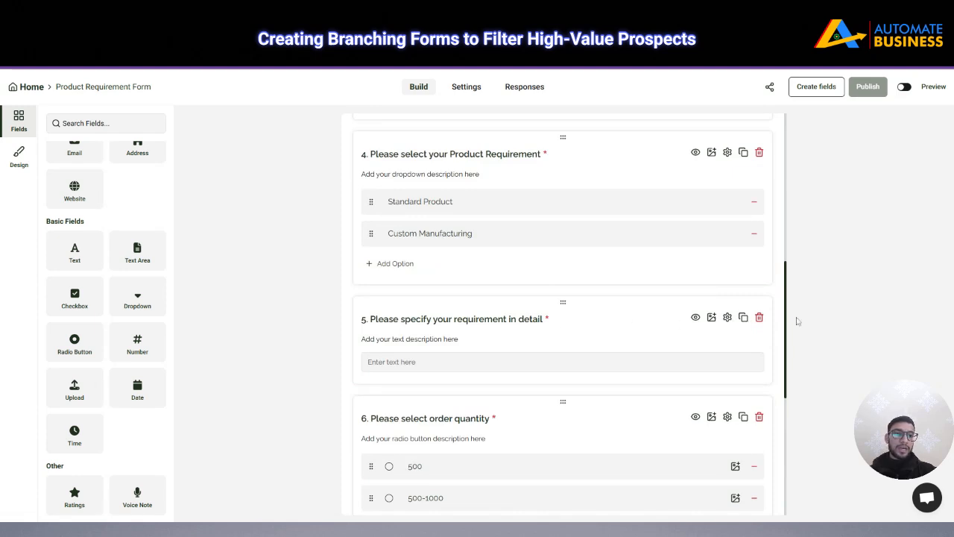
{"action": "left_click", "coordinate": [727, 318]}
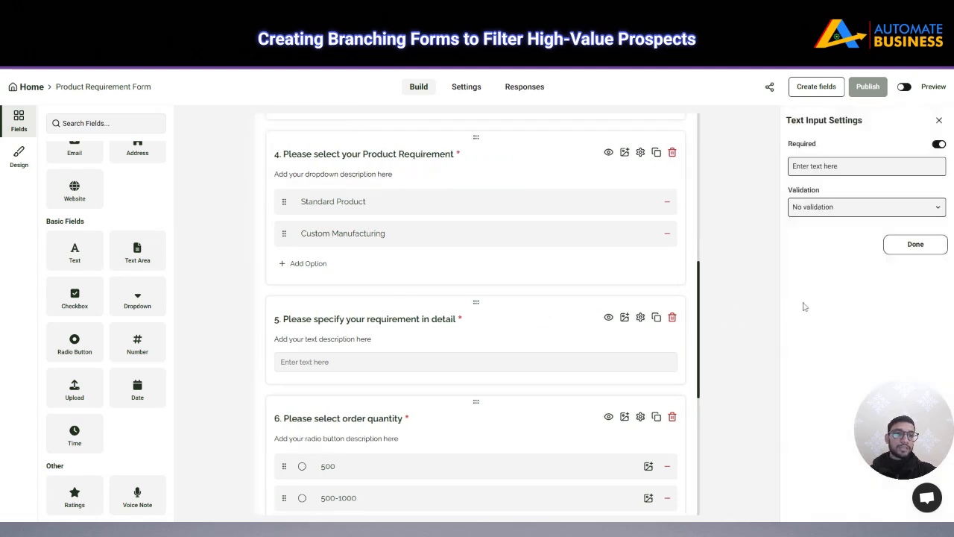
{"action": "left_click", "coordinate": [812, 165]}
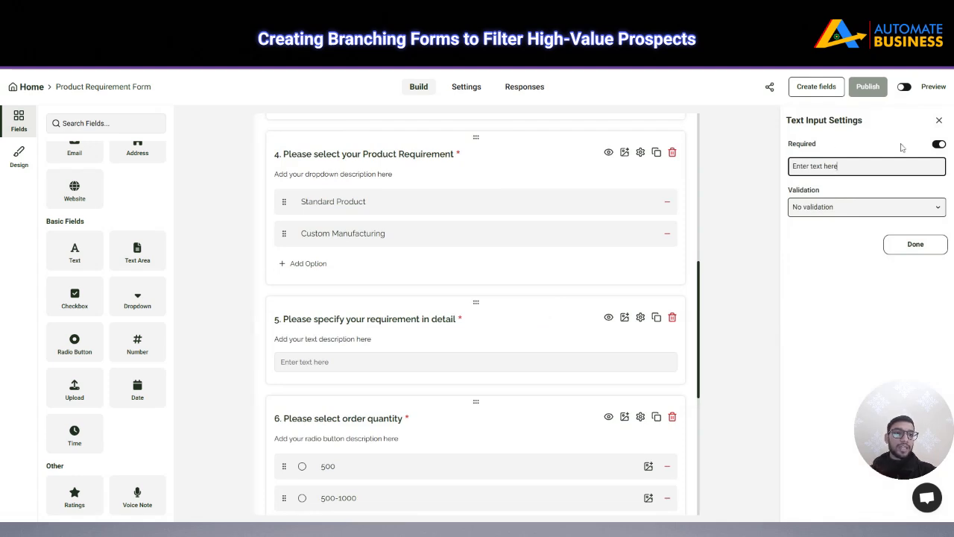
{"action": "left_click", "coordinate": [939, 145]}
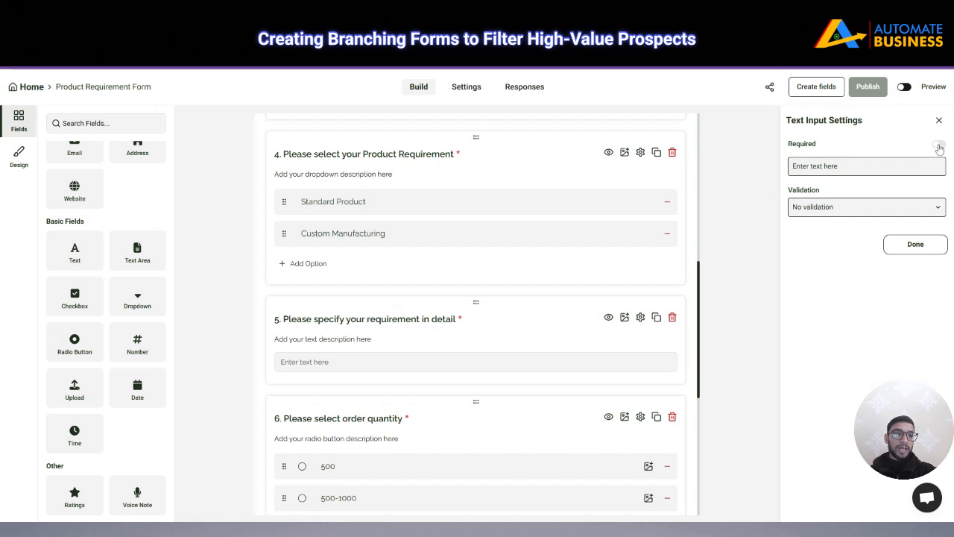
{"action": "left_click", "coordinate": [938, 145]}
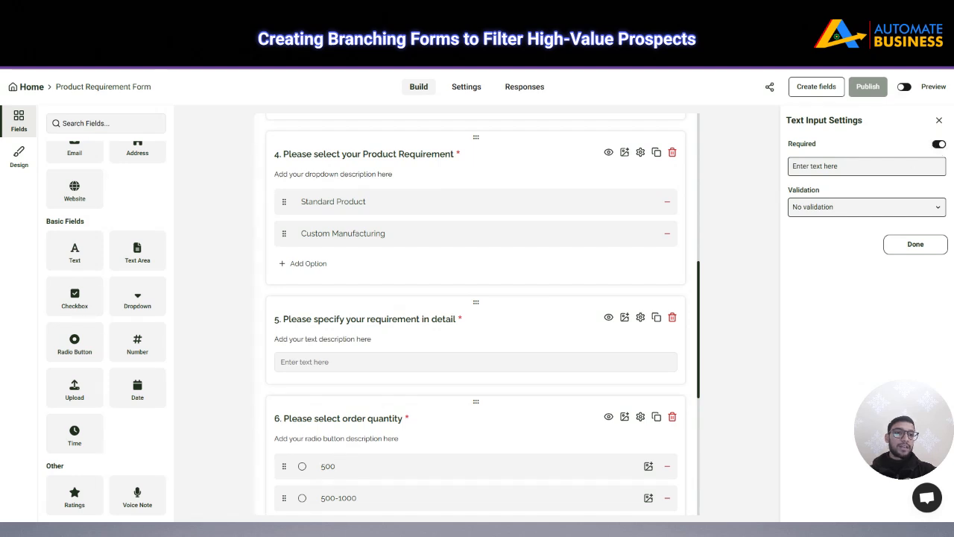
{"action": "left_click", "coordinate": [941, 145]}
{"action": "left_click", "coordinate": [941, 145]}
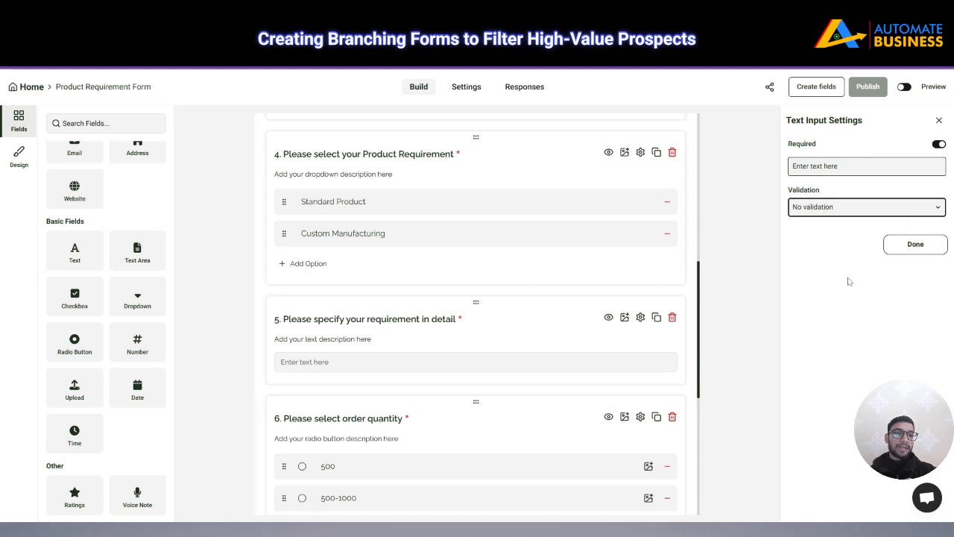
{"action": "left_click", "coordinate": [938, 121]}
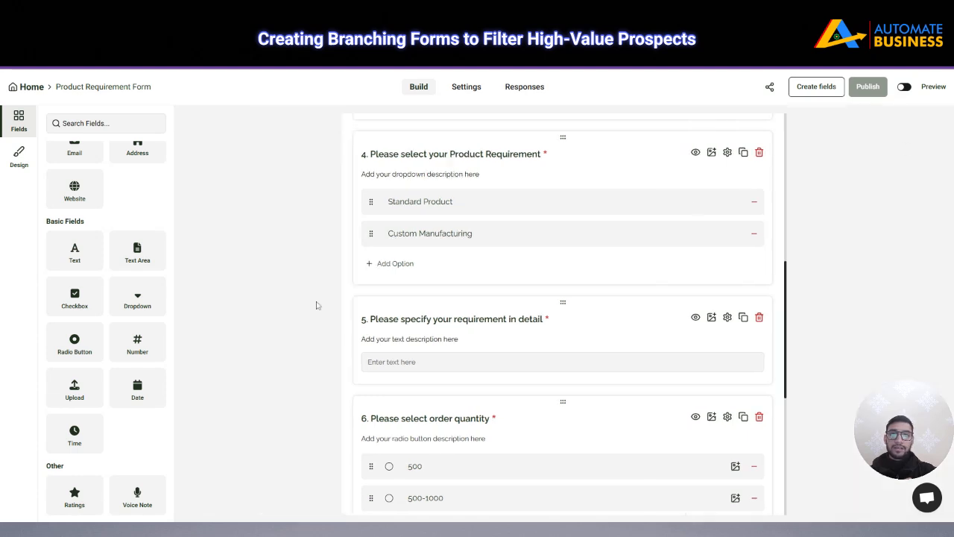
Append 'Record Voice Note' and 'Upload File' as questions 8 and 9 after the timeline question
{"action": "scroll", "coordinate": [304, 272], "scroll_direction": "down", "scroll_amount": 5}
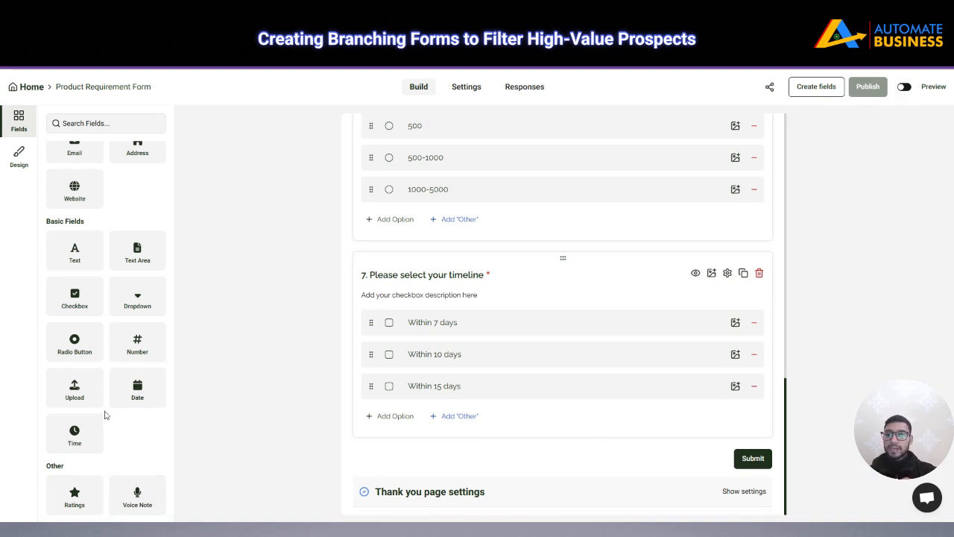
{"action": "left_click", "coordinate": [133, 493]}
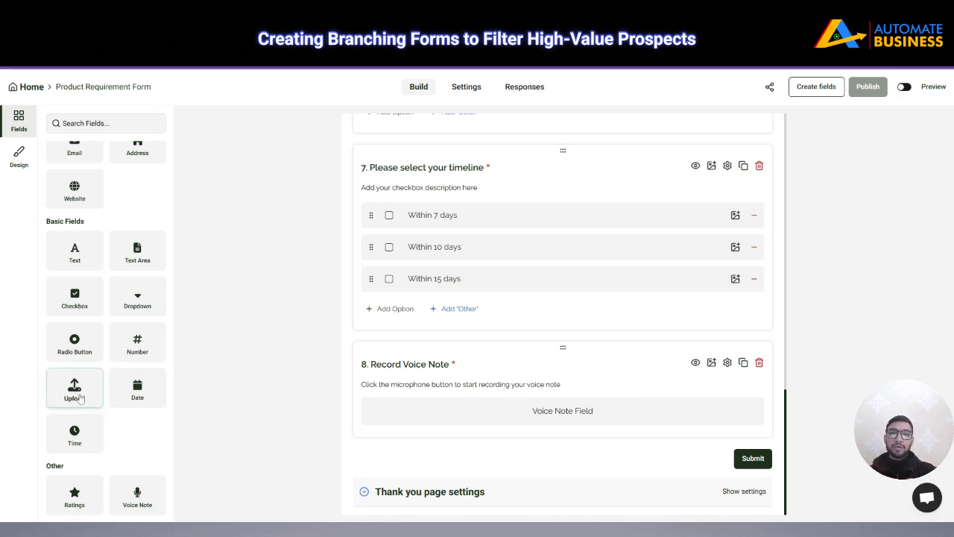
{"action": "left_click", "coordinate": [79, 397]}
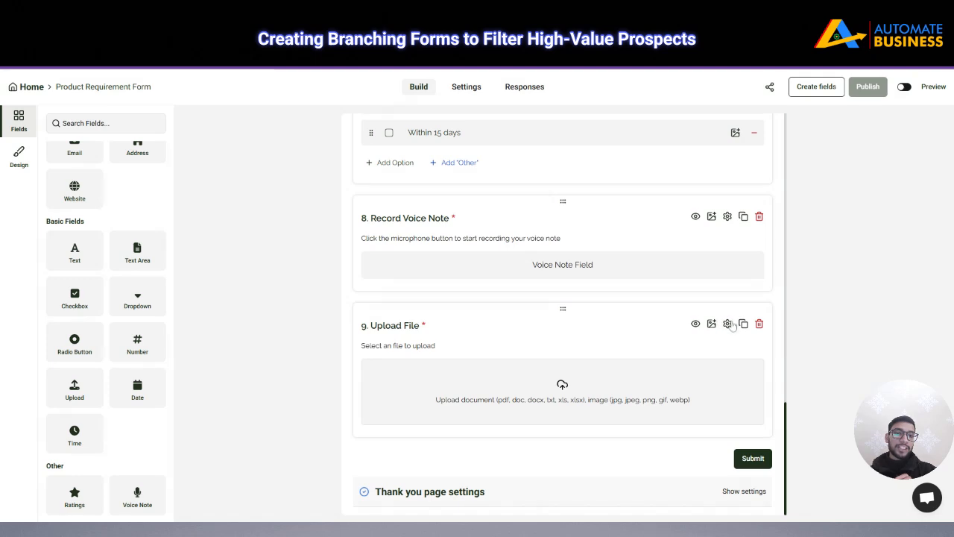
{"action": "left_click", "coordinate": [730, 325]}
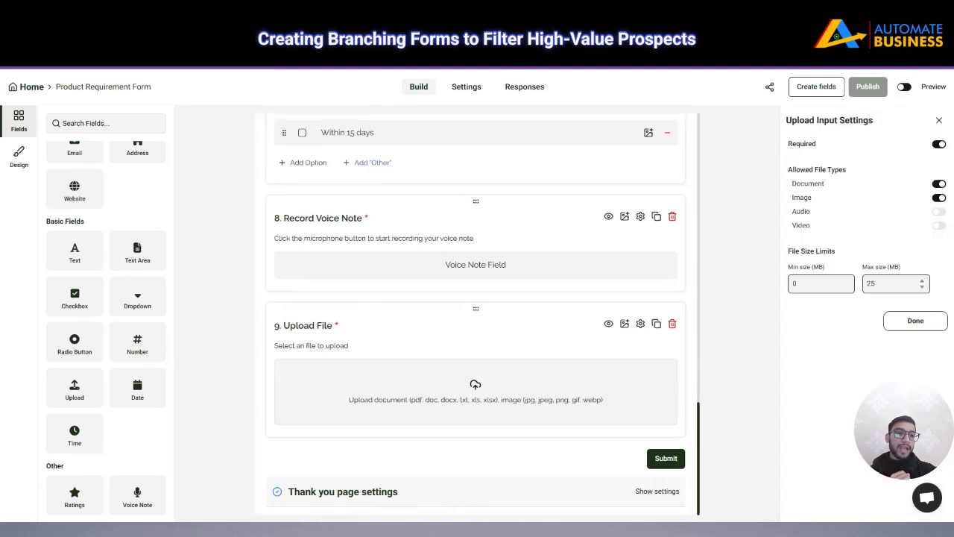
Allow audio and video uploads on Upload File (max 25 MB) and make it optional
{"action": "left_click", "coordinate": [887, 283]}
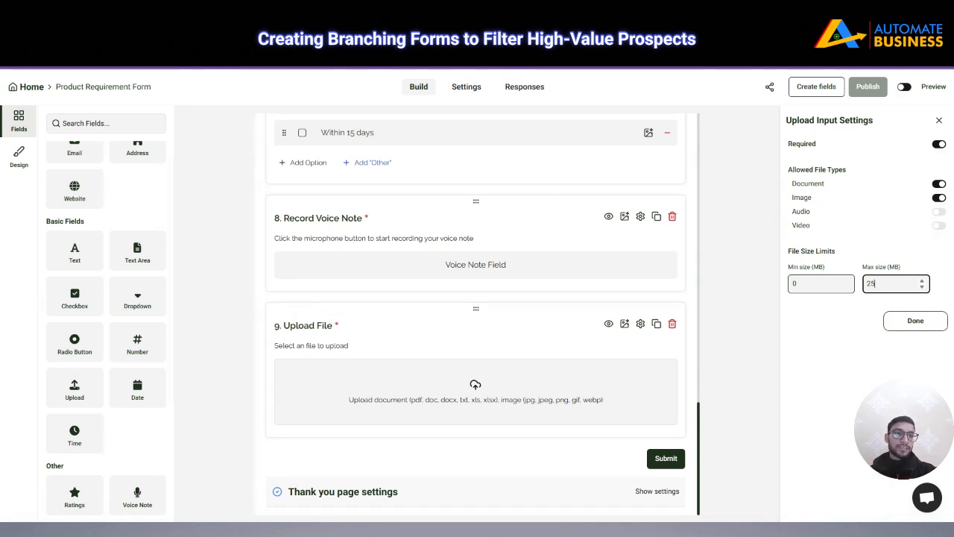
{"action": "left_click", "coordinate": [938, 212]}
{"action": "left_click", "coordinate": [939, 225]}
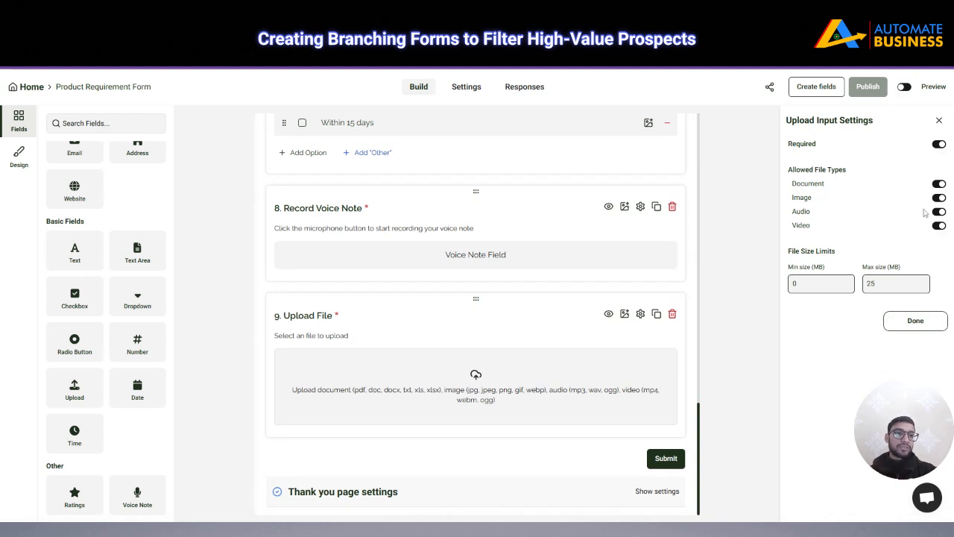
{"action": "left_click", "coordinate": [940, 144]}
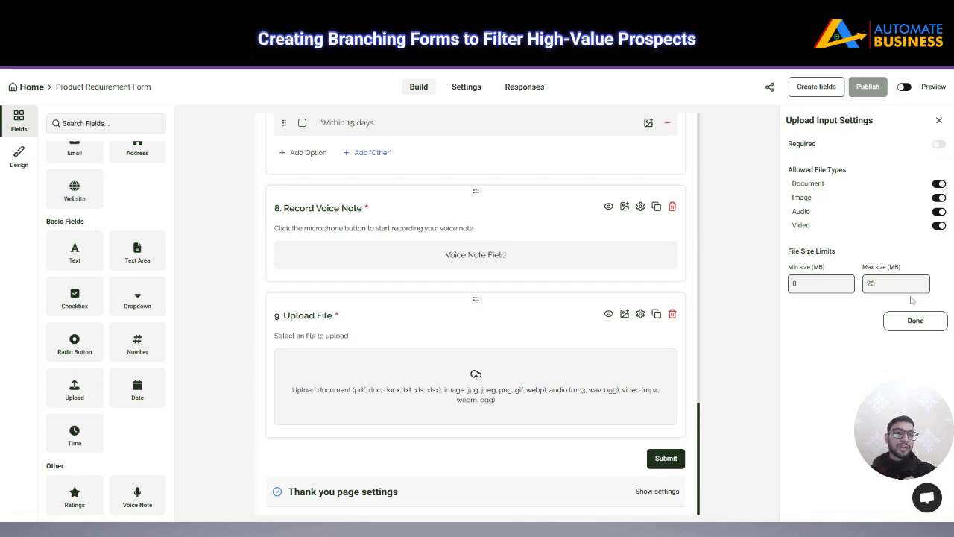
{"action": "left_click", "coordinate": [916, 321]}
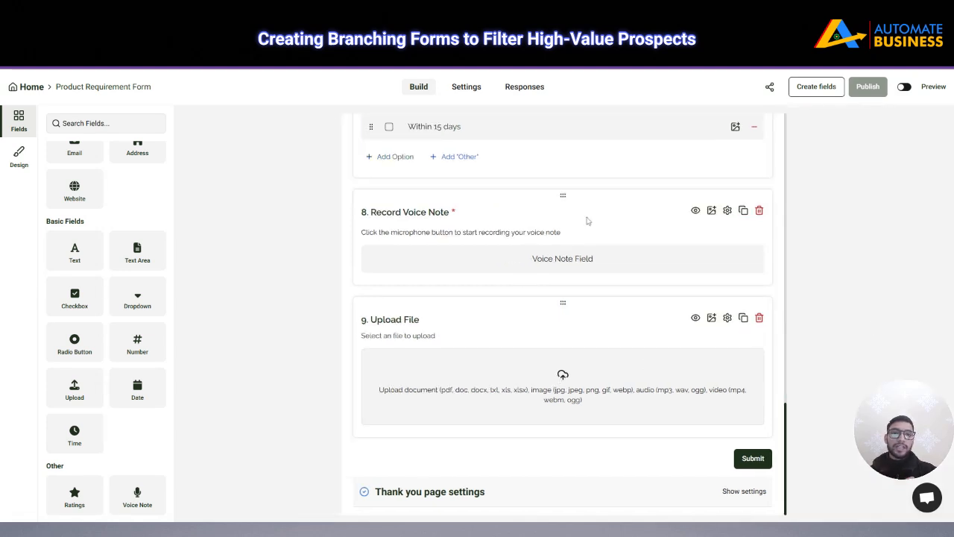
Turn off Required for the Record Voice Note question
{"action": "left_click", "coordinate": [726, 211]}
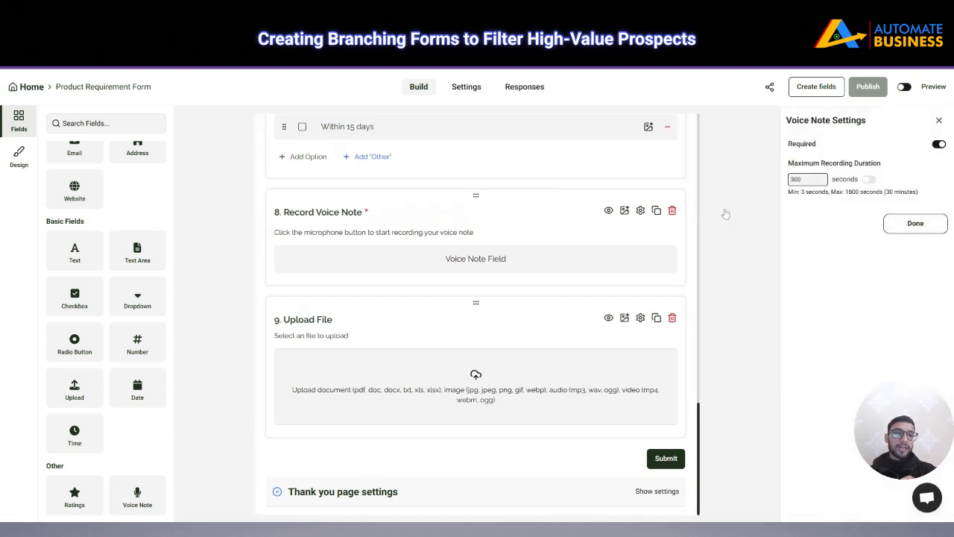
{"action": "left_click", "coordinate": [938, 144]}
{"action": "left_click", "coordinate": [915, 223]}
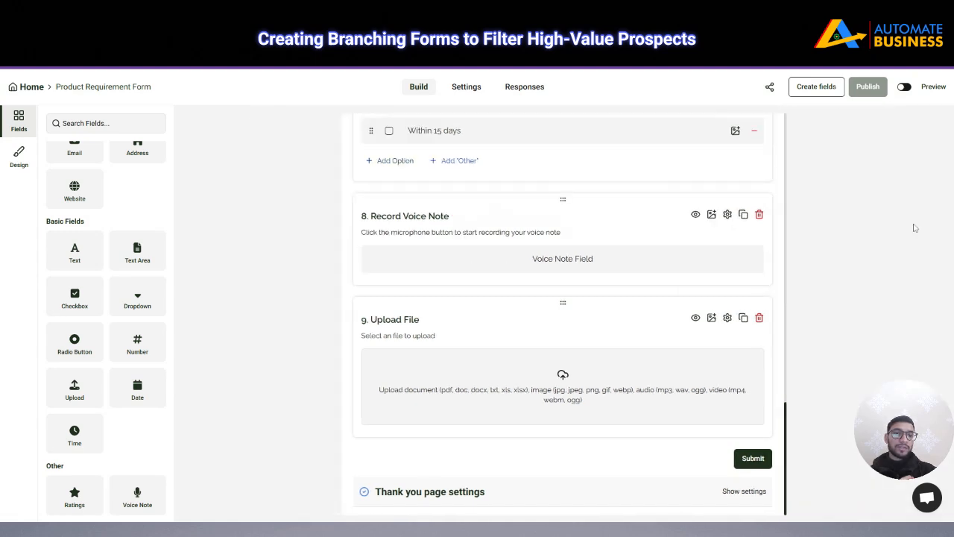
Toggle Record Voice Note's default visibility several times, finishing with it shown
{"action": "left_click", "coordinate": [694, 215]}
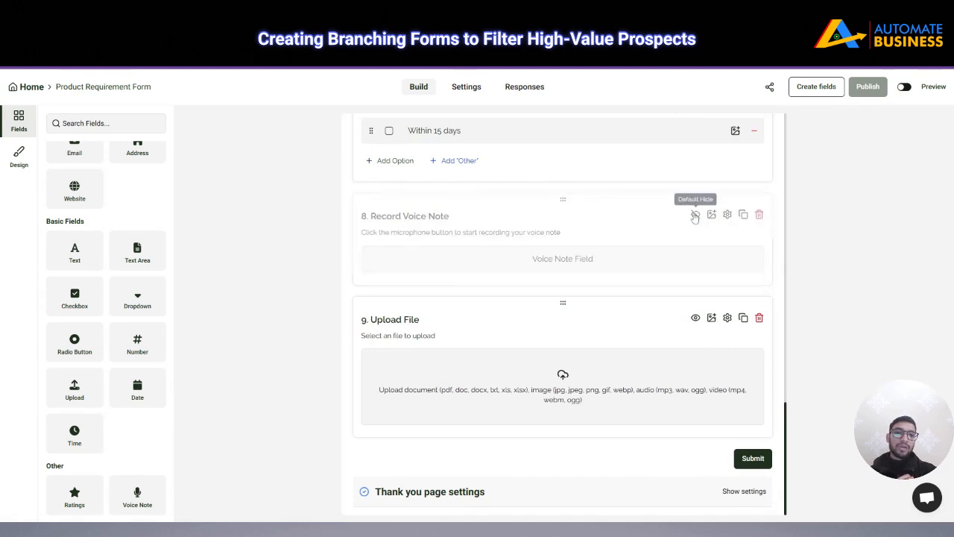
{"action": "left_click", "coordinate": [694, 215]}
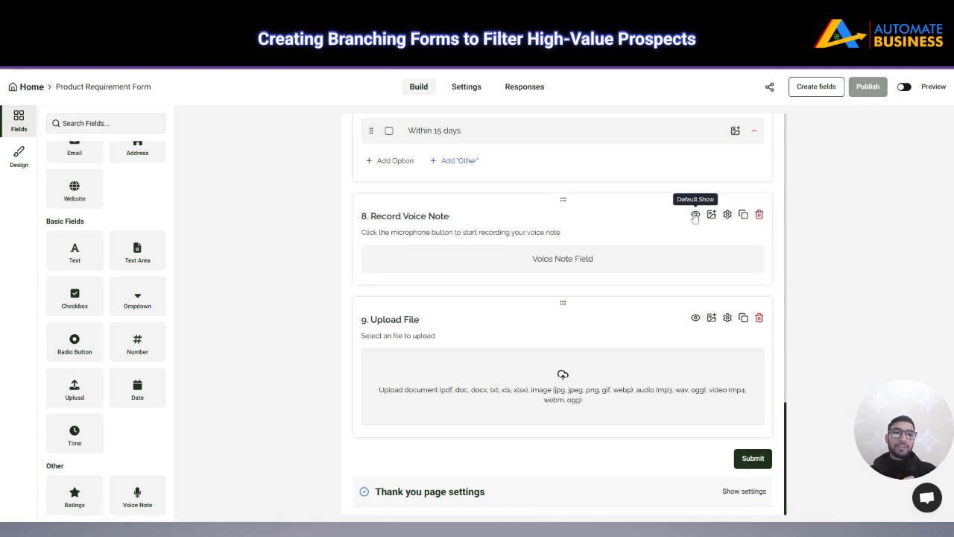
{"action": "left_click", "coordinate": [694, 214]}
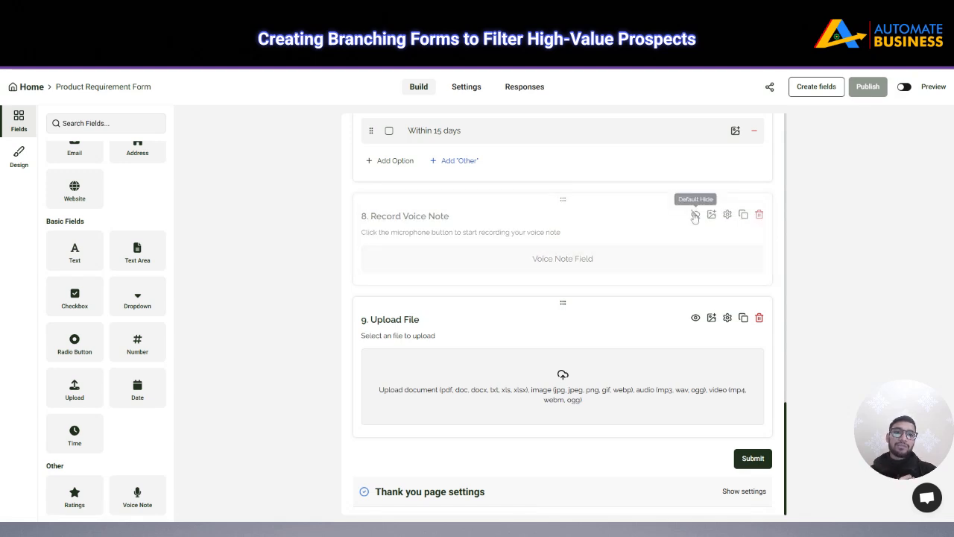
{"action": "left_click", "coordinate": [695, 214]}
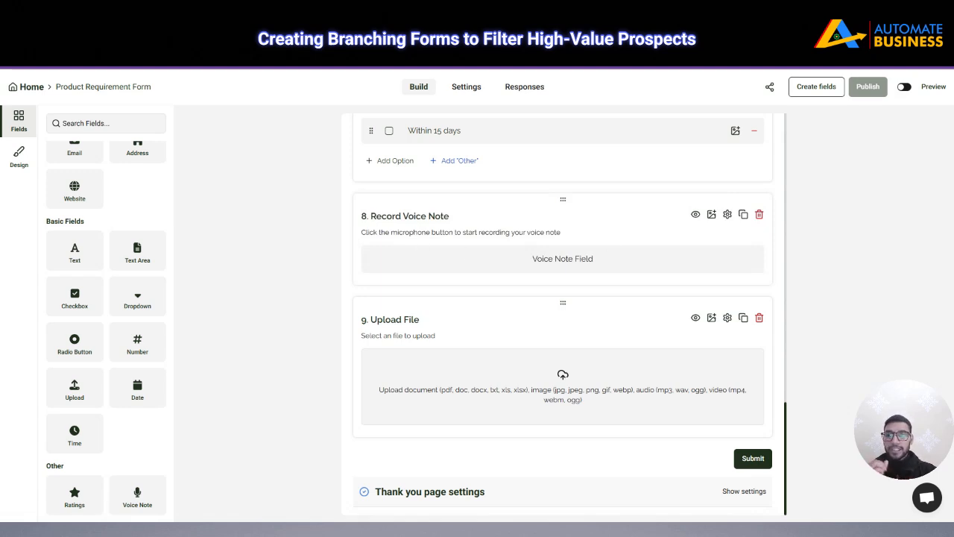
{"action": "left_click", "coordinate": [695, 215]}
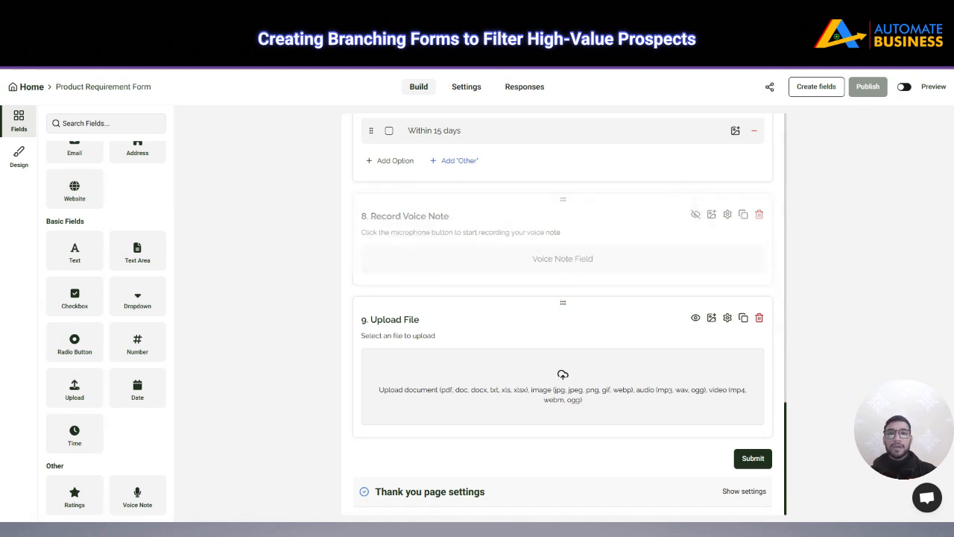
{"action": "left_click", "coordinate": [694, 215]}
{"action": "scroll", "coordinate": [617, 301], "scroll_direction": "up", "scroll_amount": 3}
{"action": "scroll", "coordinate": [617, 301], "scroll_direction": "up", "scroll_amount": 6}
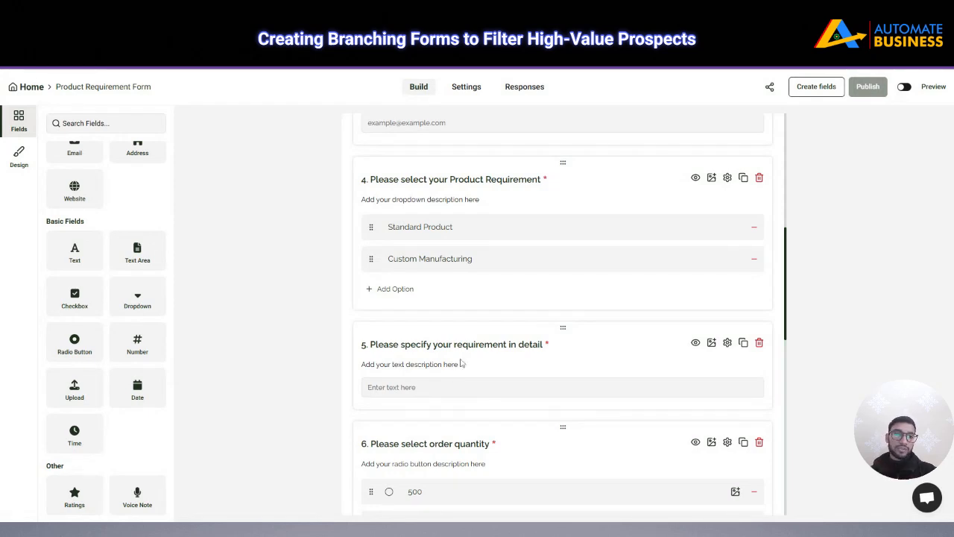
Set question 5, 'Please specify your requirement in detail', to Default Hidden
{"action": "left_click", "coordinate": [695, 342]}
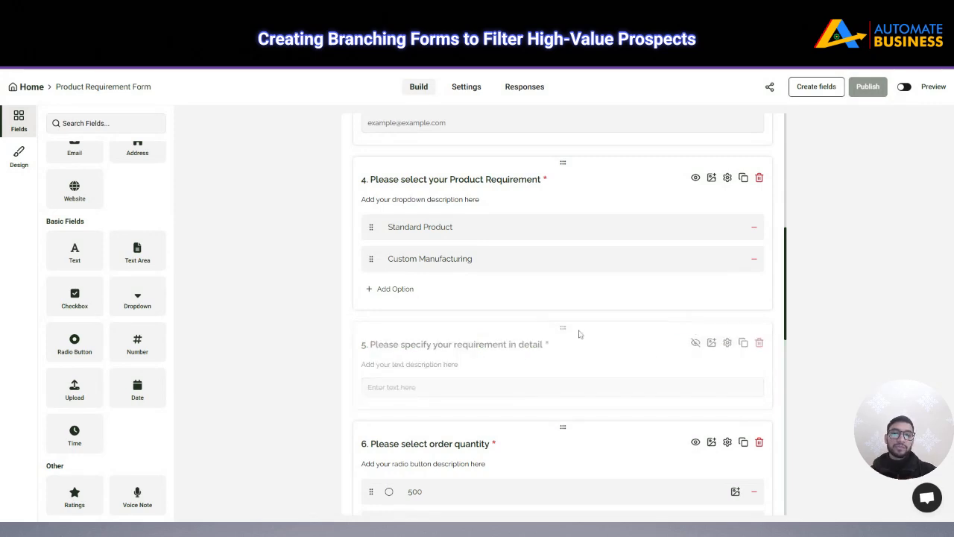
{"action": "scroll", "coordinate": [580, 333], "scroll_direction": "down", "scroll_amount": 3}
{"action": "scroll", "coordinate": [580, 333], "scroll_direction": "down", "scroll_amount": 4}
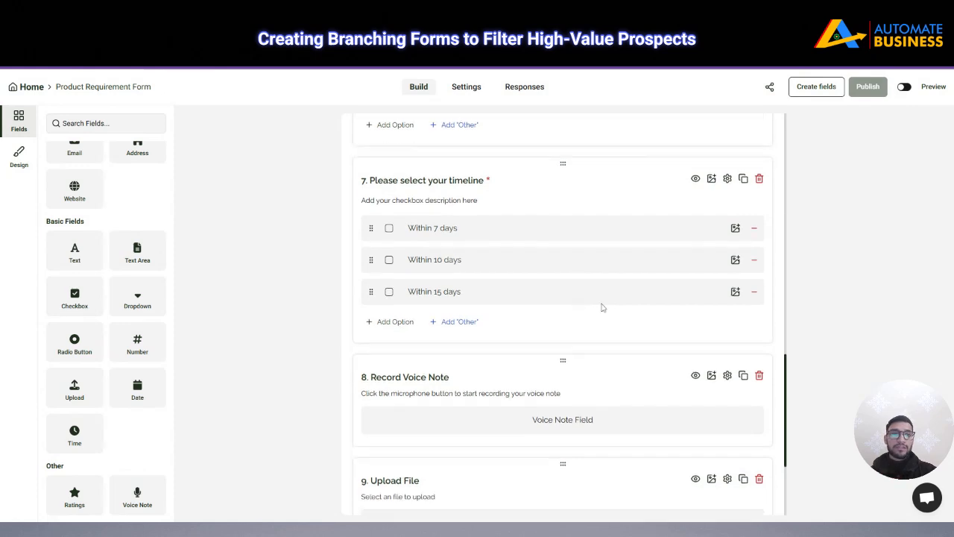
{"action": "scroll", "coordinate": [698, 202], "scroll_direction": "up", "scroll_amount": 1}
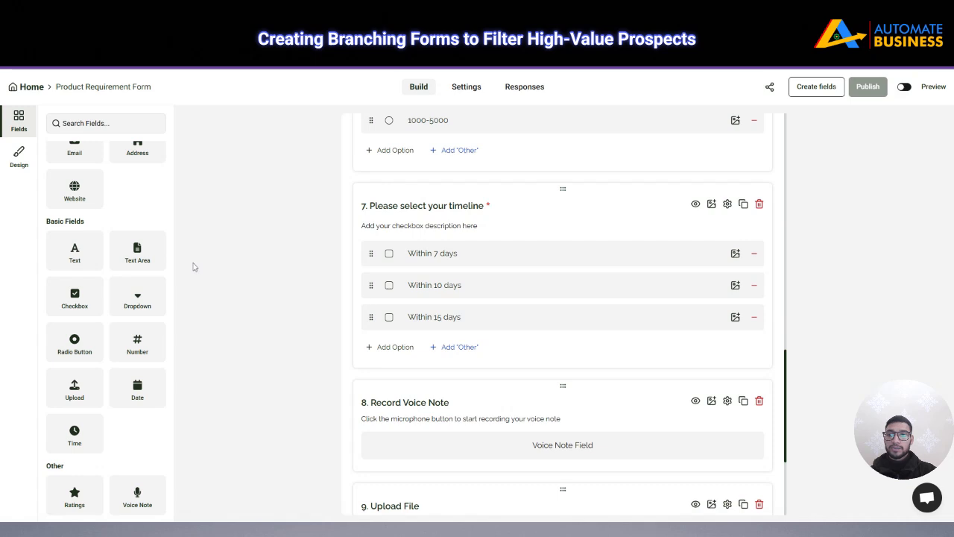
{"action": "scroll", "coordinate": [620, 350], "scroll_direction": "down", "scroll_amount": 2}
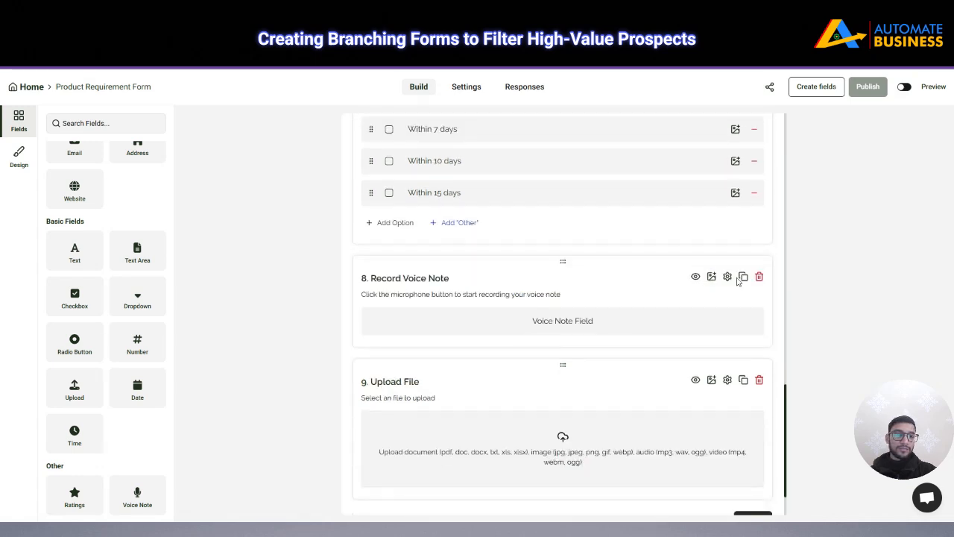
{"action": "scroll", "coordinate": [737, 313], "scroll_direction": "down", "scroll_amount": 1}
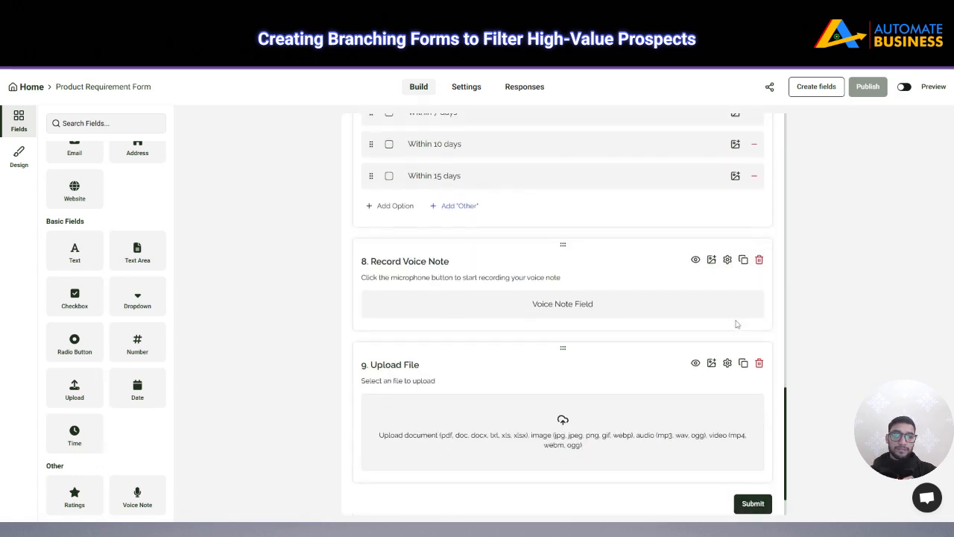
{"action": "left_click", "coordinate": [742, 319]}
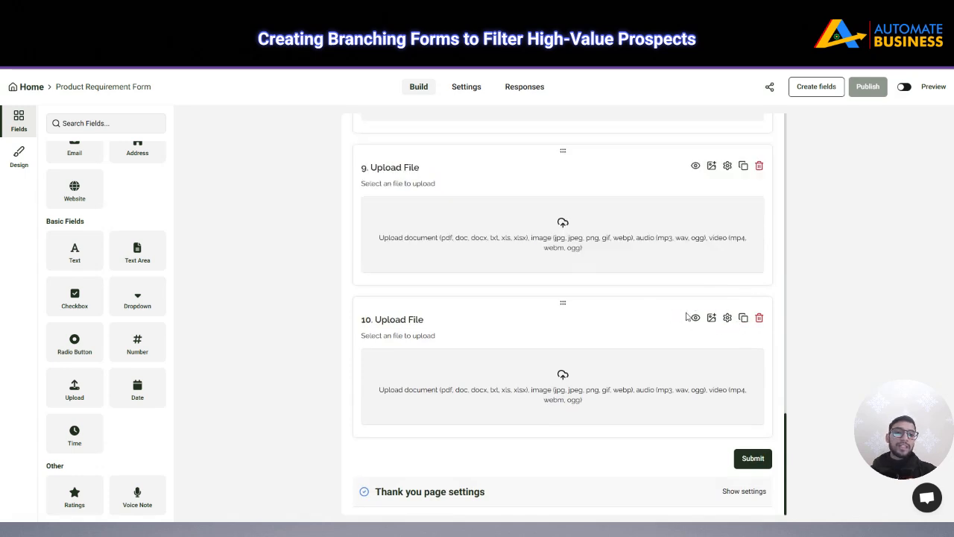
{"action": "left_click", "coordinate": [758, 317]}
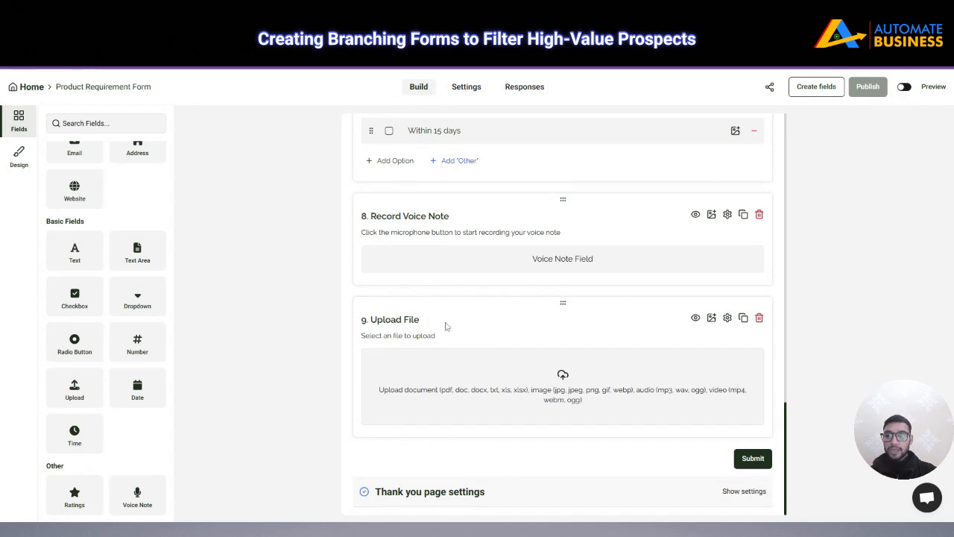
{"action": "left_click", "coordinate": [743, 318]}
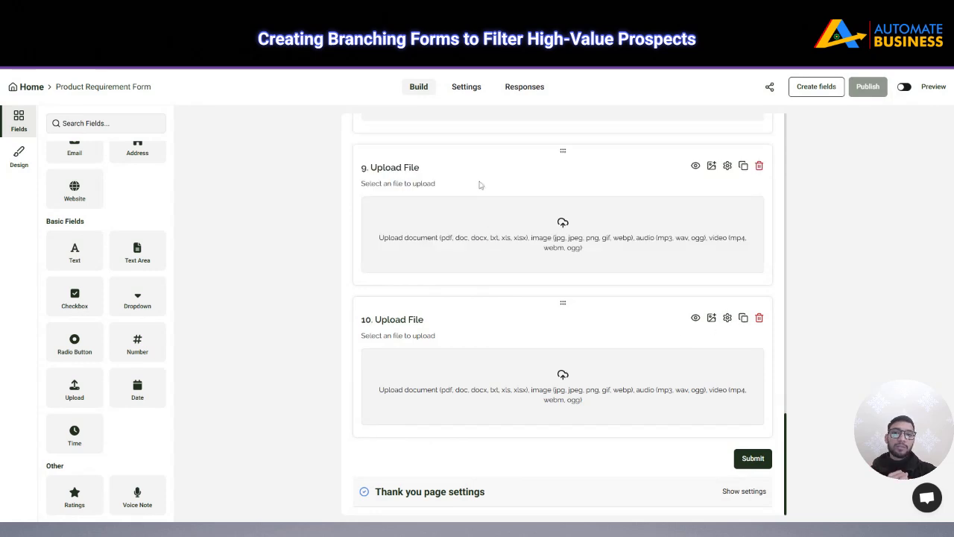
{"action": "left_click", "coordinate": [758, 318]}
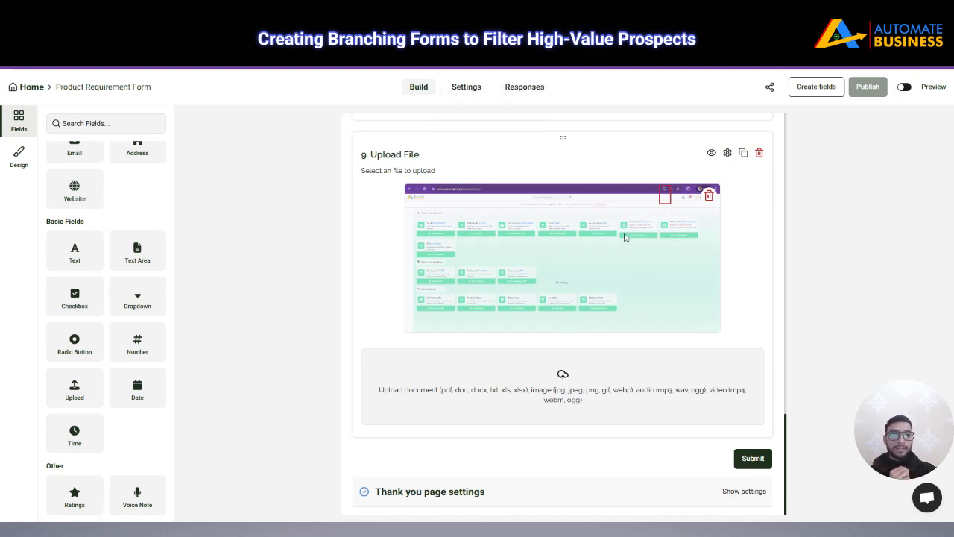
{"action": "left_click", "coordinate": [708, 196]}
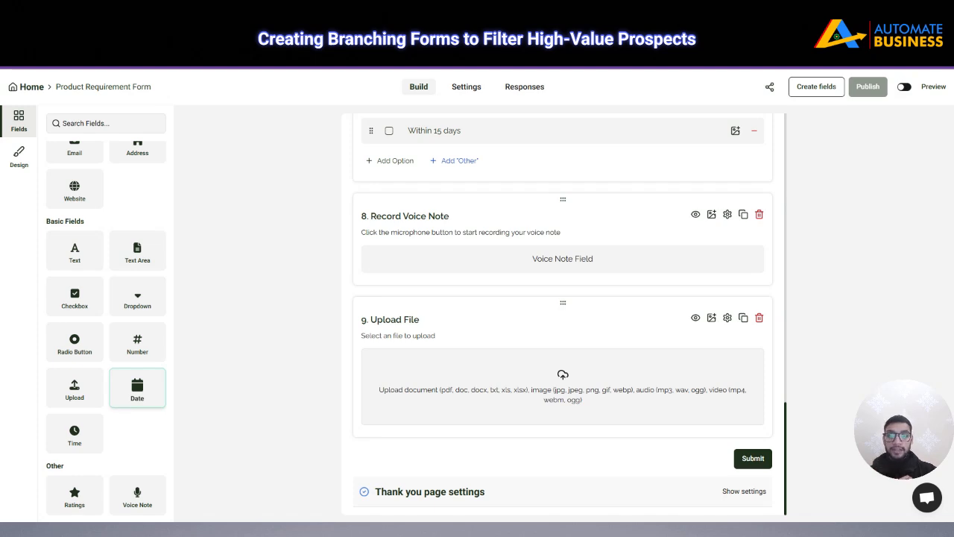
Add 'Select a date' and 'Select time' as questions 10 and 11, deleting a stray Number field
{"action": "left_click", "coordinate": [132, 399]}
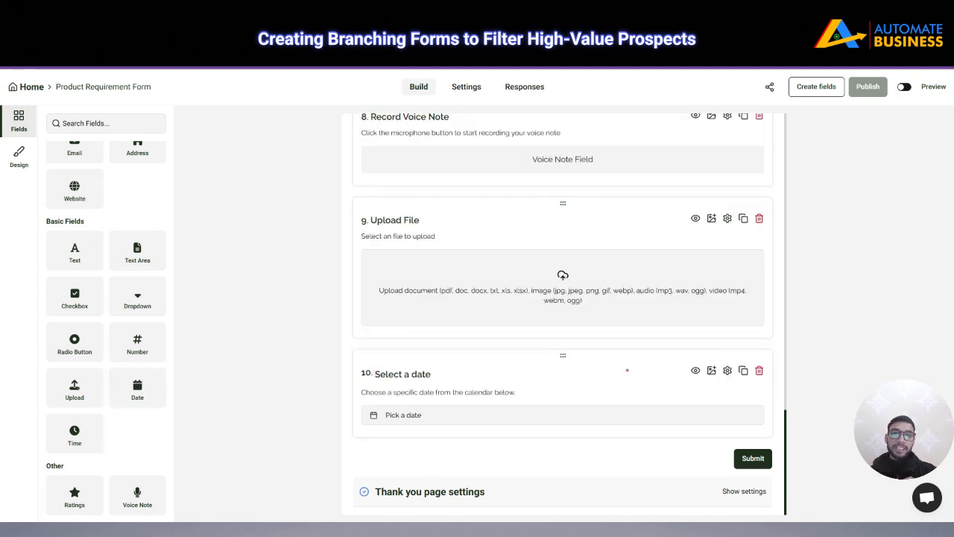
{"action": "left_click", "coordinate": [417, 374]}
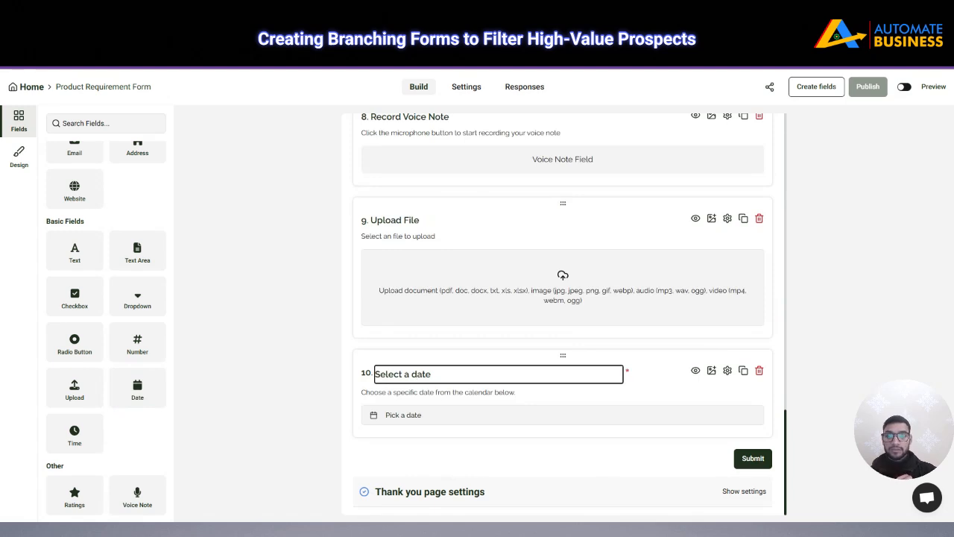
{"action": "left_click", "coordinate": [74, 434]}
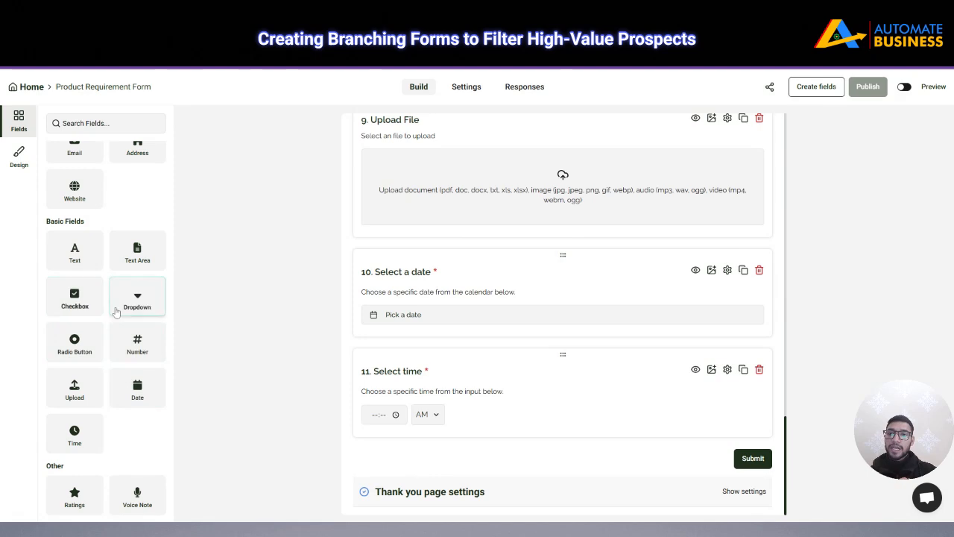
{"action": "left_click", "coordinate": [134, 345]}
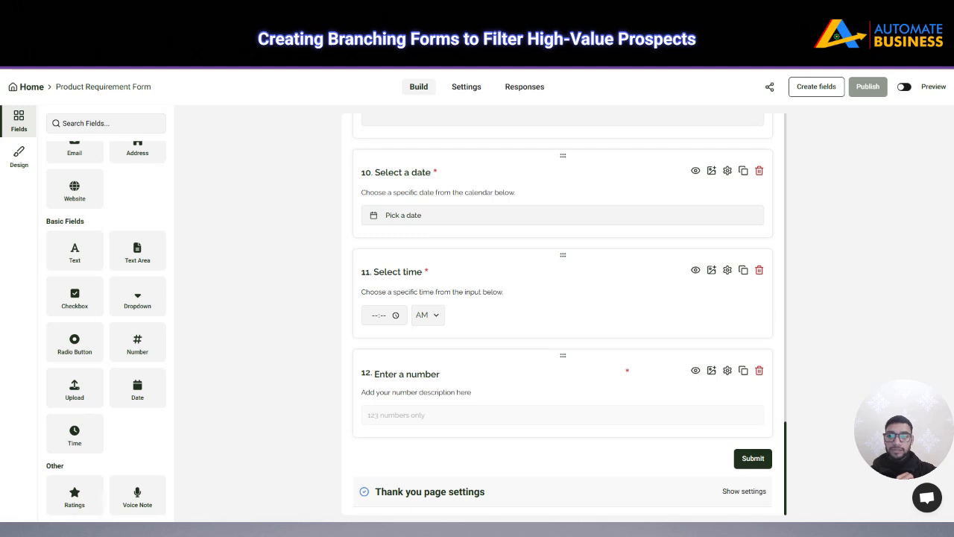
{"action": "left_click", "coordinate": [759, 370]}
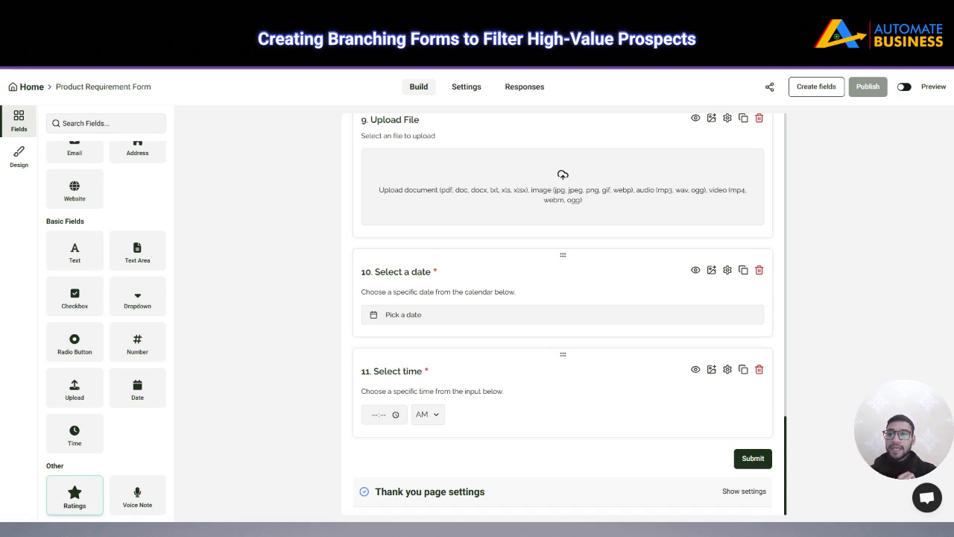
Add a five-star 'Rate your experience' ratings question as question 12 and open its settings
{"action": "left_click", "coordinate": [76, 504]}
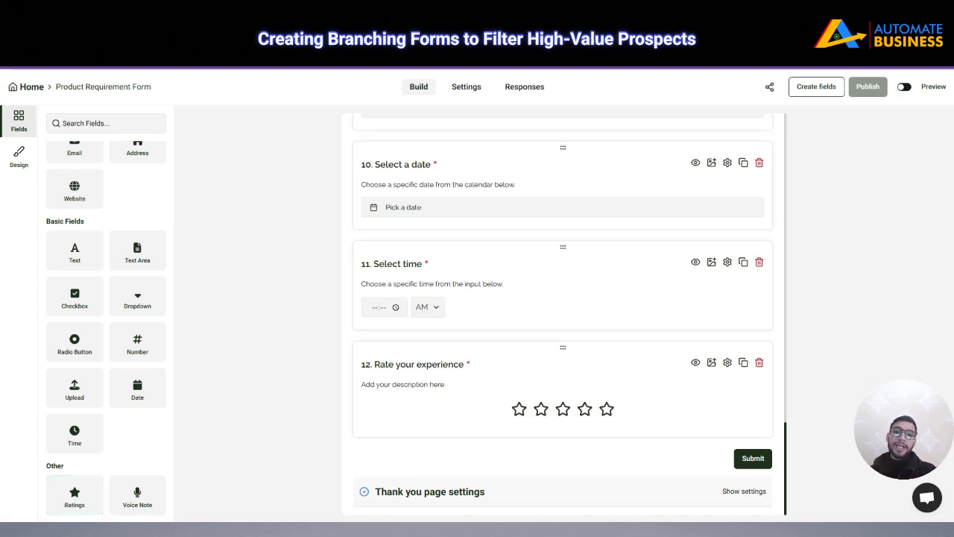
{"action": "left_click", "coordinate": [443, 365]}
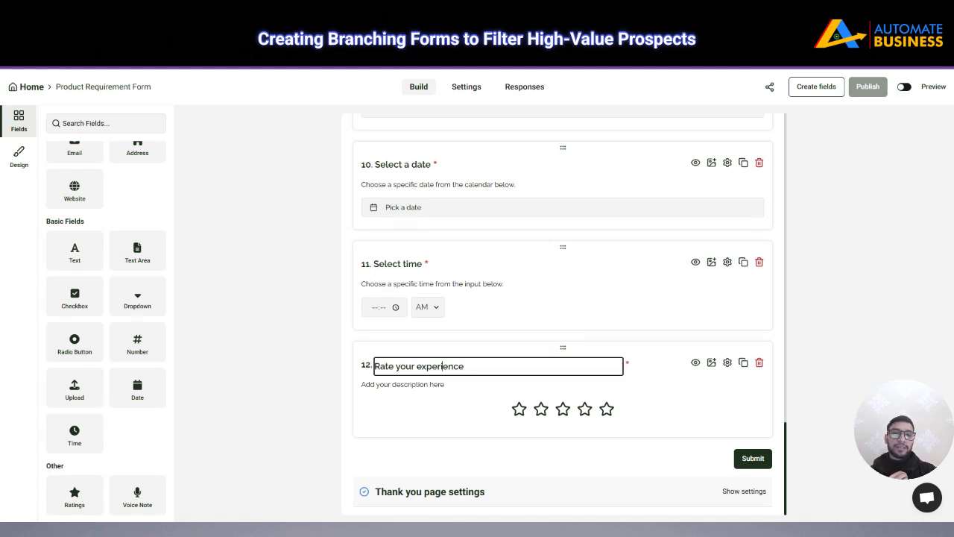
{"action": "left_click_drag", "start_coordinate": [464, 366], "coordinate": [376, 369]}
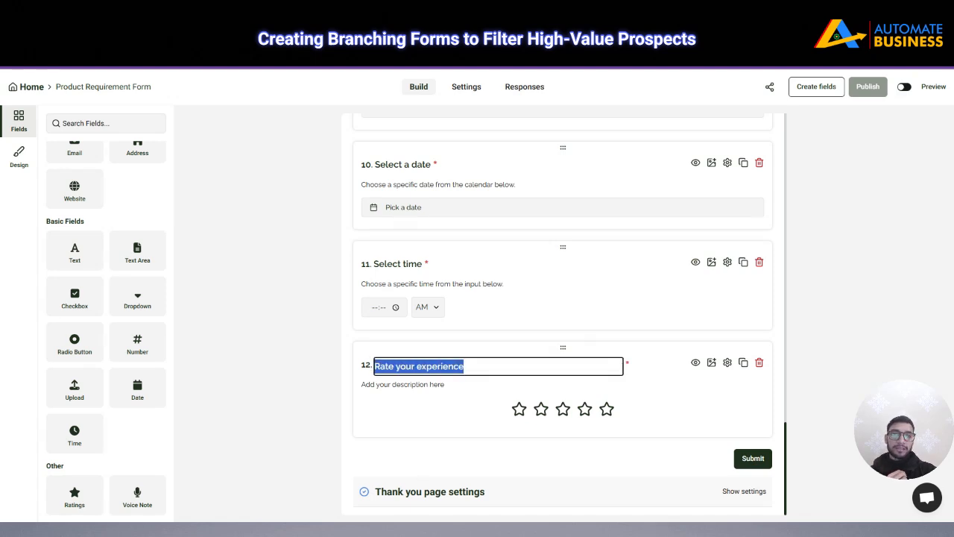
{"action": "left_click", "coordinate": [465, 366]}
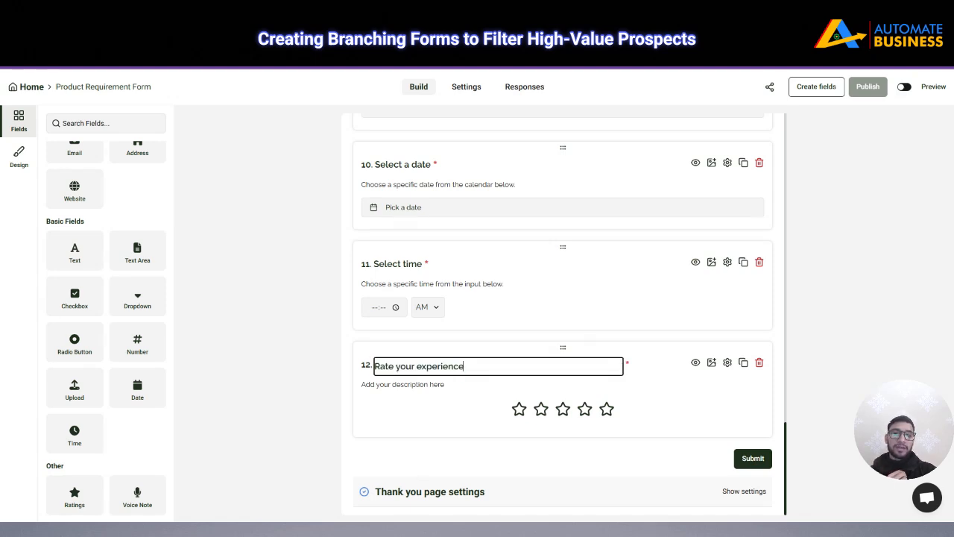
{"action": "left_click", "coordinate": [727, 364]}
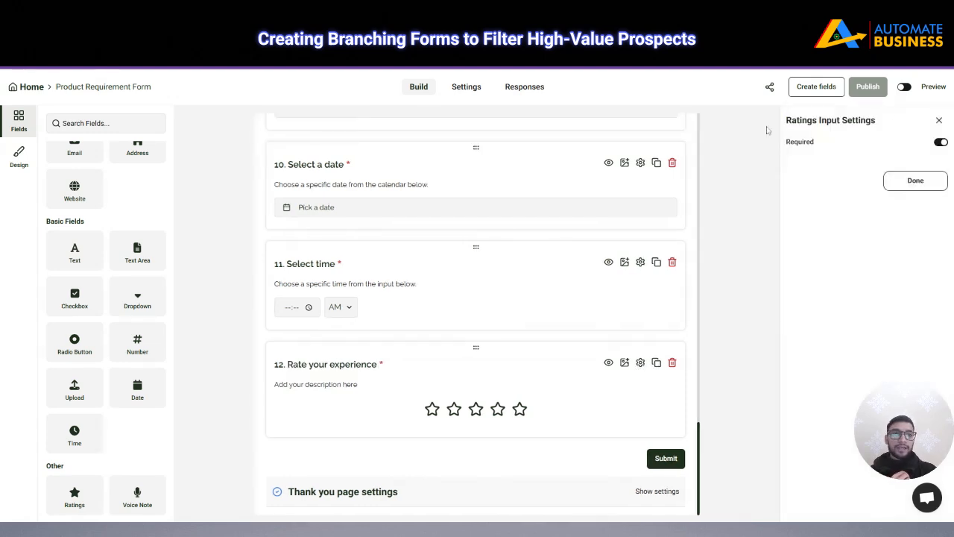
Switch off Required for 'Select time' and 'Select date', leaving the rating question required
{"action": "left_click", "coordinate": [940, 143]}
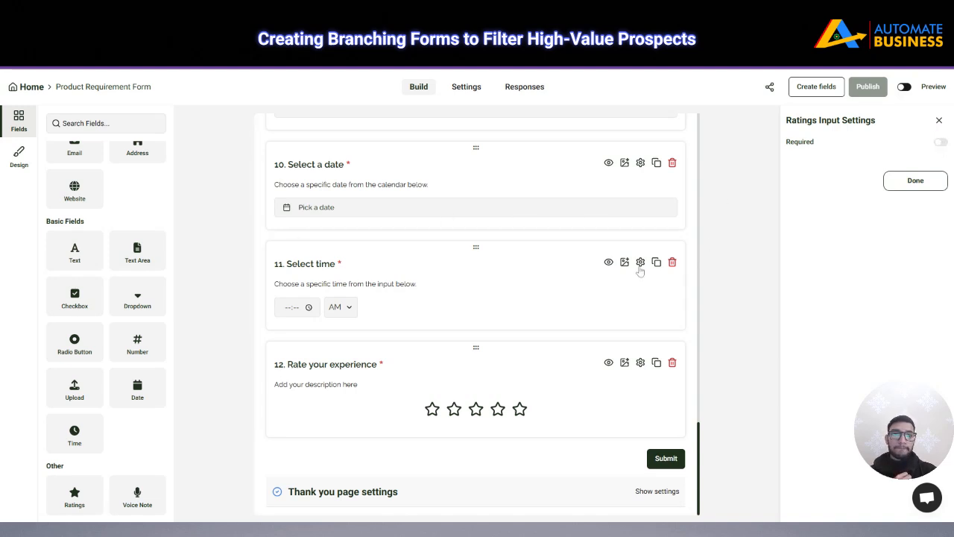
{"action": "left_click", "coordinate": [640, 263]}
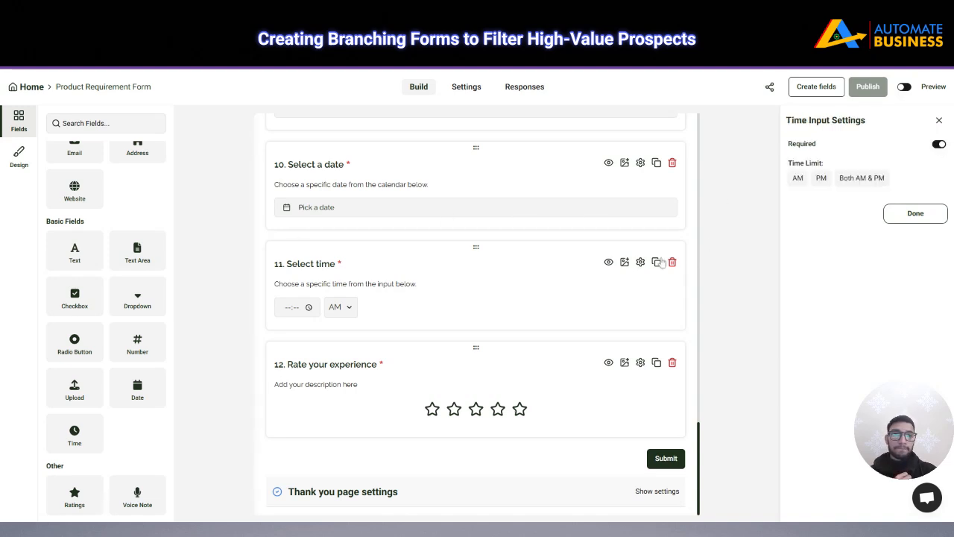
{"action": "left_click", "coordinate": [938, 144]}
{"action": "left_click", "coordinate": [915, 213]}
{"action": "scroll", "coordinate": [658, 313], "scroll_direction": "up", "scroll_amount": 2}
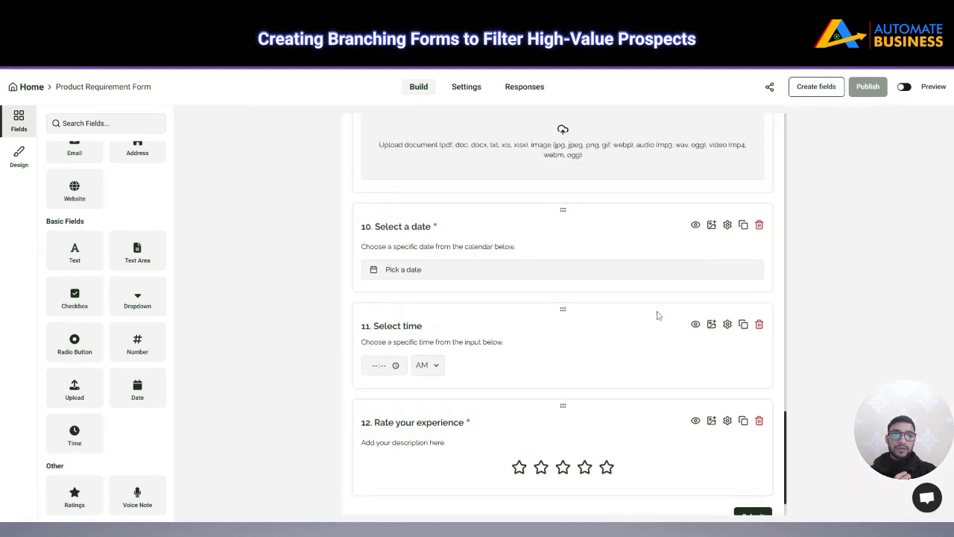
{"action": "left_click", "coordinate": [727, 284]}
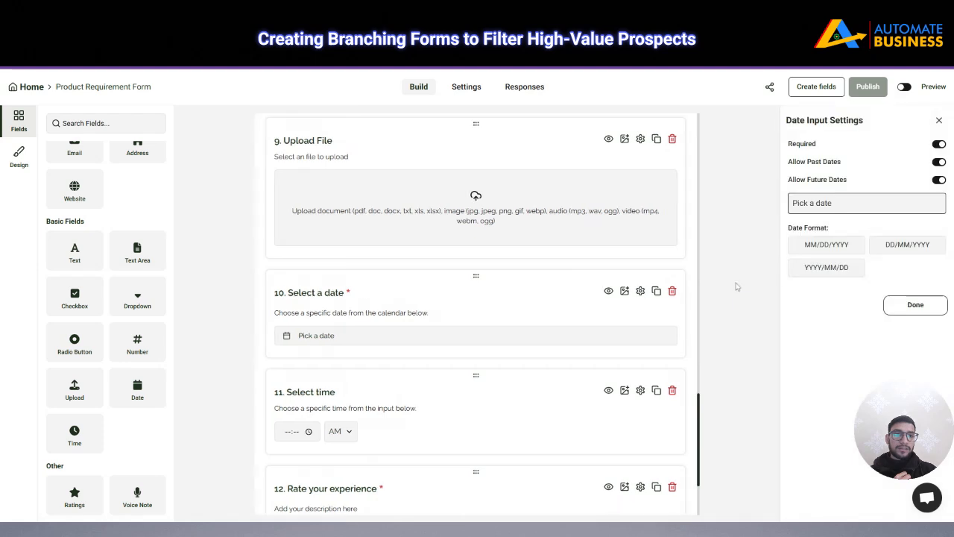
{"action": "left_click", "coordinate": [938, 144]}
{"action": "left_click", "coordinate": [915, 304]}
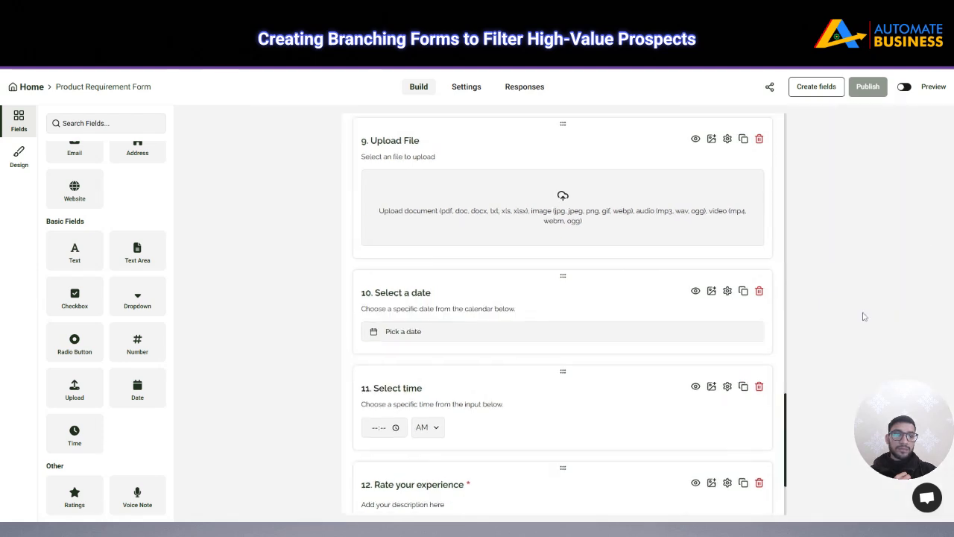
{"action": "scroll", "coordinate": [651, 347], "scroll_direction": "up", "scroll_amount": 2}
{"action": "scroll", "coordinate": [651, 347], "scroll_direction": "up", "scroll_amount": 5}
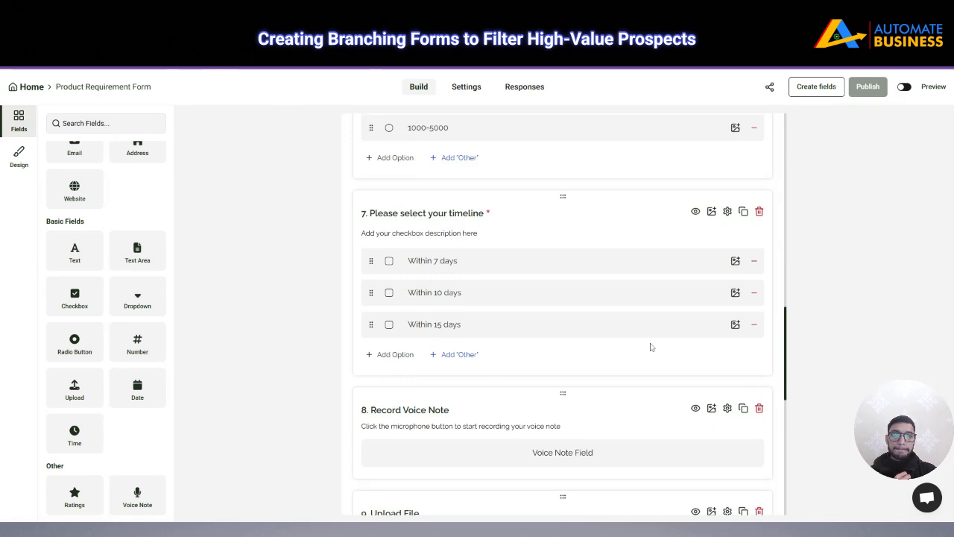
Review the fields, save them with Create fields and Update, and go to Form Settings
{"action": "scroll", "coordinate": [585, 348], "scroll_direction": "up", "scroll_amount": 4}
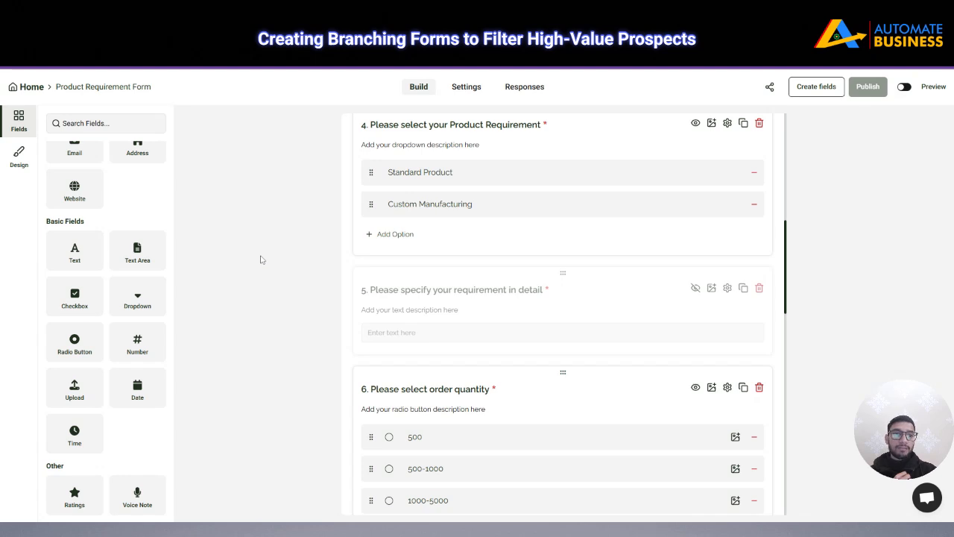
{"action": "scroll", "coordinate": [348, 287], "scroll_direction": "up", "scroll_amount": 3}
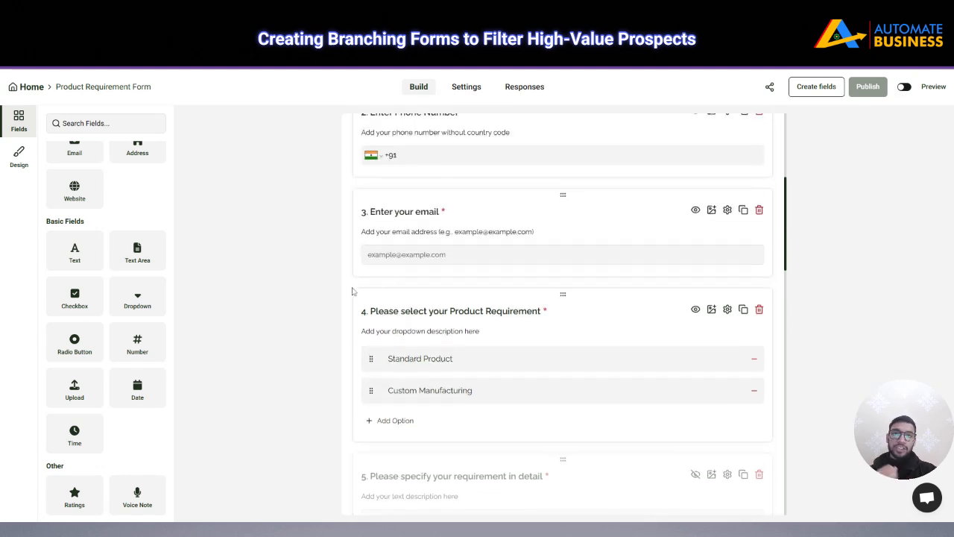
{"action": "scroll", "coordinate": [353, 291], "scroll_direction": "up", "scroll_amount": 1}
{"action": "scroll", "coordinate": [388, 308], "scroll_direction": "down", "scroll_amount": 3}
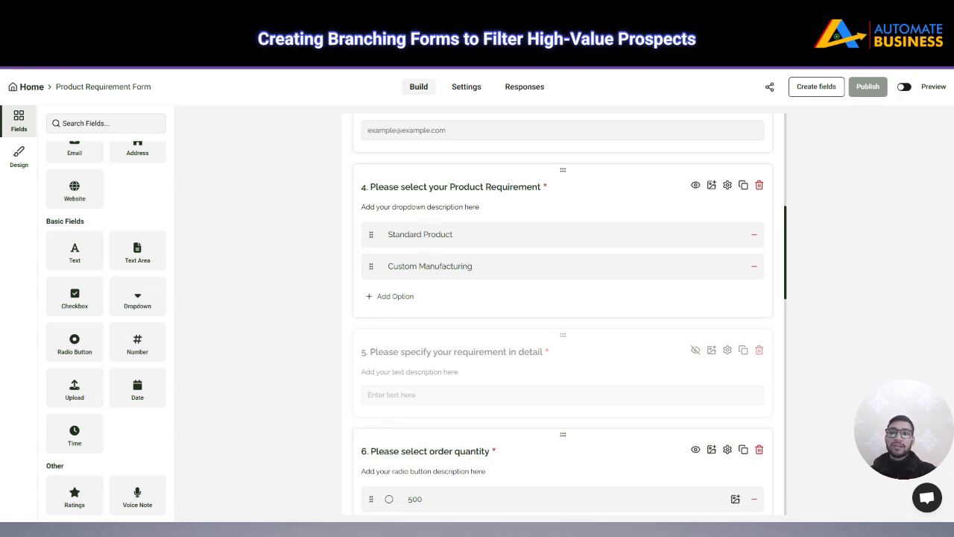
{"action": "scroll", "coordinate": [136, 225], "scroll_direction": "up", "scroll_amount": 1}
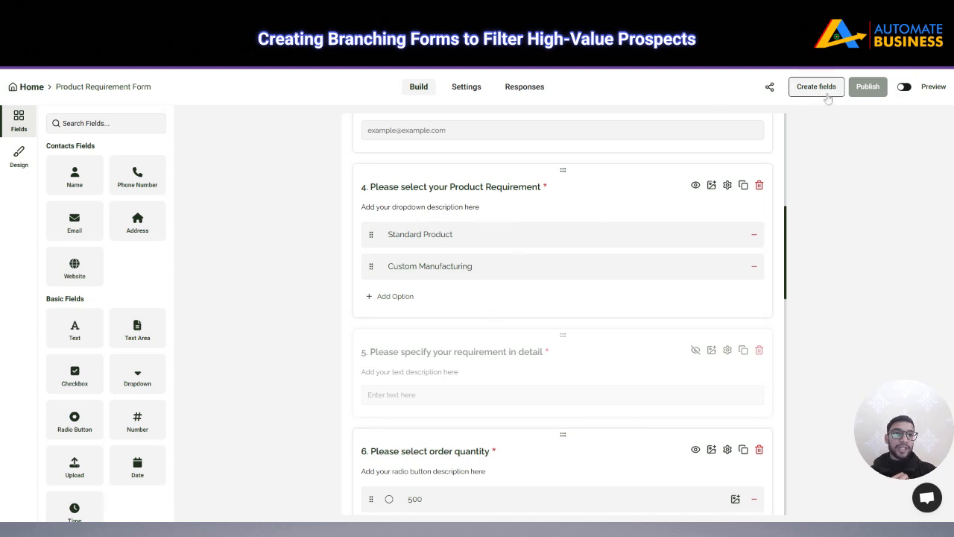
{"action": "left_click", "coordinate": [826, 94]}
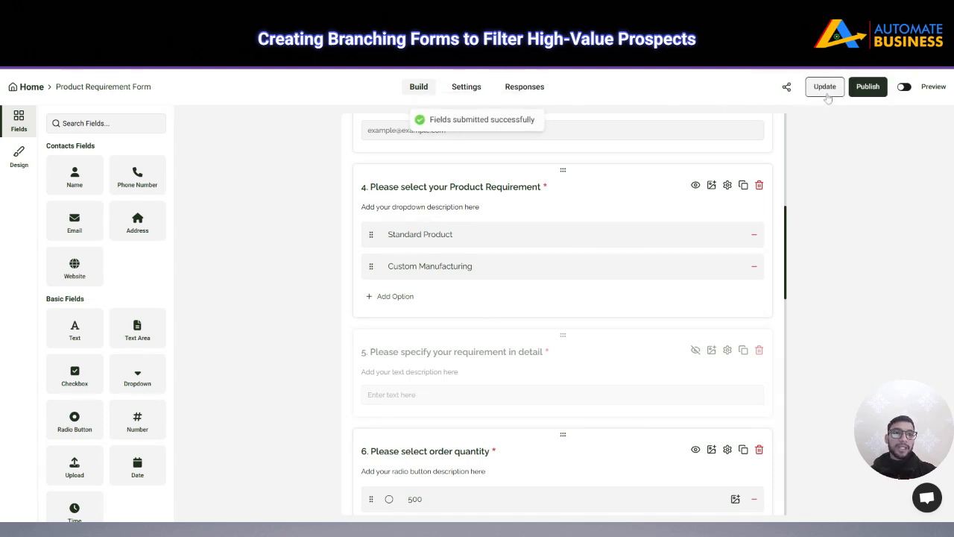
{"action": "left_click", "coordinate": [824, 91]}
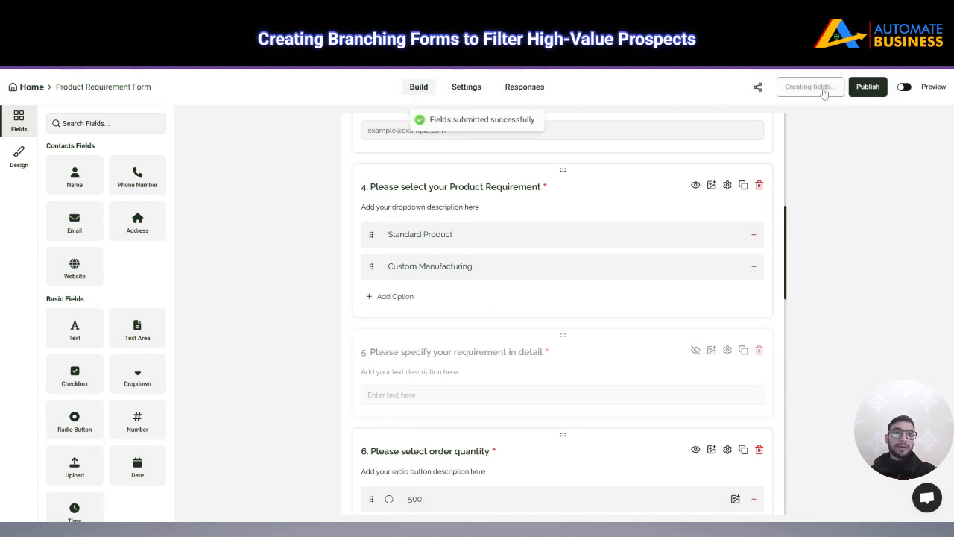
{"action": "left_click", "coordinate": [466, 89]}
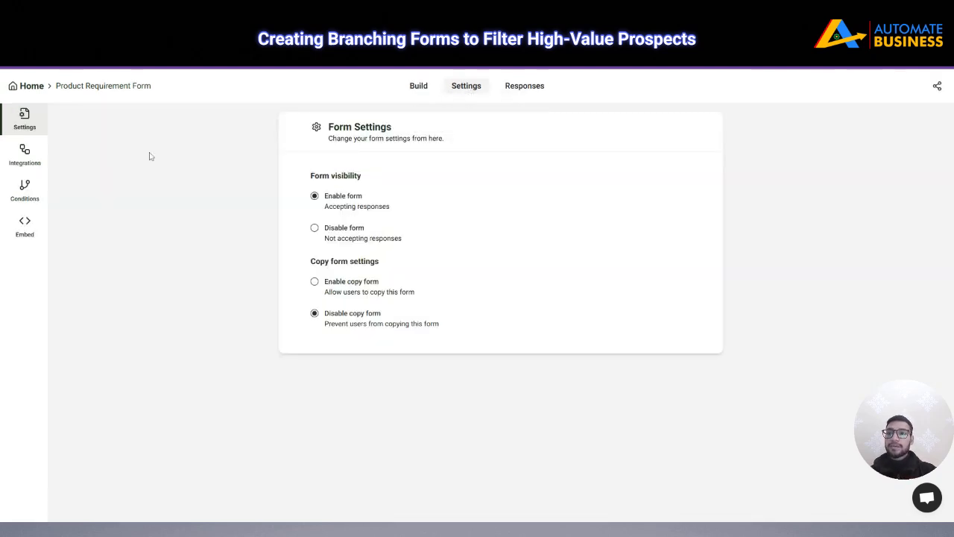
Create Condition 1 triggered when Product Requirement equals Custom Manufacturing
{"action": "left_click", "coordinate": [24, 190]}
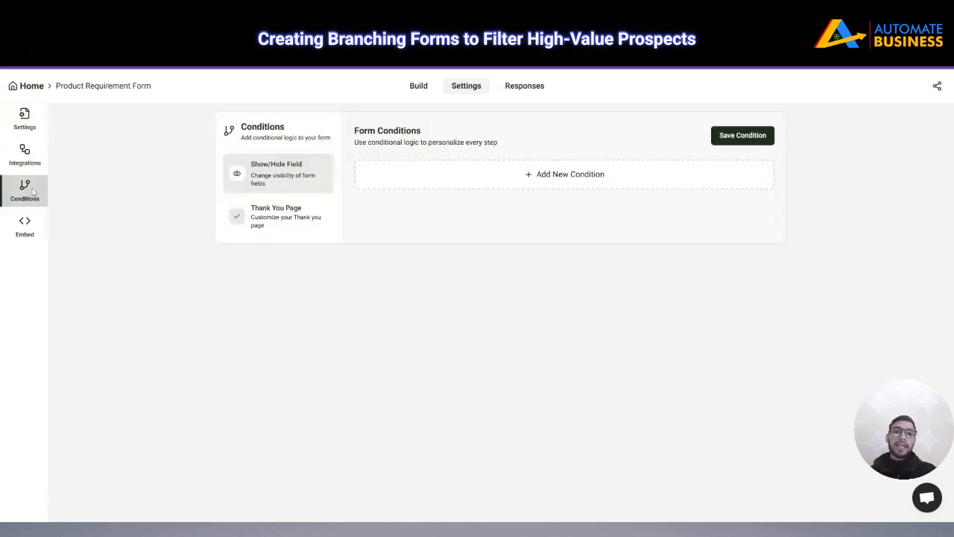
{"action": "left_click", "coordinate": [503, 182]}
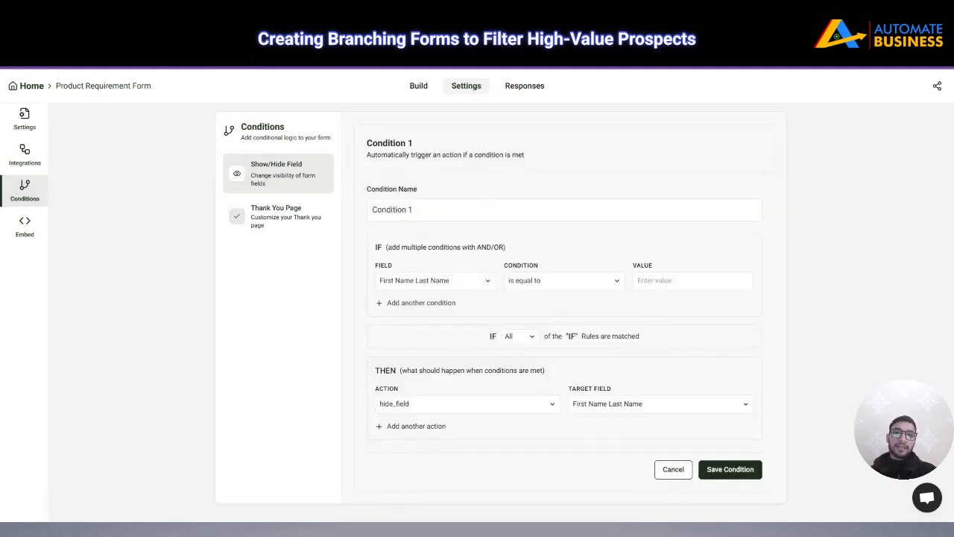
{"action": "left_click_drag", "start_coordinate": [412, 210], "coordinate": [365, 225]}
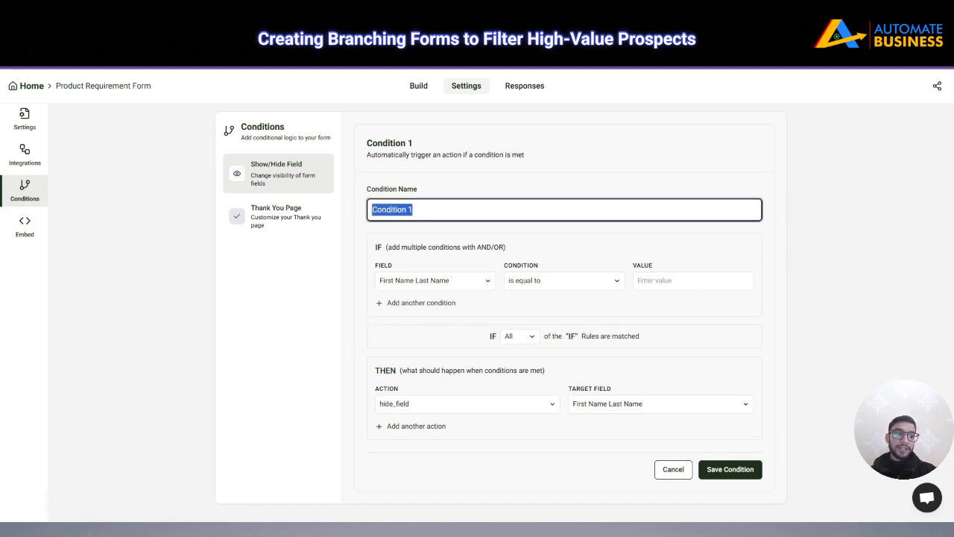
{"action": "left_click", "coordinate": [449, 195]}
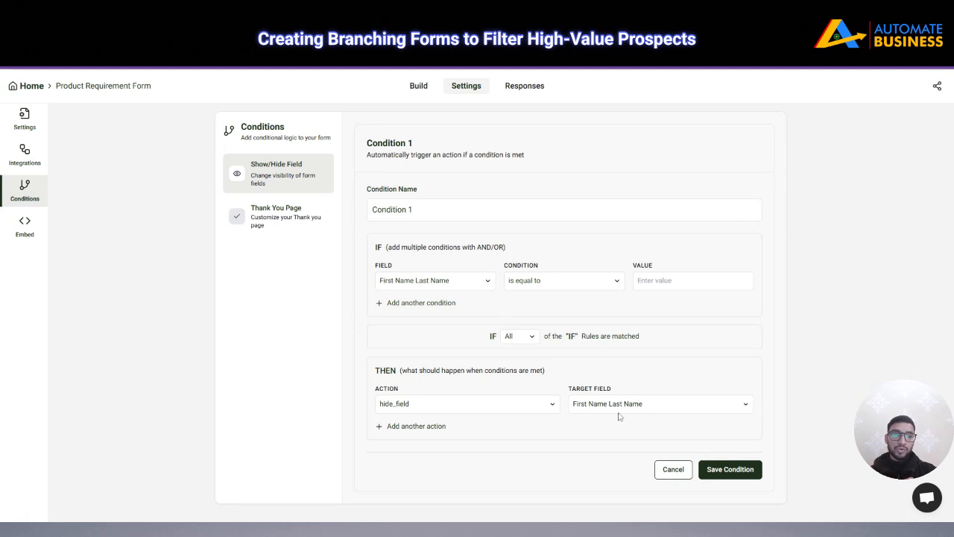
{"action": "left_click", "coordinate": [454, 281]}
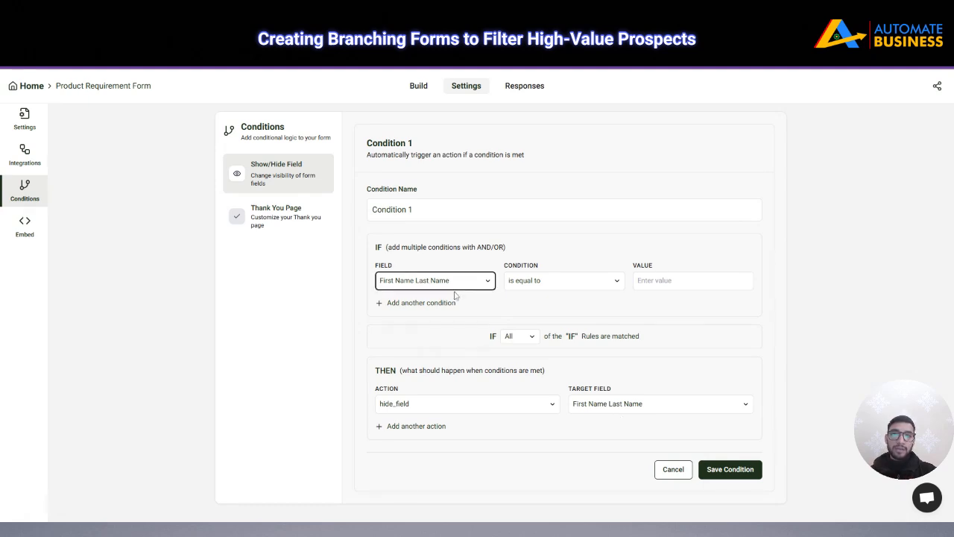
{"action": "left_click", "coordinate": [455, 296]}
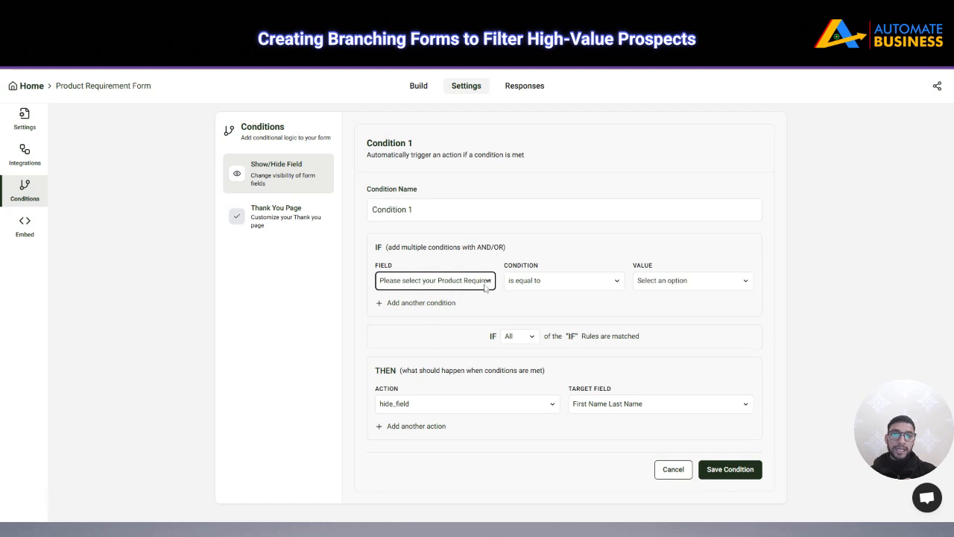
{"action": "left_click", "coordinate": [664, 283]}
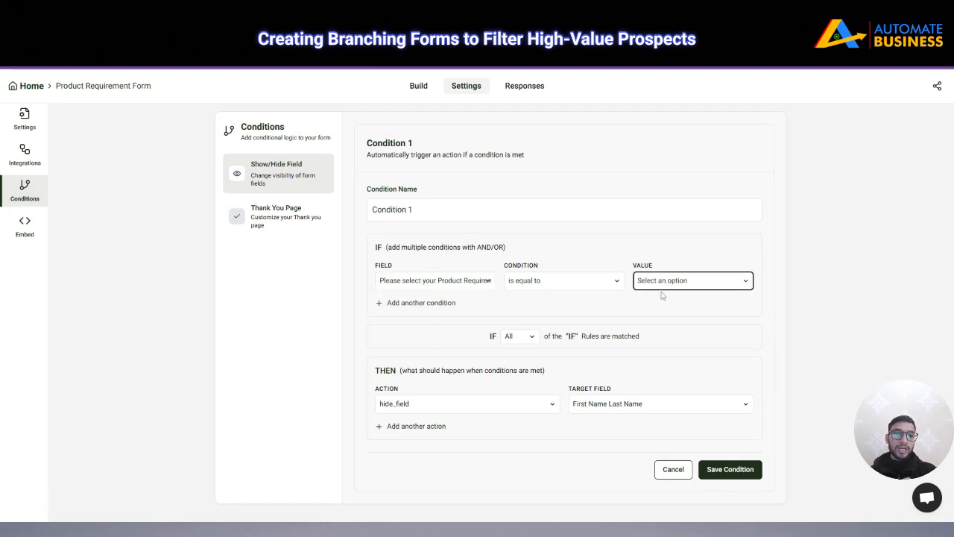
{"action": "left_click", "coordinate": [667, 329]}
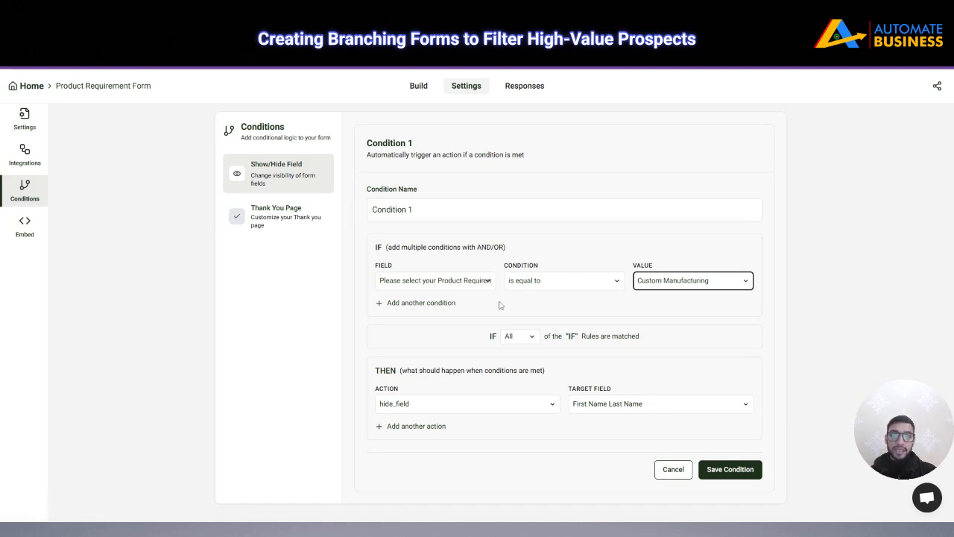
Set the action to show_field targeting 'Please specify your requirement in detail' and save the condition
{"action": "left_click", "coordinate": [490, 407]}
{"action": "left_click", "coordinate": [461, 442]}
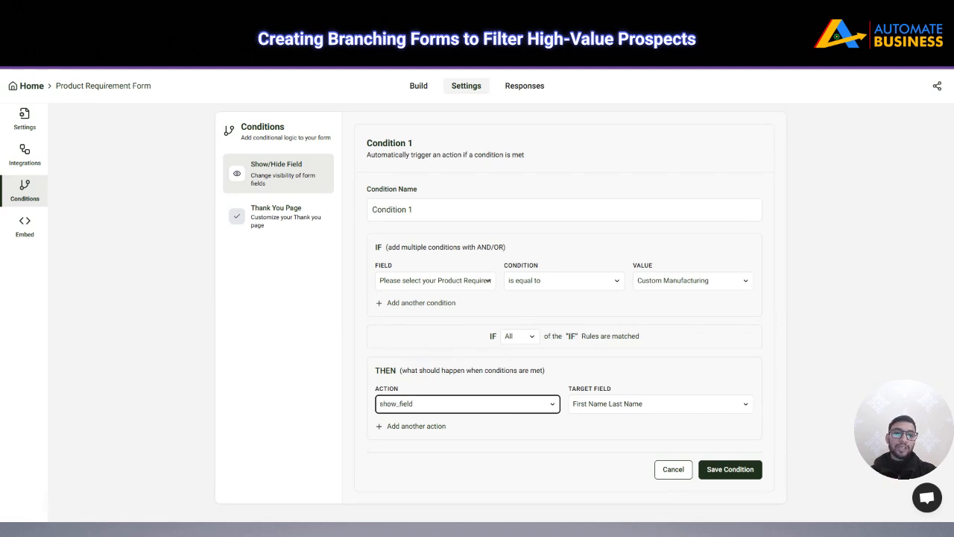
{"action": "left_click", "coordinate": [628, 403]}
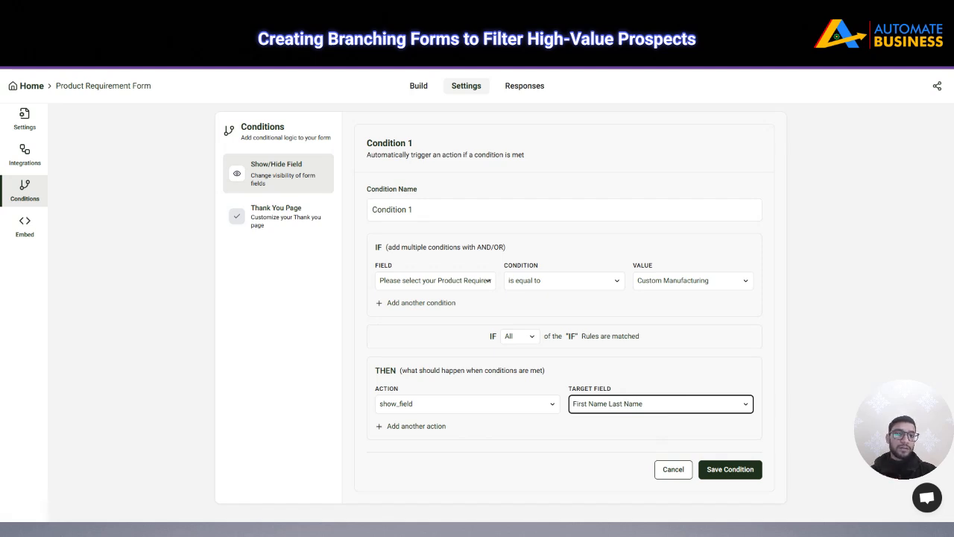
{"action": "left_click", "coordinate": [660, 441]}
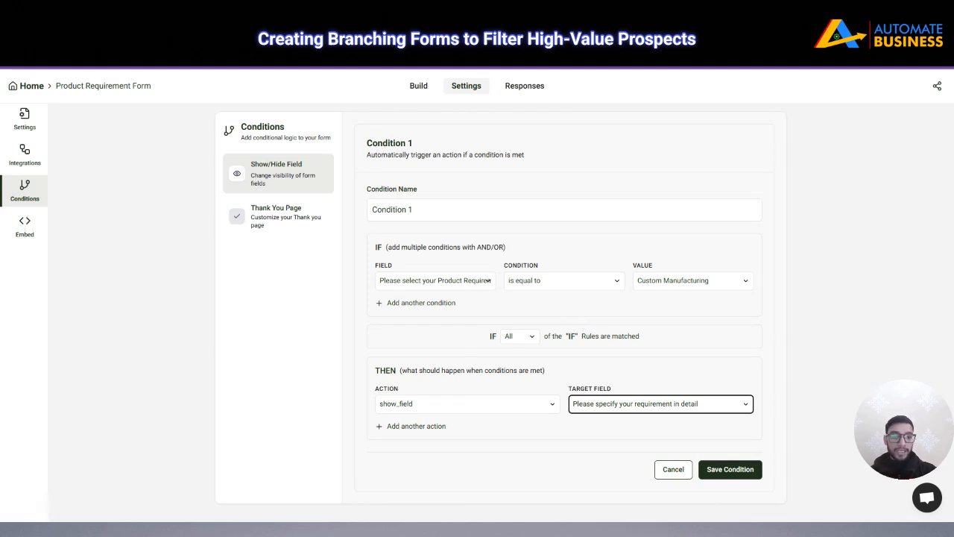
{"action": "left_click", "coordinate": [706, 471]}
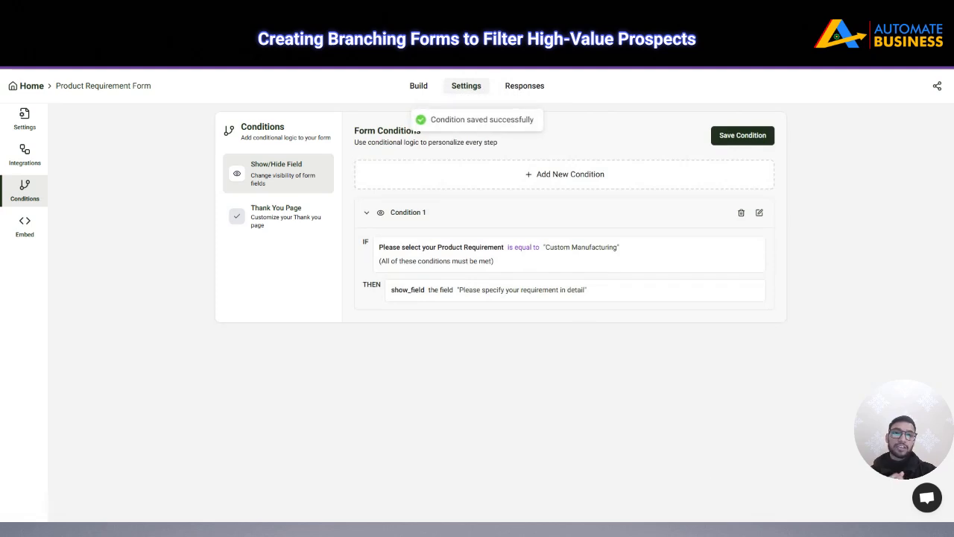
Add a second condition, cancel its editor, and return to the Build tab
{"action": "left_click", "coordinate": [544, 176]}
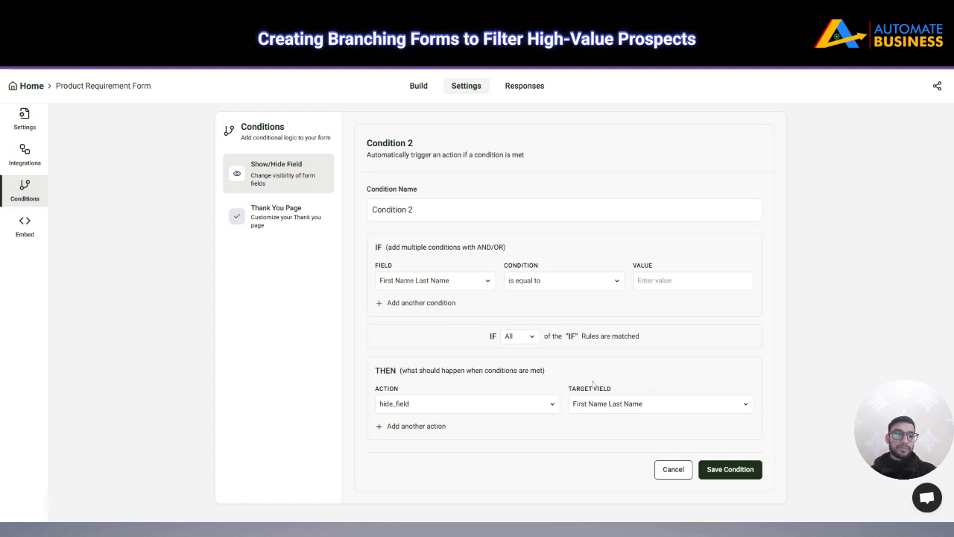
{"action": "left_click", "coordinate": [675, 474]}
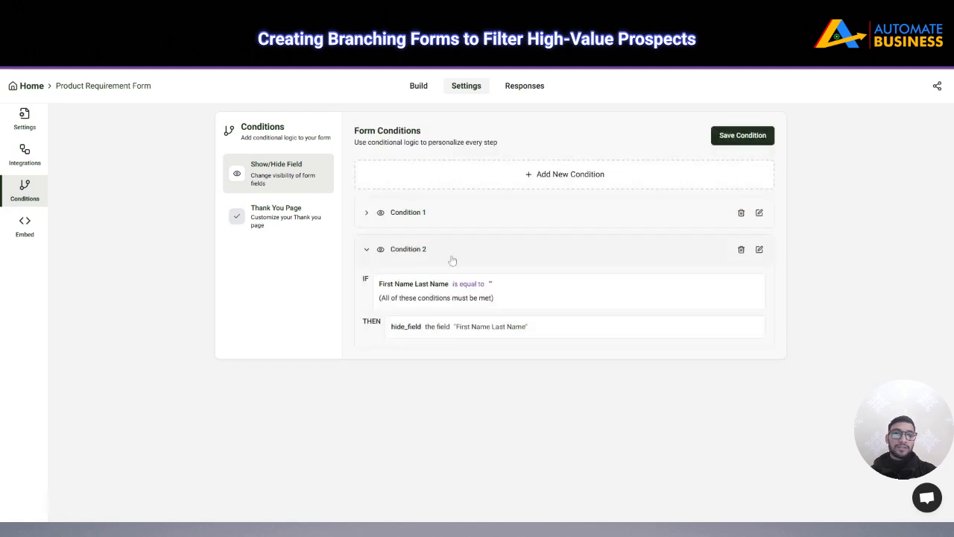
{"action": "left_click", "coordinate": [420, 86]}
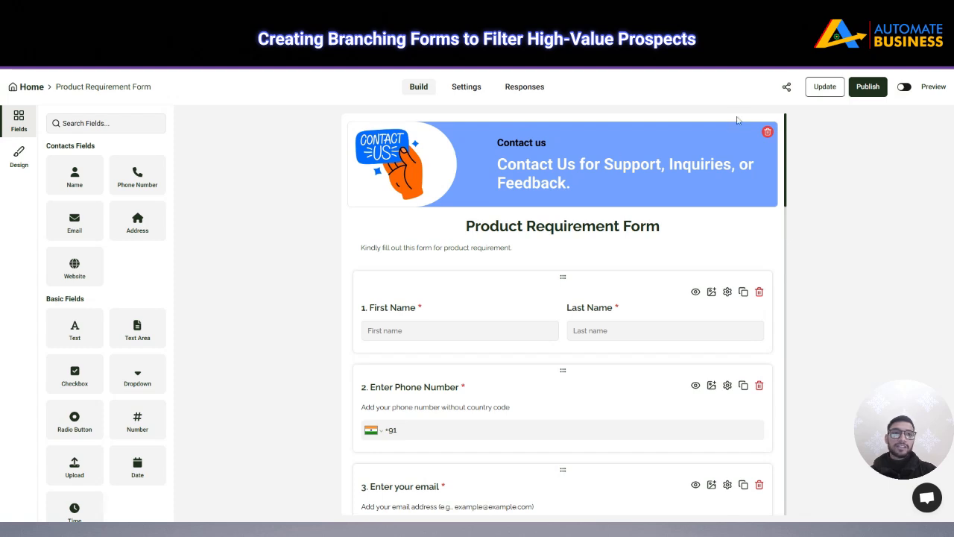
Publish the form and look over the live version
{"action": "left_click", "coordinate": [868, 91]}
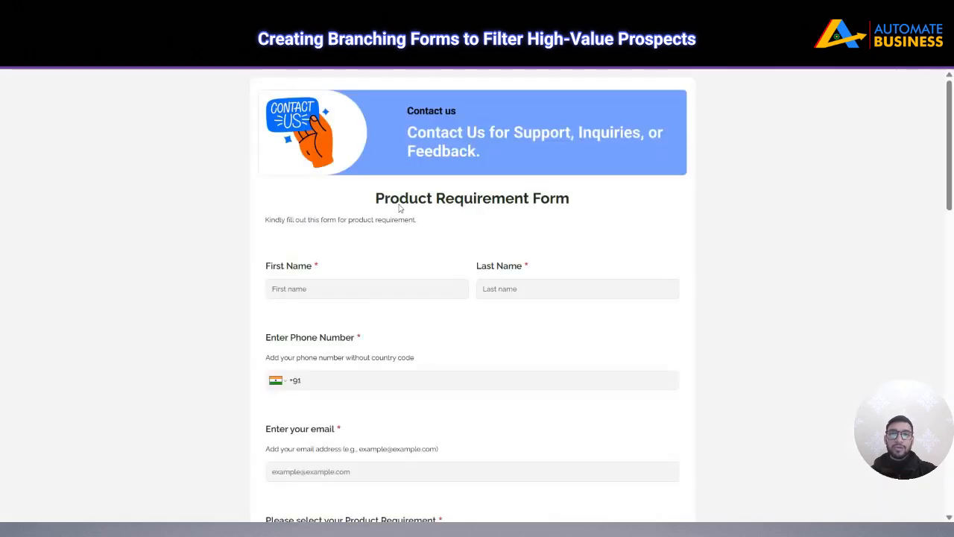
{"action": "scroll", "coordinate": [403, 314], "scroll_direction": "down", "scroll_amount": 4}
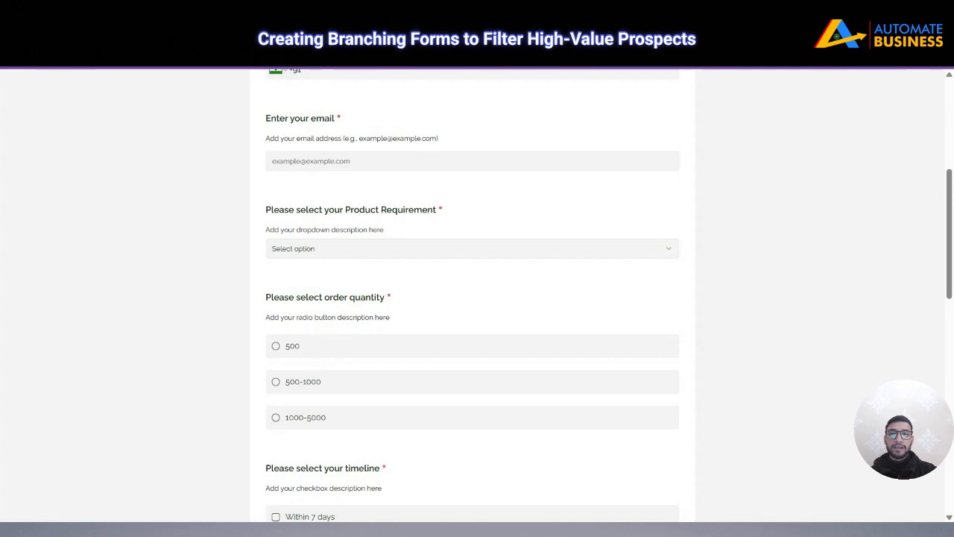
{"action": "scroll", "coordinate": [398, 252], "scroll_direction": "up", "scroll_amount": 5}
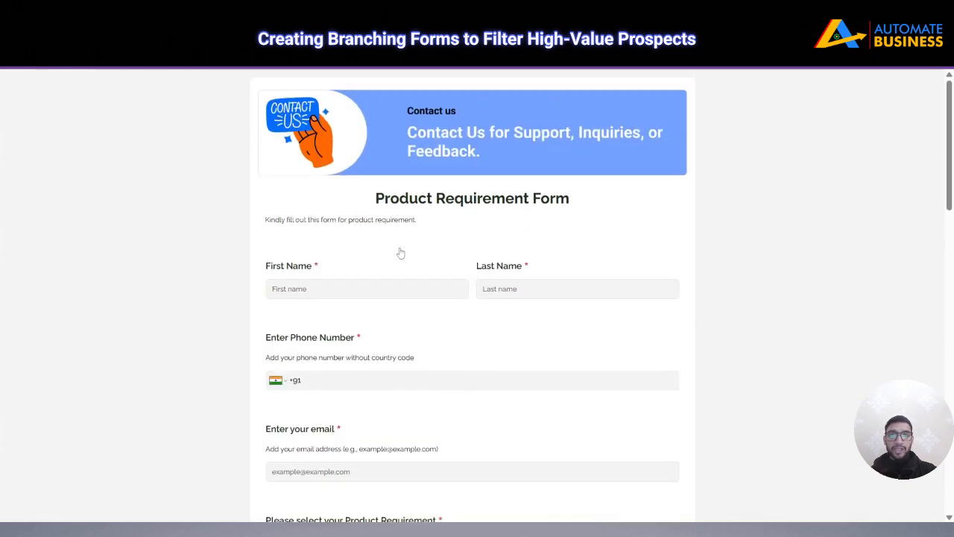
Fill in the test entrant's first and last name, phone number and email
{"action": "left_click", "coordinate": [380, 289]}
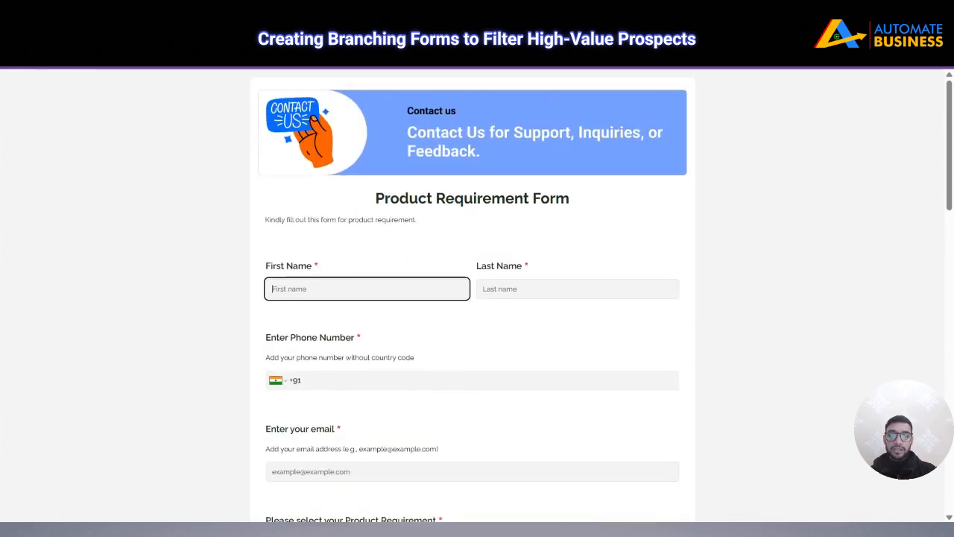
{"action": "key", "text": "Tab"}
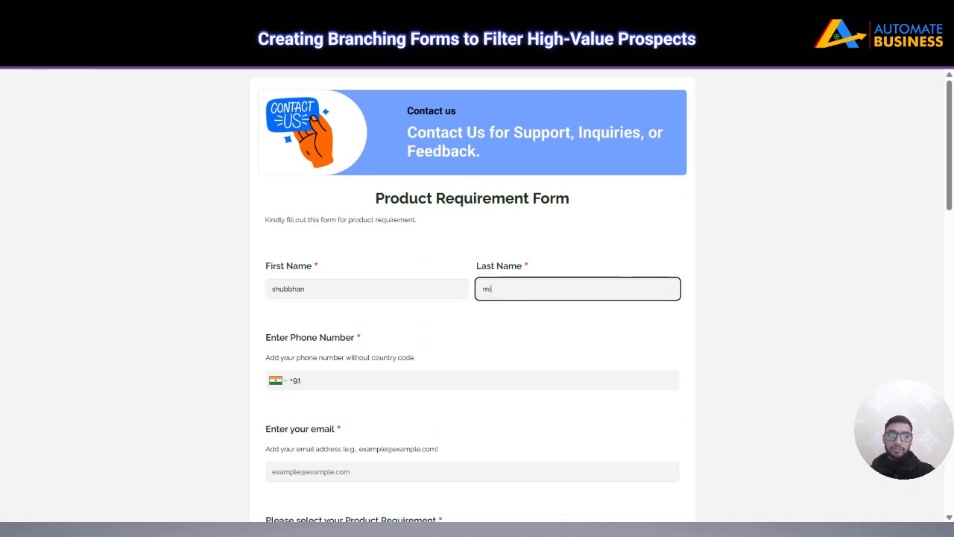
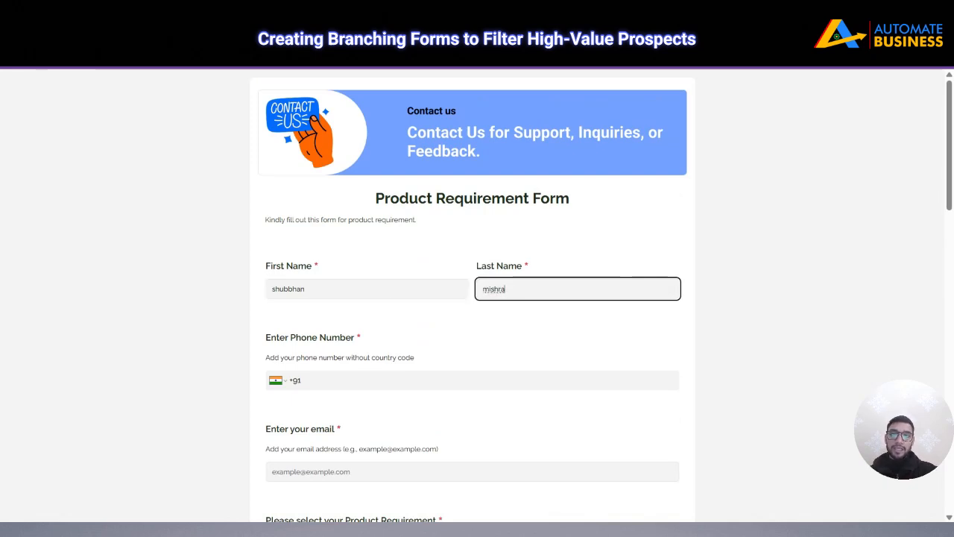
{"action": "left_click", "coordinate": [364, 380]}
{"action": "left_click", "coordinate": [364, 409]}
{"action": "scroll", "coordinate": [396, 375], "scroll_direction": "down", "scroll_amount": 4}
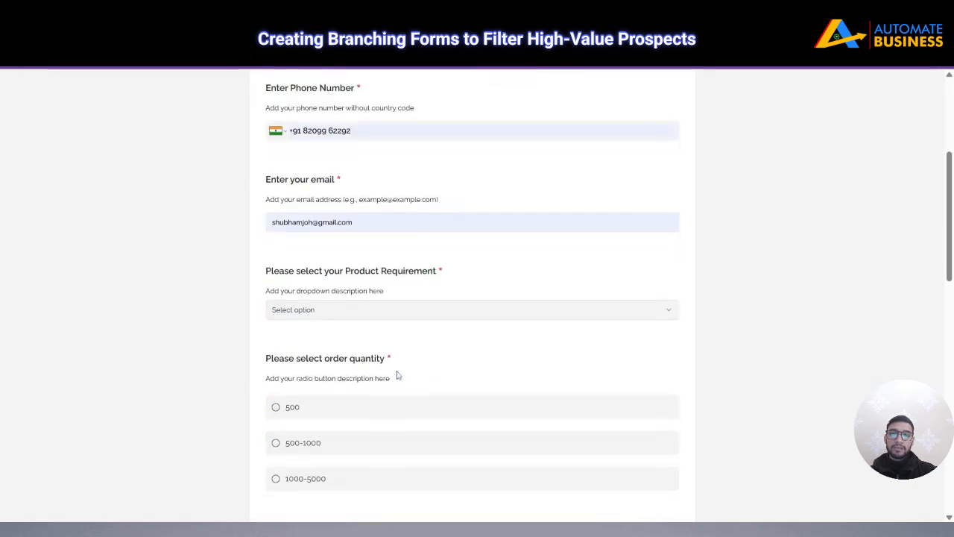
Set Product Requirement to Custom Manufacturing, after first trying Standard Product, to reveal the detail question
{"action": "left_click", "coordinate": [344, 250]}
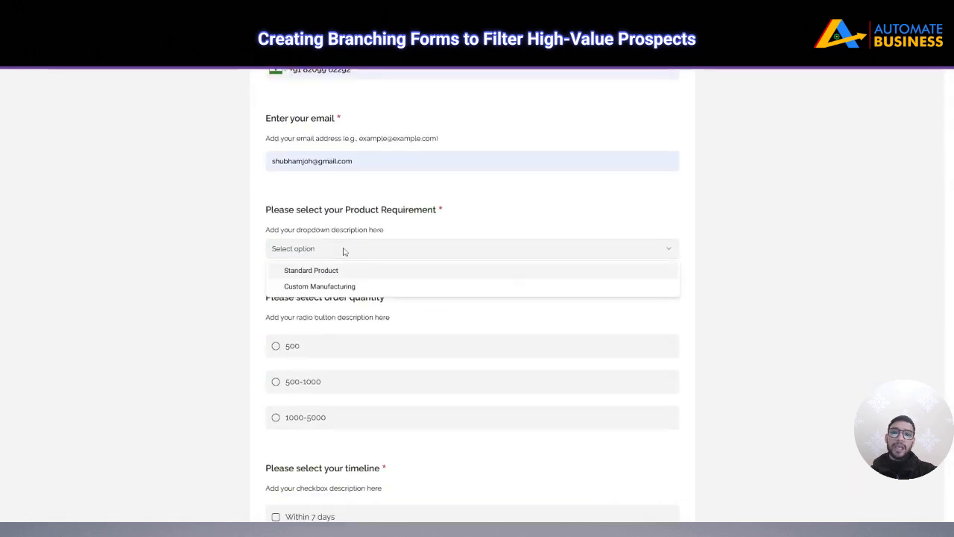
{"action": "left_click", "coordinate": [336, 272]}
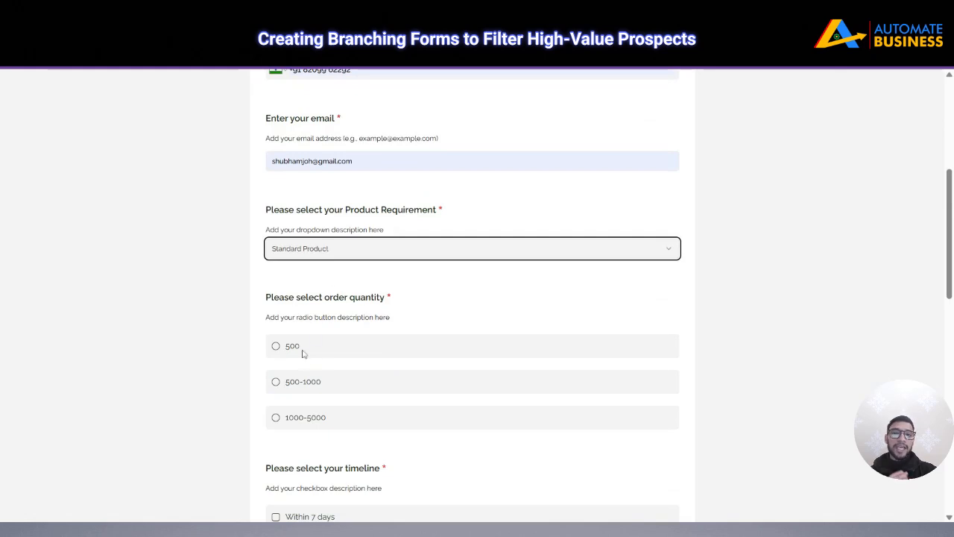
{"action": "left_click", "coordinate": [341, 253]}
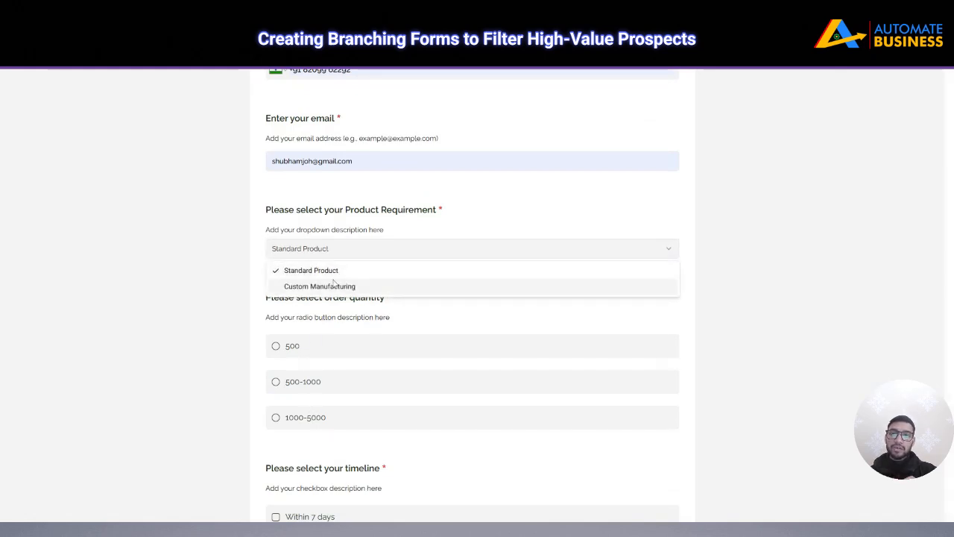
{"action": "left_click", "coordinate": [335, 287]}
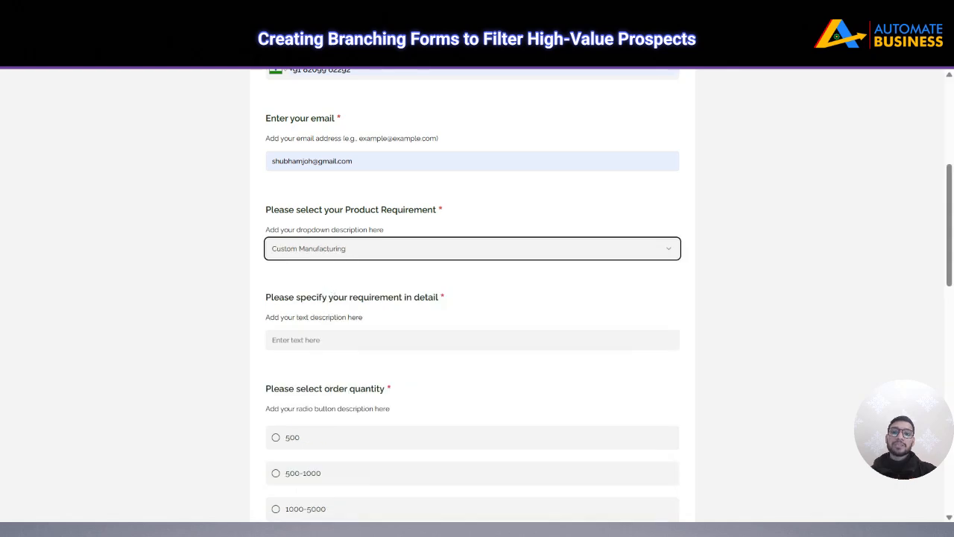
Enter 'test' as the requirement detail, choose quantity 500 and the Within 7 days timeline
{"action": "left_click_drag", "start_coordinate": [306, 298], "coordinate": [427, 298]}
{"action": "left_click", "coordinate": [429, 298]}
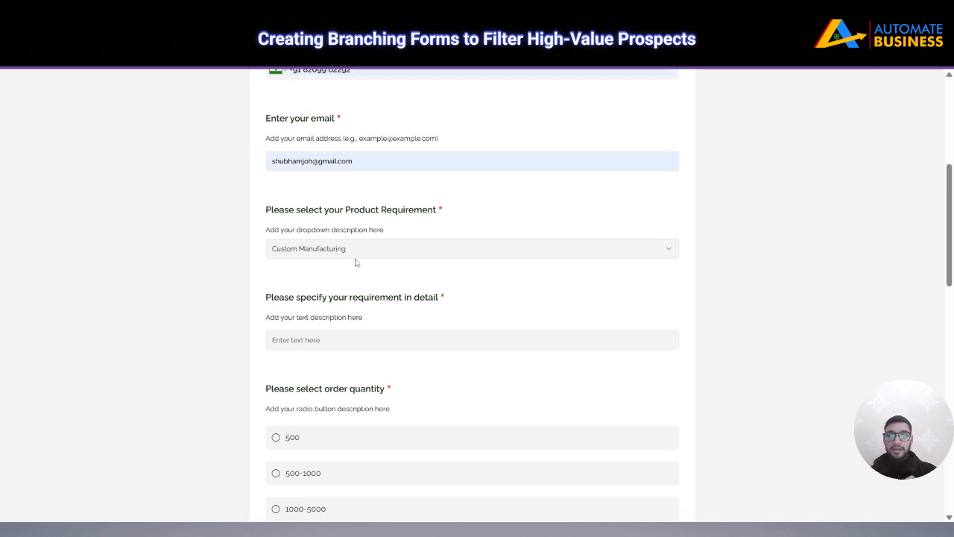
{"action": "left_click", "coordinate": [344, 339]}
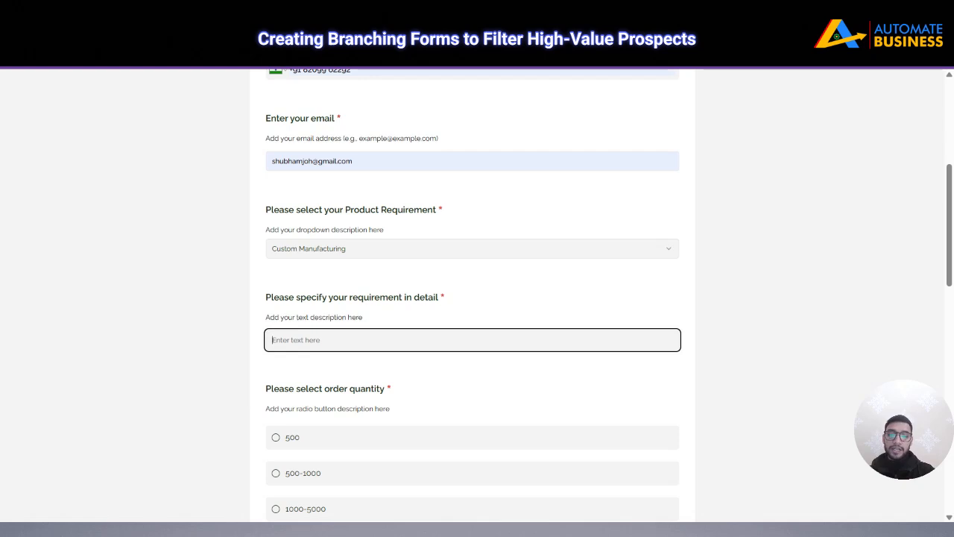
{"action": "type", "text": "test"}
{"action": "scroll", "coordinate": [355, 224], "scroll_direction": "down", "scroll_amount": 3}
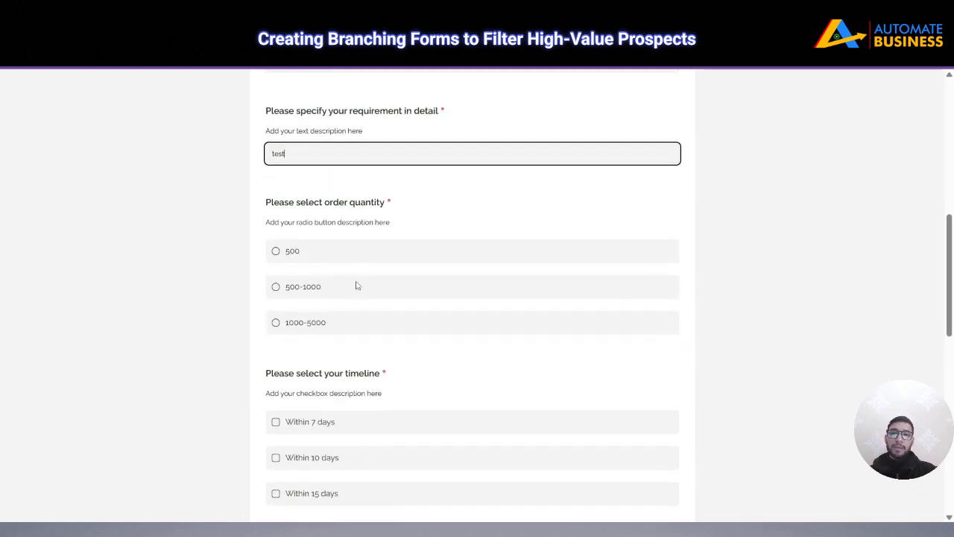
{"action": "left_click", "coordinate": [276, 251]}
{"action": "scroll", "coordinate": [324, 279], "scroll_direction": "down", "scroll_amount": 3}
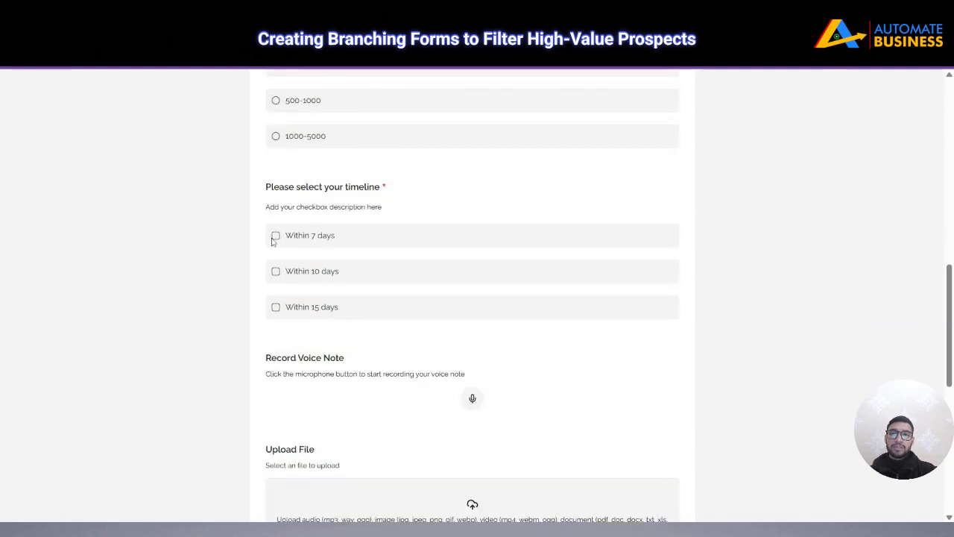
{"action": "left_click", "coordinate": [282, 245]}
Give a five-star rating, submit the entry and close the live form tab
{"action": "scroll", "coordinate": [326, 288], "scroll_direction": "down", "scroll_amount": 2}
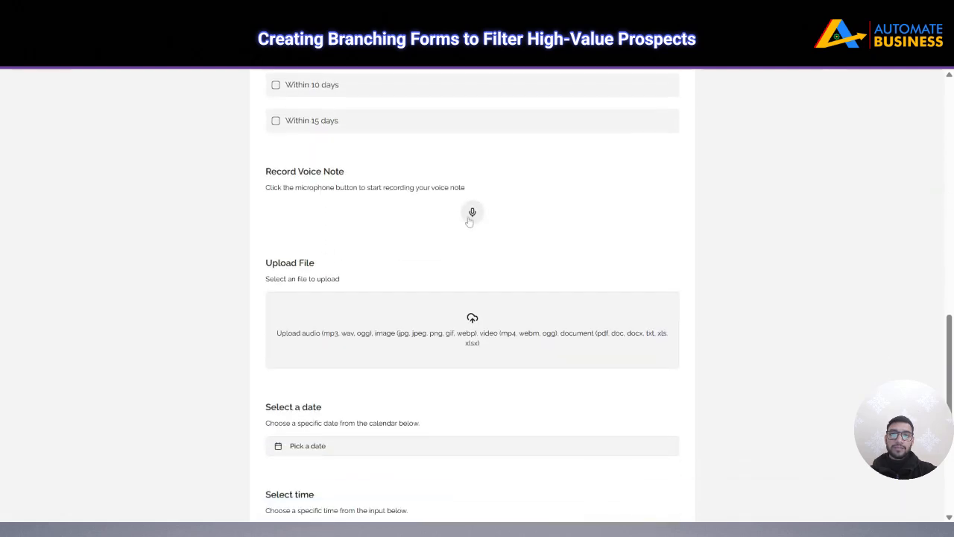
{"action": "scroll", "coordinate": [377, 273], "scroll_direction": "down", "scroll_amount": 3}
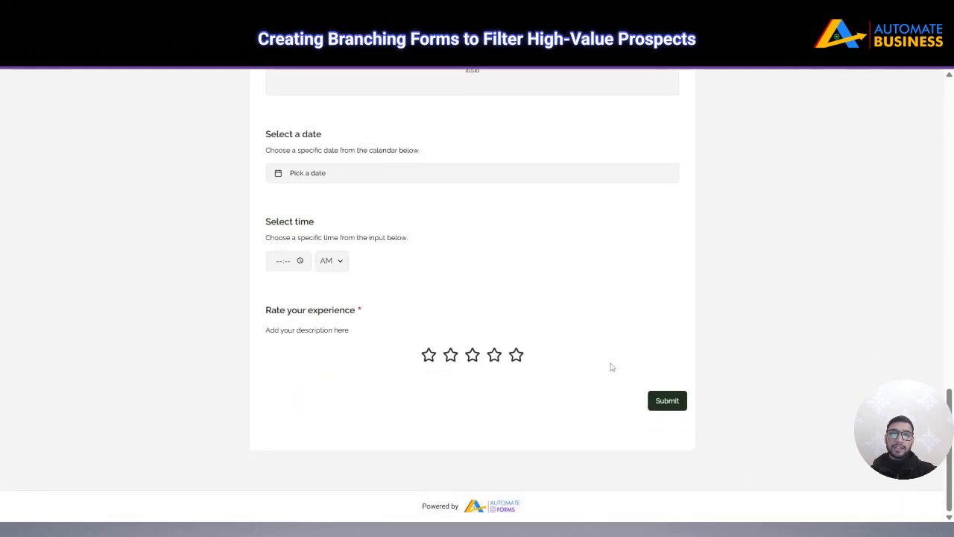
{"action": "left_click", "coordinate": [515, 355]}
{"action": "left_click", "coordinate": [667, 406]}
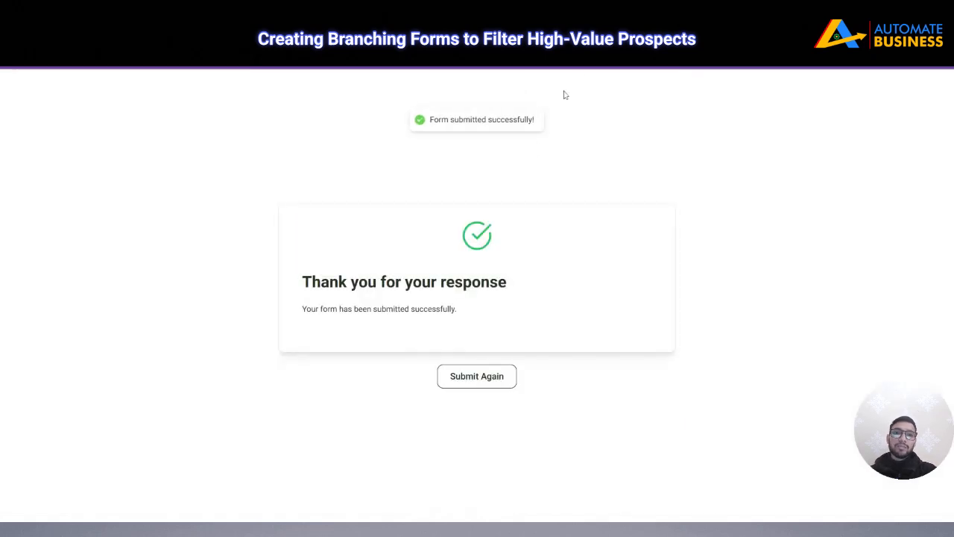
{"action": "key", "text": "ctrl+w"}
Review the single submitted response in Responses and export the responses
{"action": "left_click", "coordinate": [516, 87]}
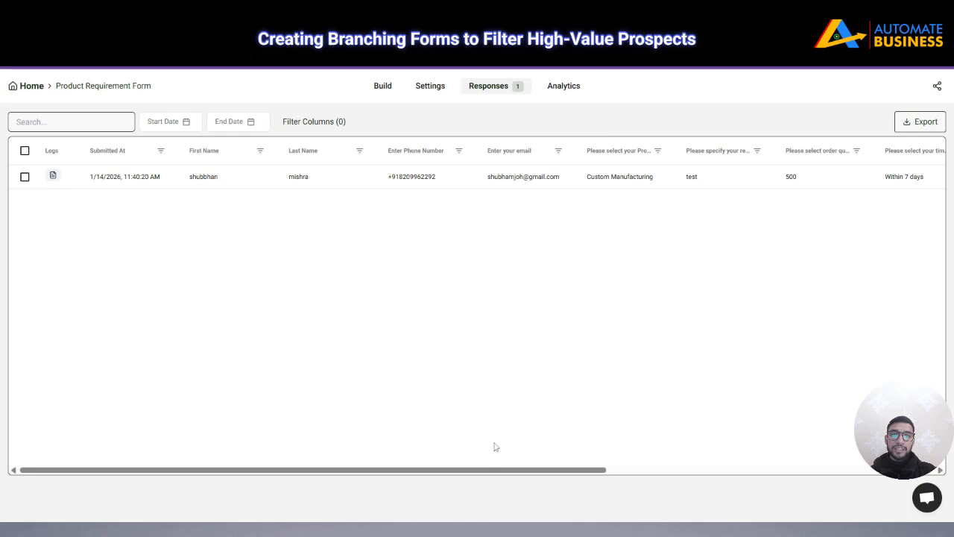
{"action": "mouse_move", "coordinate": [497, 471]}
{"action": "left_mouse_down"}
{"action": "mouse_move", "coordinate": [792, 482]}
{"action": "mouse_move", "coordinate": [485, 477]}
{"action": "left_mouse_up"}
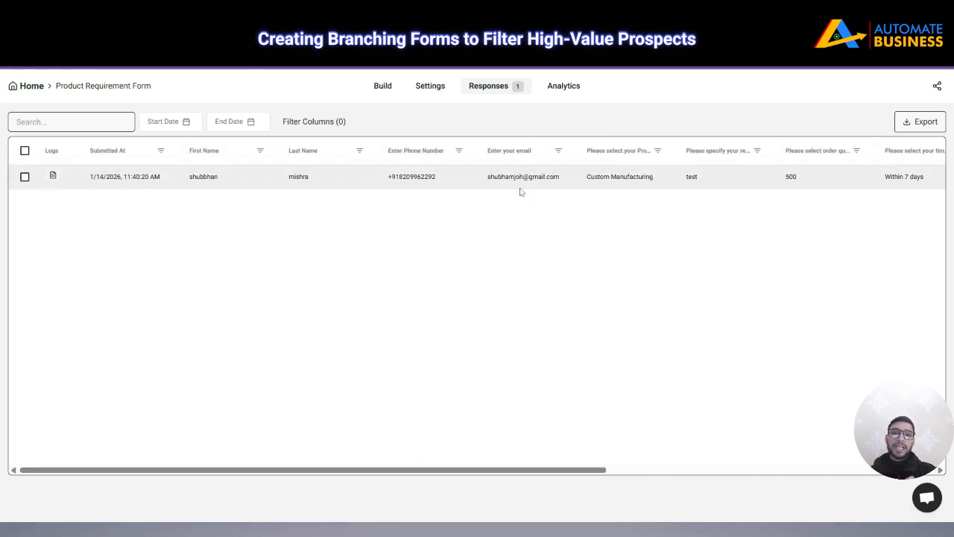
{"action": "mouse_move", "coordinate": [511, 471]}
{"action": "left_mouse_down"}
{"action": "mouse_move", "coordinate": [848, 471]}
{"action": "mouse_move", "coordinate": [514, 471]}
{"action": "left_mouse_up"}
{"action": "left_click", "coordinate": [925, 123]}
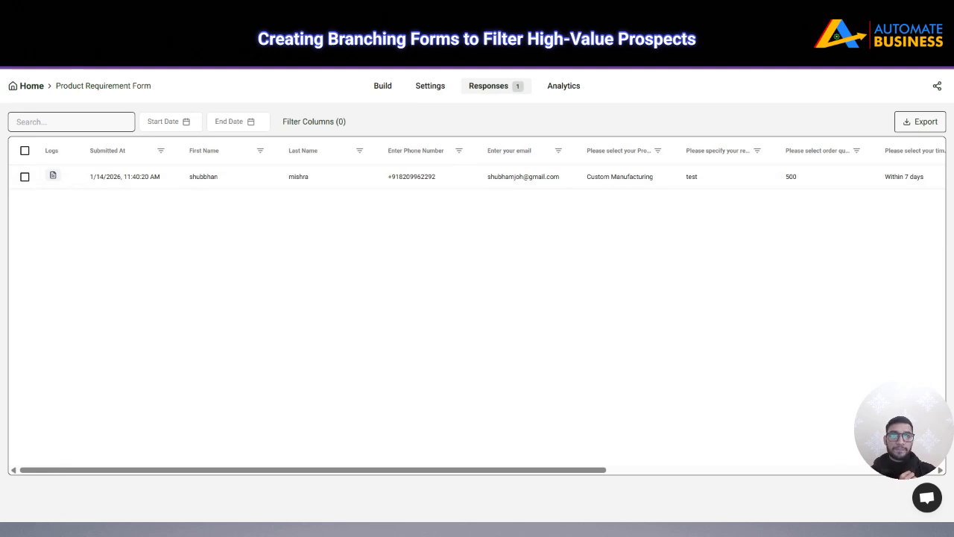
Return to the form builder, briefly rechecking Responses on the way
{"action": "left_click", "coordinate": [388, 88]}
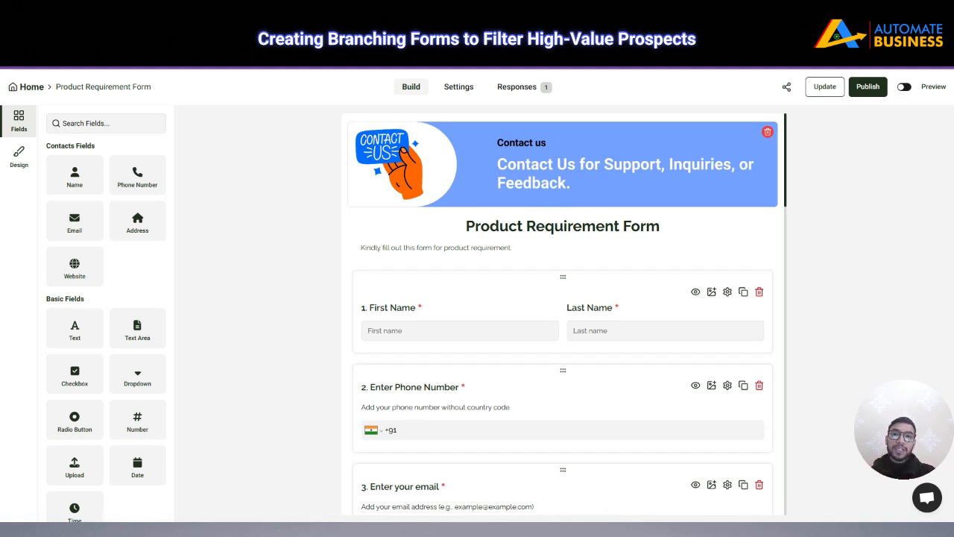
{"action": "left_click", "coordinate": [534, 94]}
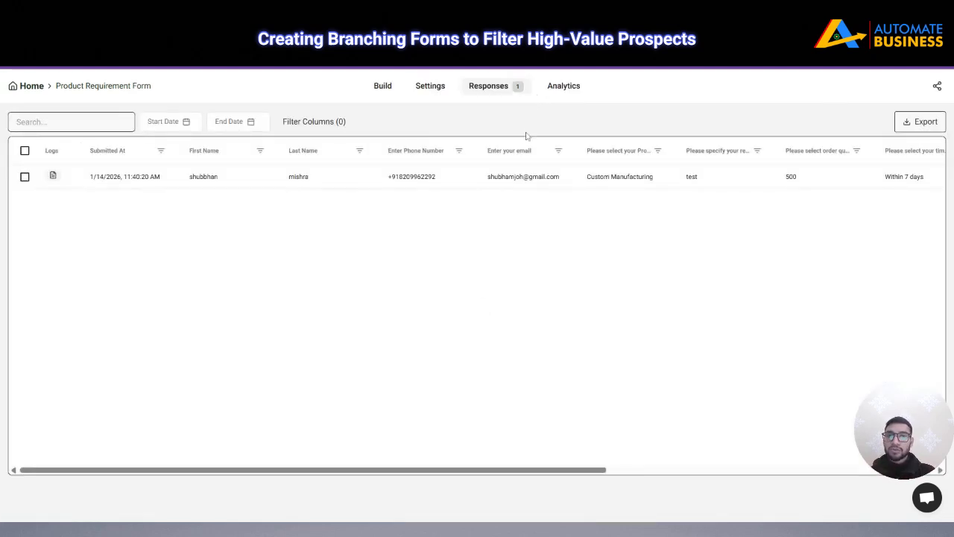
{"action": "left_click", "coordinate": [395, 89]}
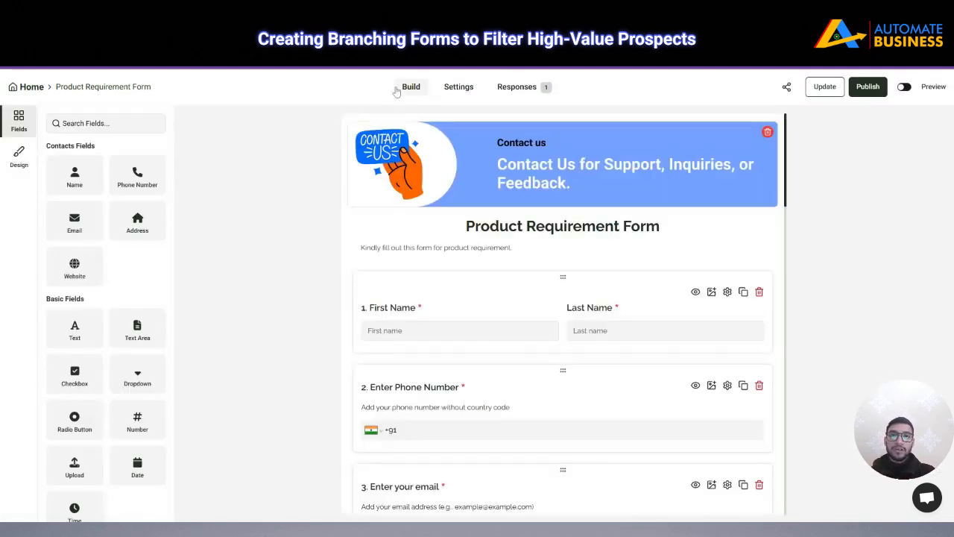